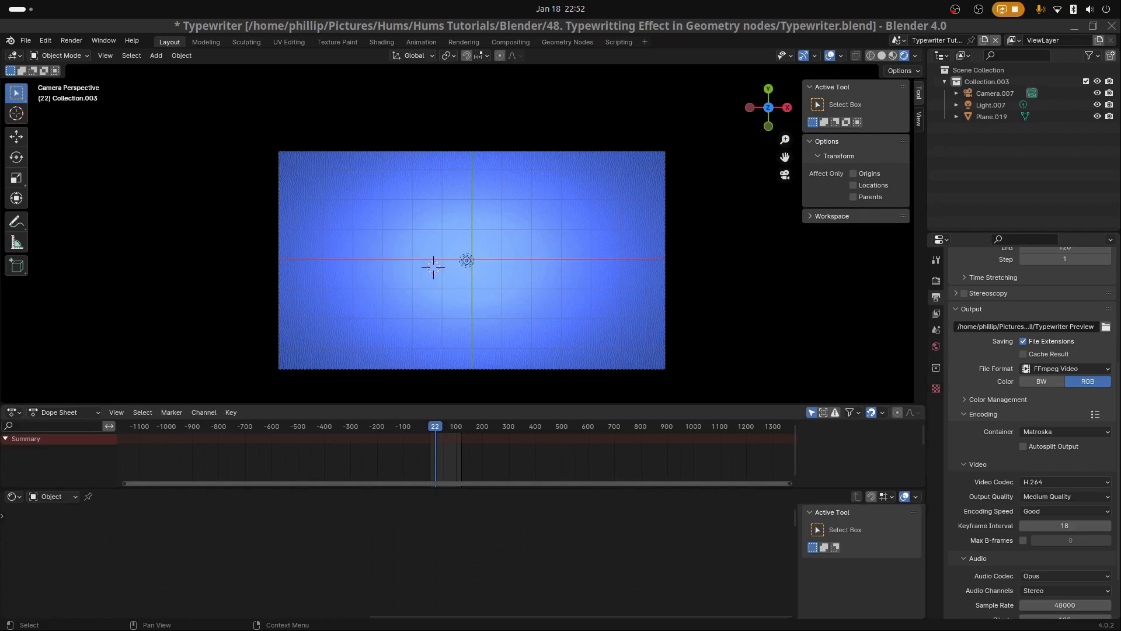
Select the blue background plane Plane.019, view it at an angle, then return to camera view.
{"action": "scroll", "coordinate": [439, 268], "scroll_direction": "up", "scroll_amount": 1}
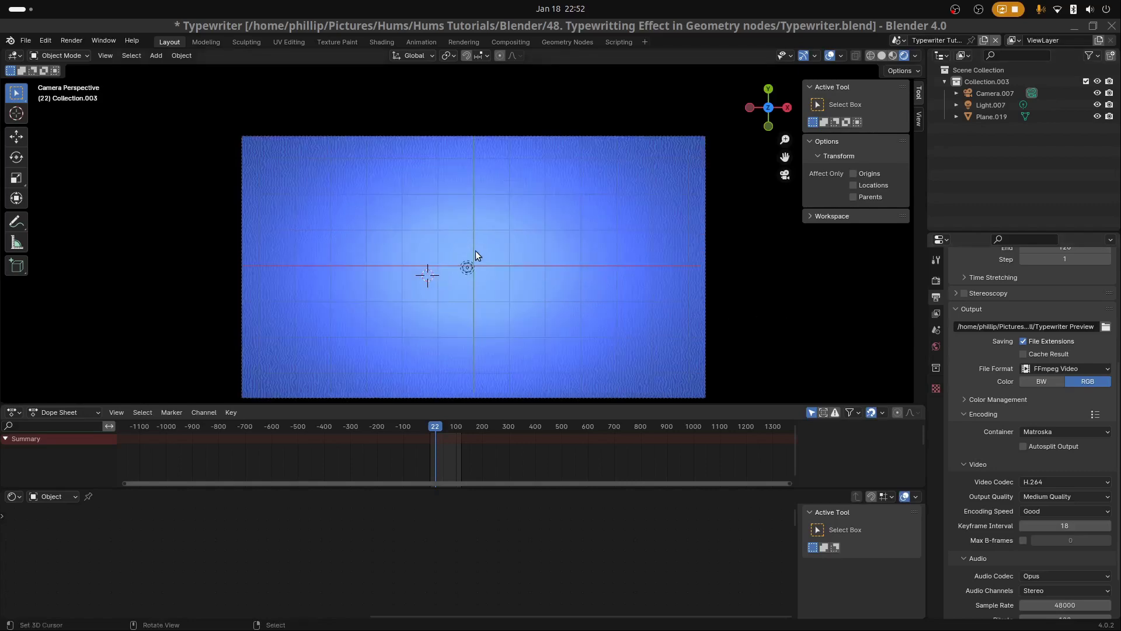
{"action": "scroll", "coordinate": [472, 249], "scroll_direction": "up", "scroll_amount": 1}
{"action": "left_click", "coordinate": [434, 224]}
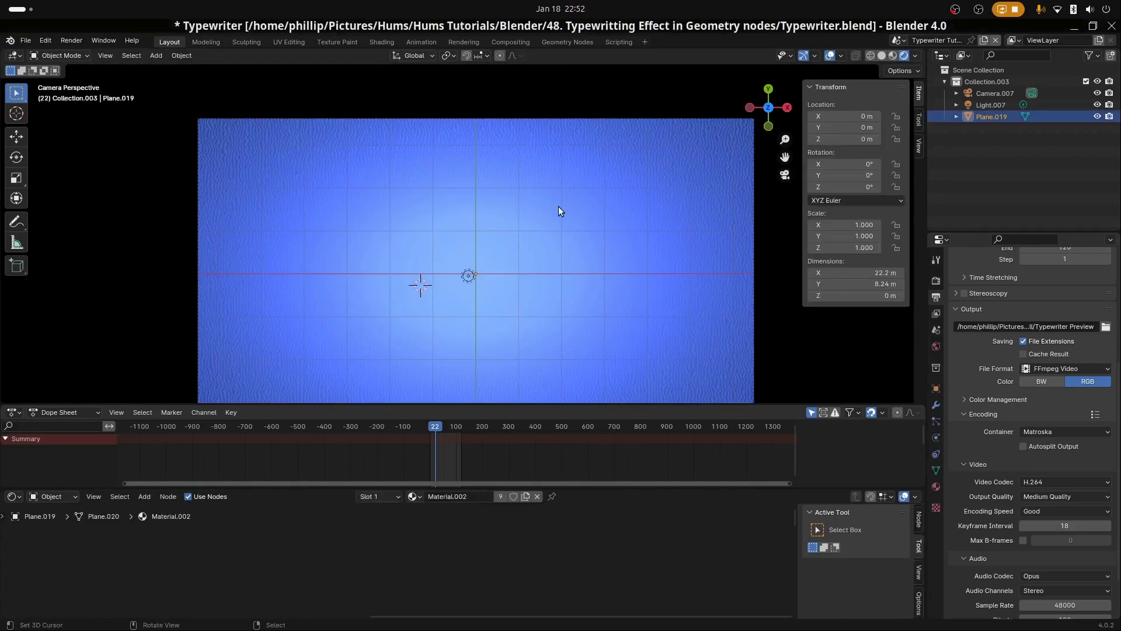
{"action": "middle_click_drag", "start_coordinate": [558, 211], "coordinate": [503, 292]}
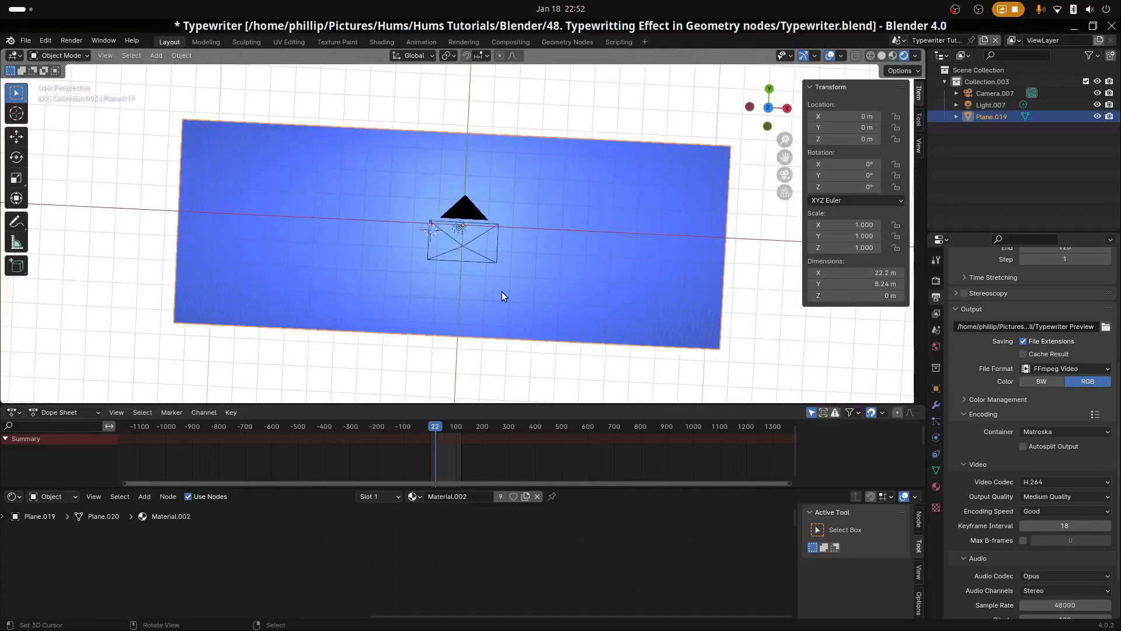
{"action": "key", "text": "KP_0"}
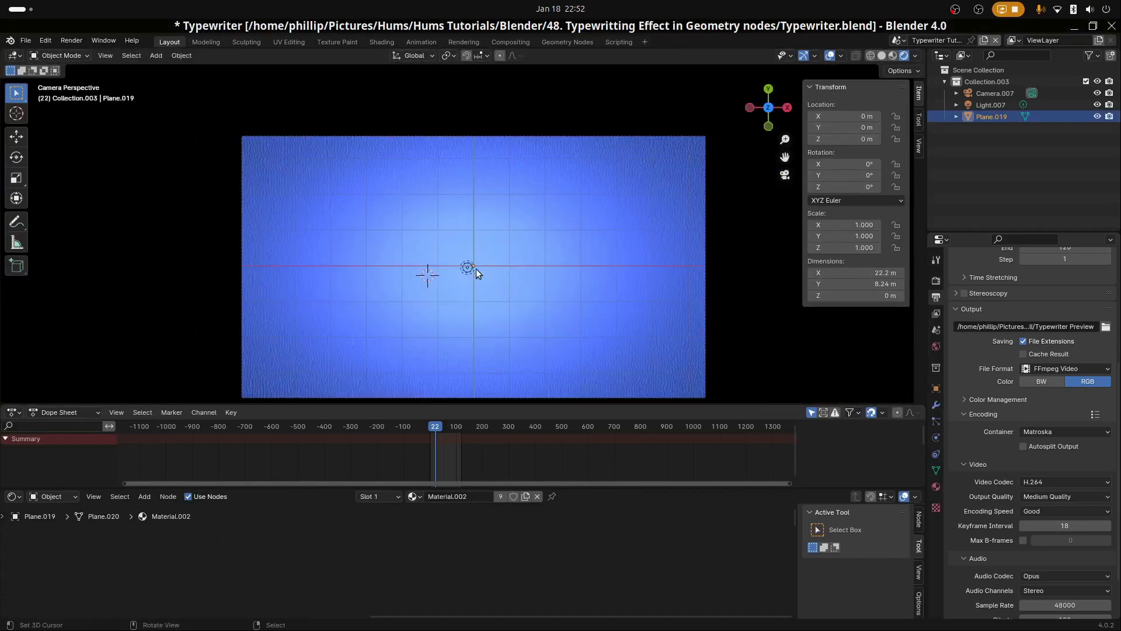
Inspect Material.002 full-screen: wave and spherical gradient textures, colour-ramped into Diffuse BSDF.
{"action": "middle_click_drag", "start_coordinate": [475, 268], "coordinate": [465, 227], "text": "shift"}
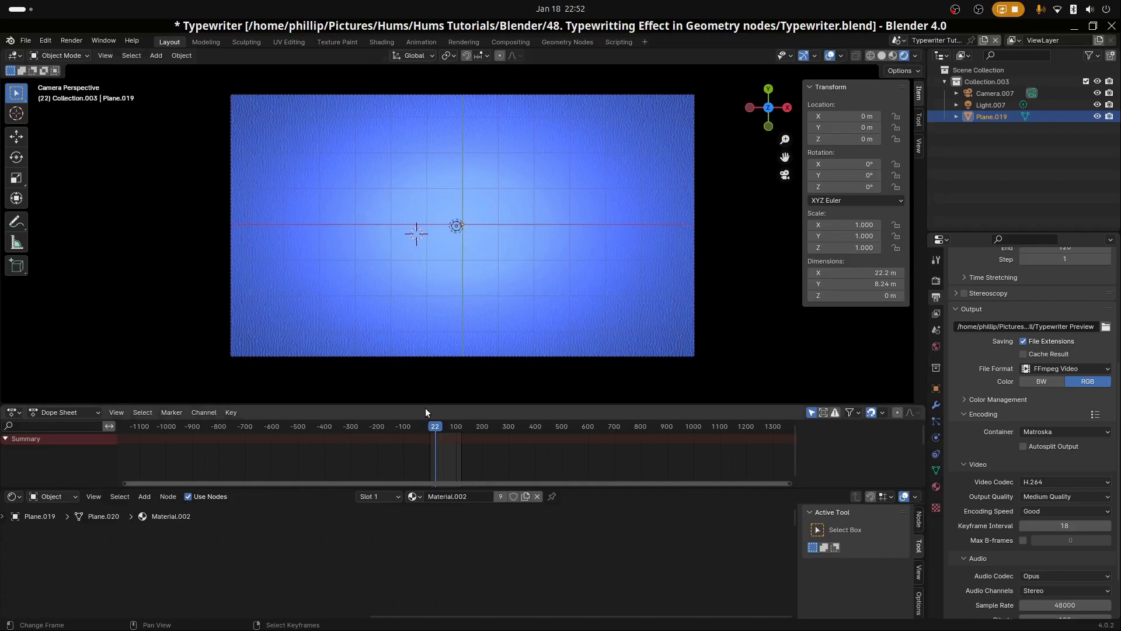
{"action": "left_click_drag", "start_coordinate": [426, 405], "coordinate": [435, 249]}
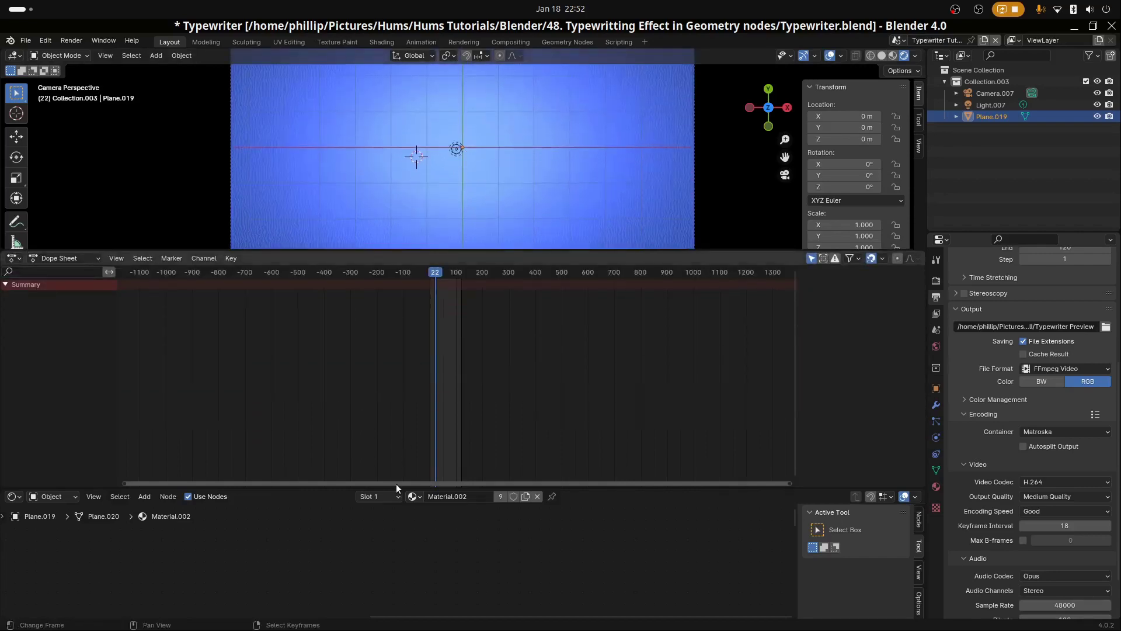
{"action": "left_click_drag", "start_coordinate": [396, 488], "coordinate": [398, 364]}
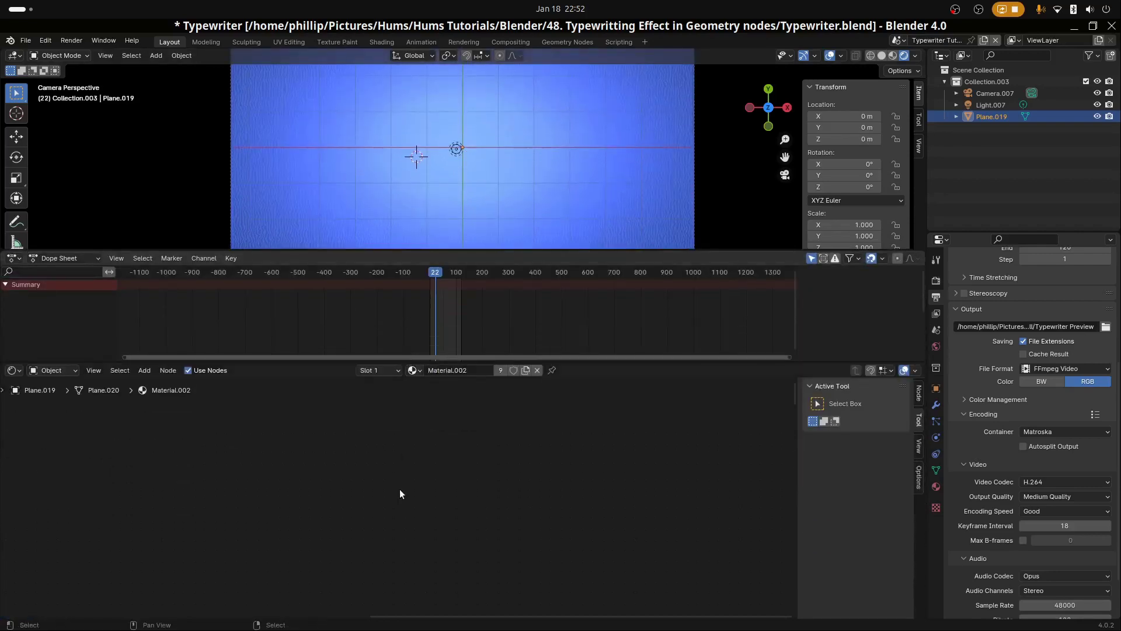
{"action": "key", "text": "ctrl+space"}
{"action": "scroll", "coordinate": [399, 488], "scroll_direction": "down", "scroll_amount": 2}
{"action": "middle_click_drag", "start_coordinate": [400, 488], "coordinate": [766, 171]}
{"action": "scroll", "coordinate": [734, 209], "scroll_direction": "down", "scroll_amount": 1}
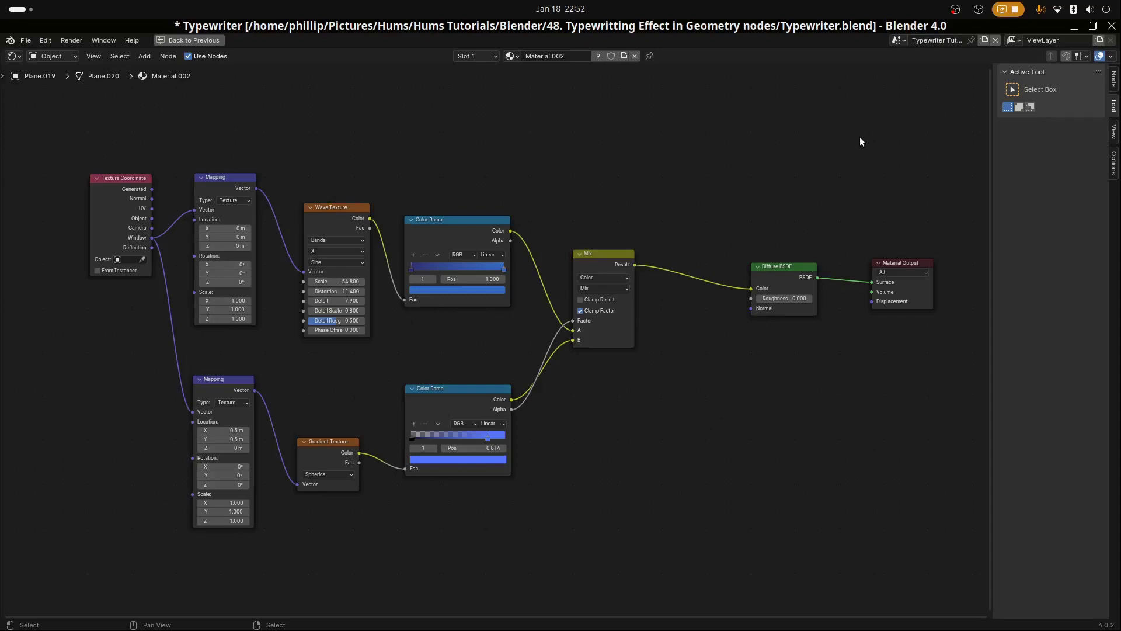
{"action": "key", "text": "ctrl+space"}
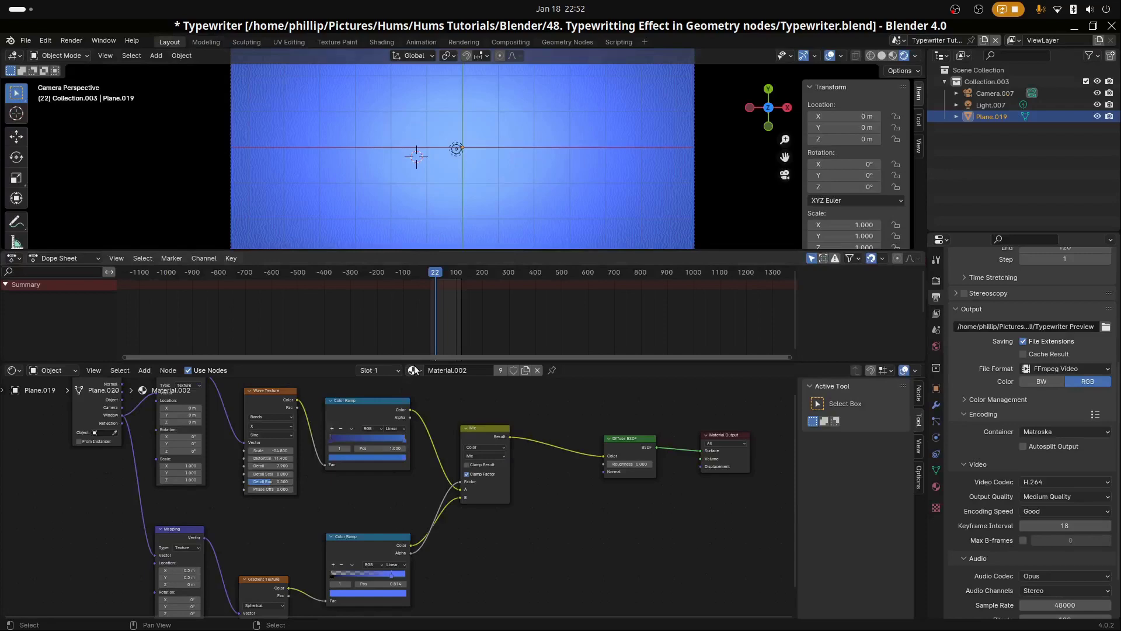
{"action": "left_click_drag", "start_coordinate": [416, 362], "coordinate": [415, 430]}
{"action": "left_click_drag", "start_coordinate": [478, 257], "coordinate": [473, 372]}
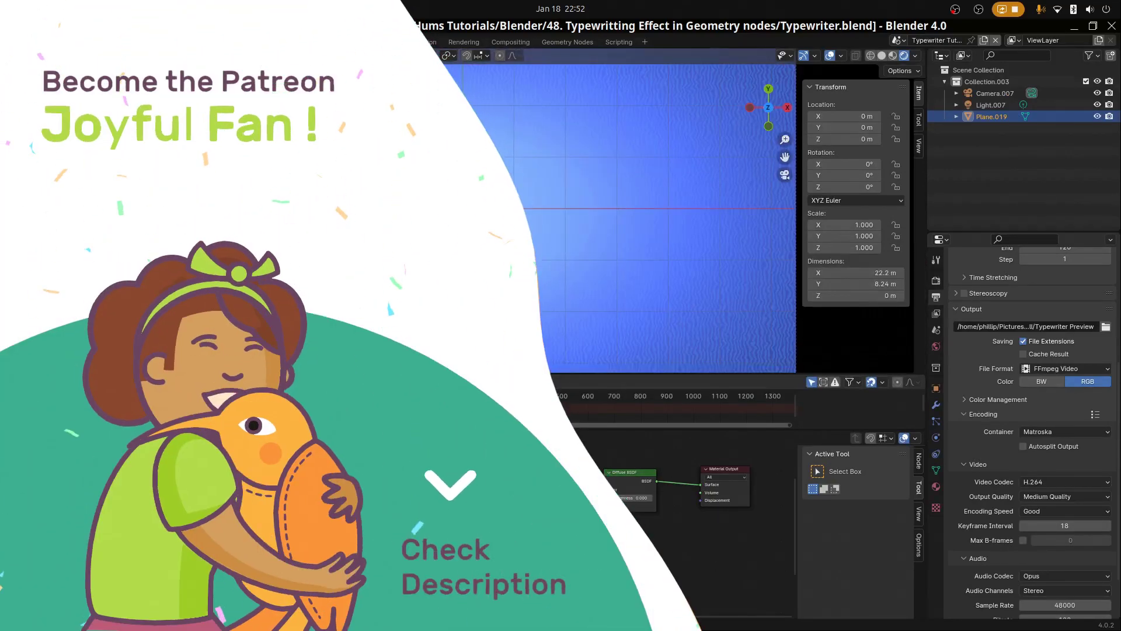
Add a new mesh plane and move it near the centre of the camera view.
{"action": "key", "text": "shift+a"}
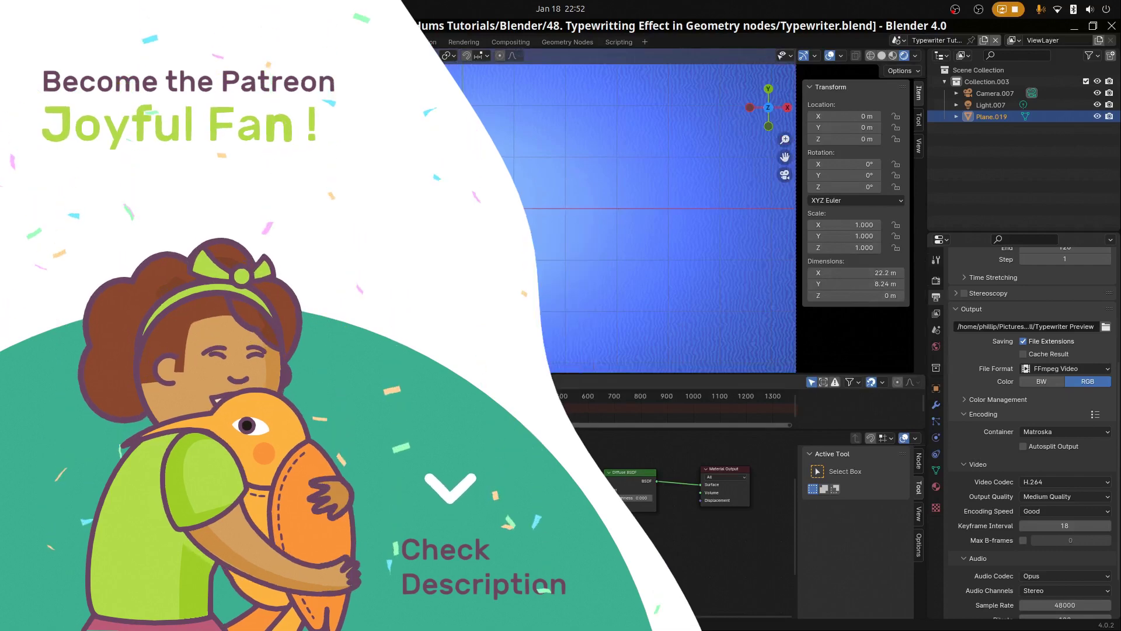
{"action": "key", "text": "shift+a"}
{"action": "mouse_move", "coordinate": [435, 222]}
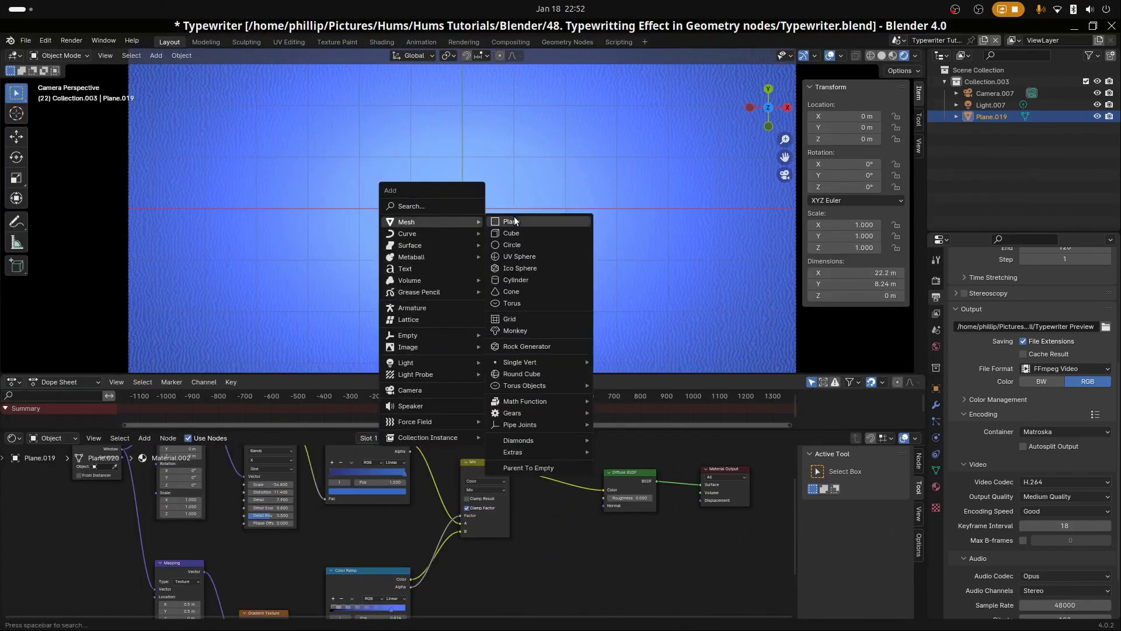
{"action": "left_click", "coordinate": [513, 221]}
{"action": "key", "text": "g"}
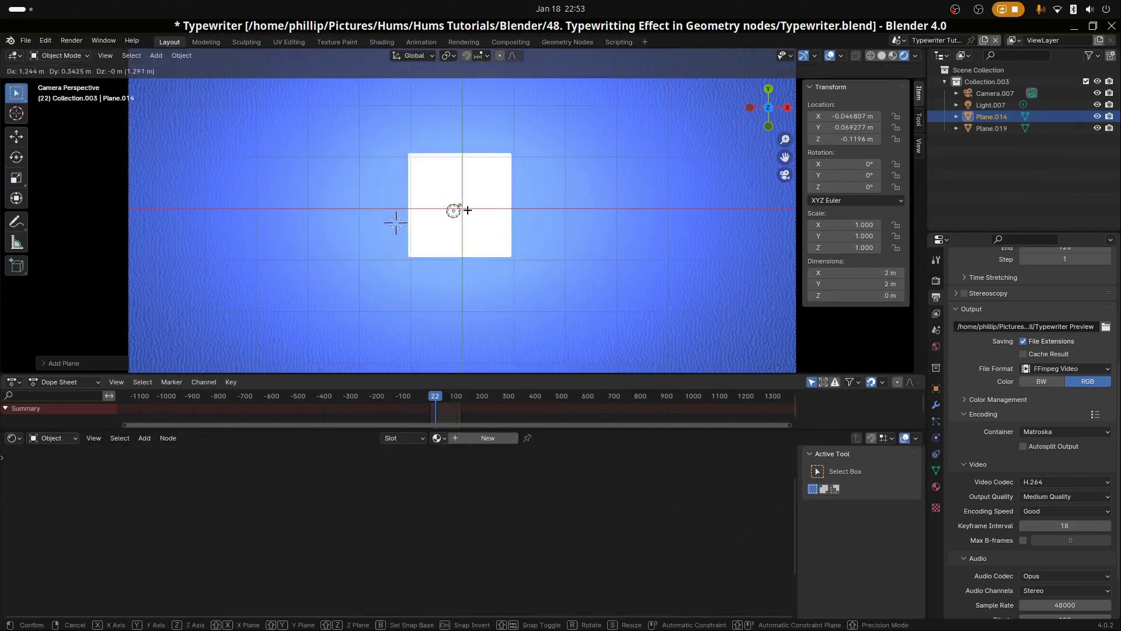
{"action": "left_click", "coordinate": [471, 213]}
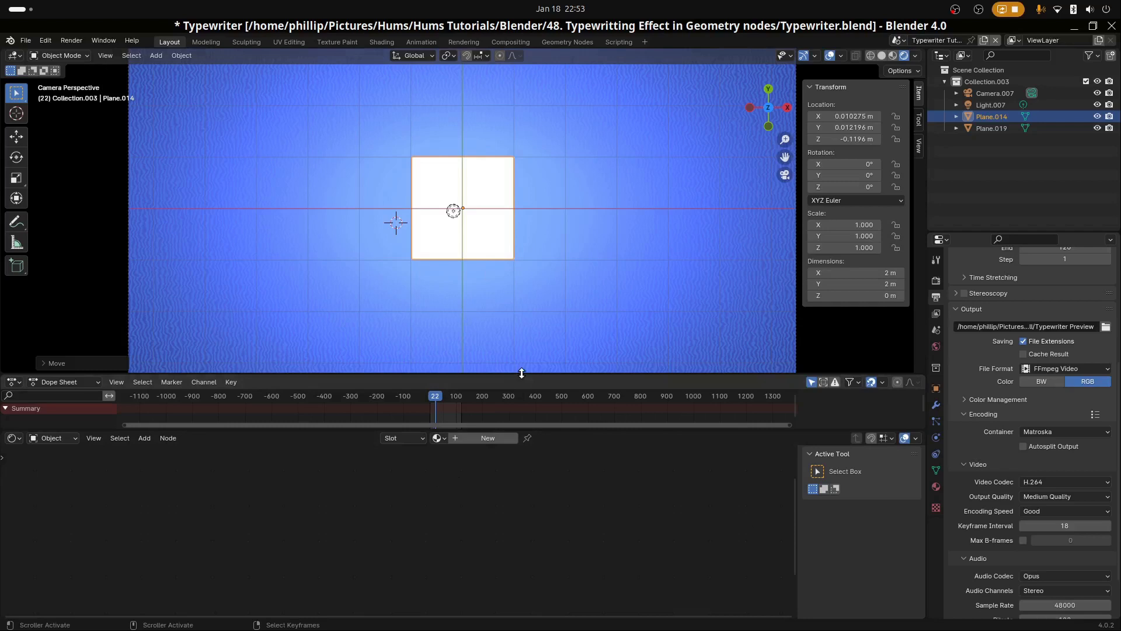
Enlarge the lower areas and switch the node editor to Geometry Nodes.
{"action": "left_click_drag", "start_coordinate": [522, 373], "coordinate": [528, 282]}
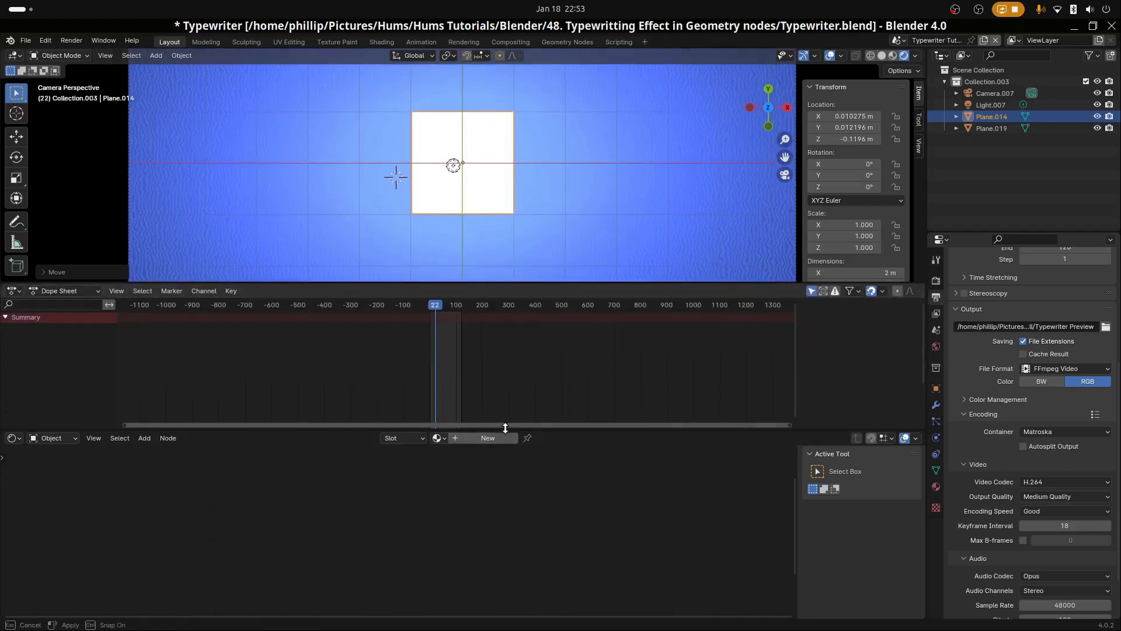
{"action": "left_click_drag", "start_coordinate": [505, 427], "coordinate": [505, 351]}
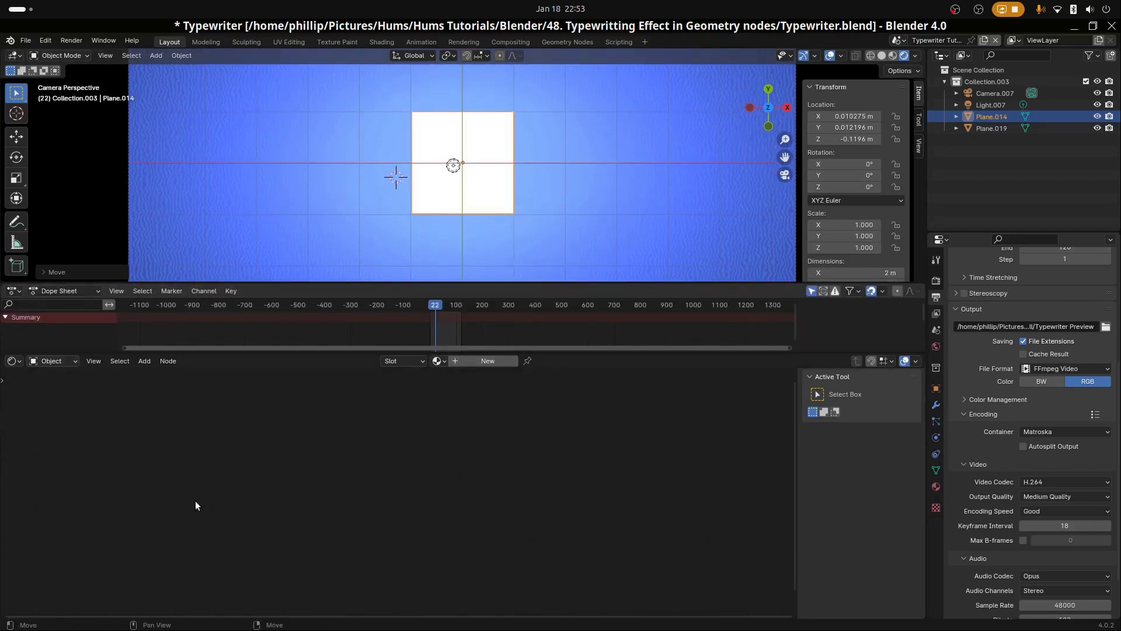
{"action": "key", "text": "shift+F3"}
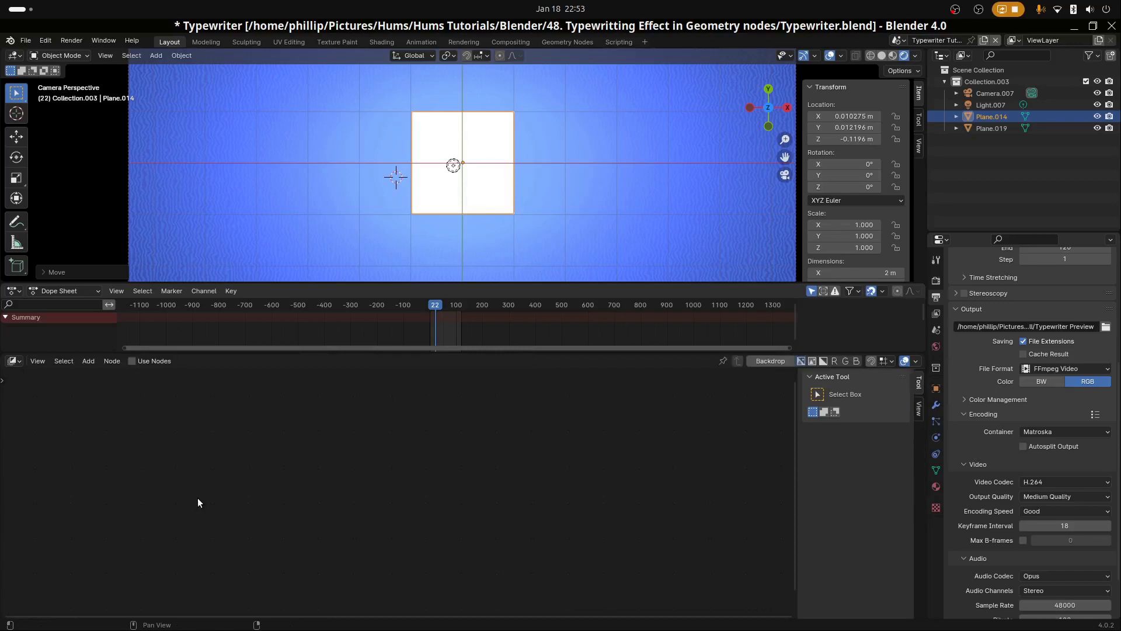
{"action": "key", "text": "shift+F3"}
{"action": "key", "text": "shift+F3"}
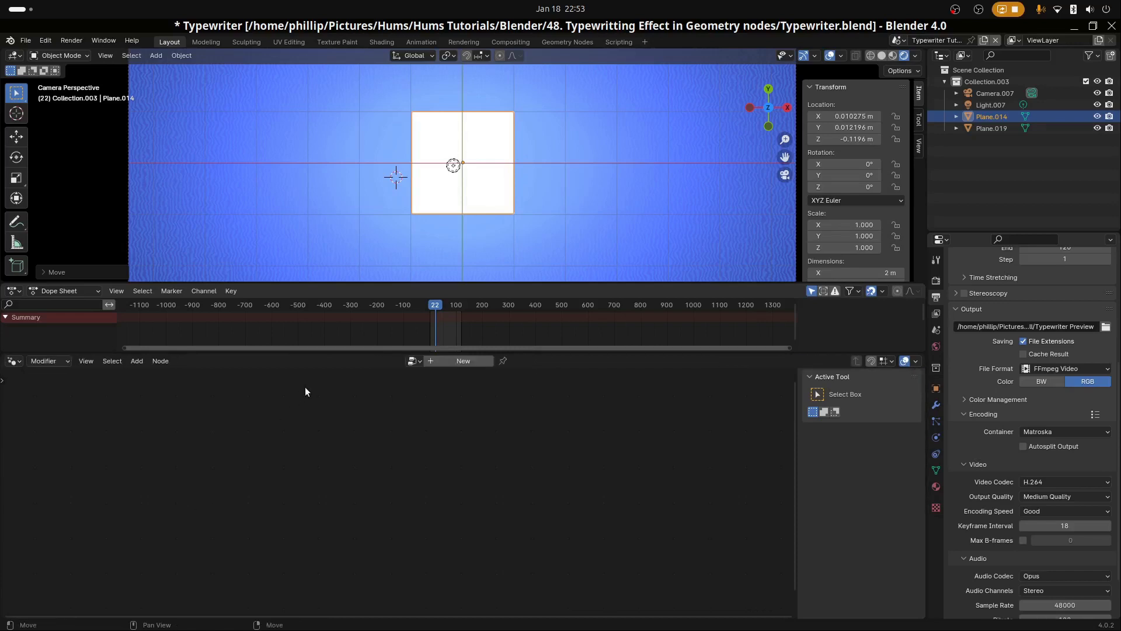
Create a new geometry nodes group, delete its Group Input node, and maximize the editor.
{"action": "left_click", "coordinate": [444, 359]}
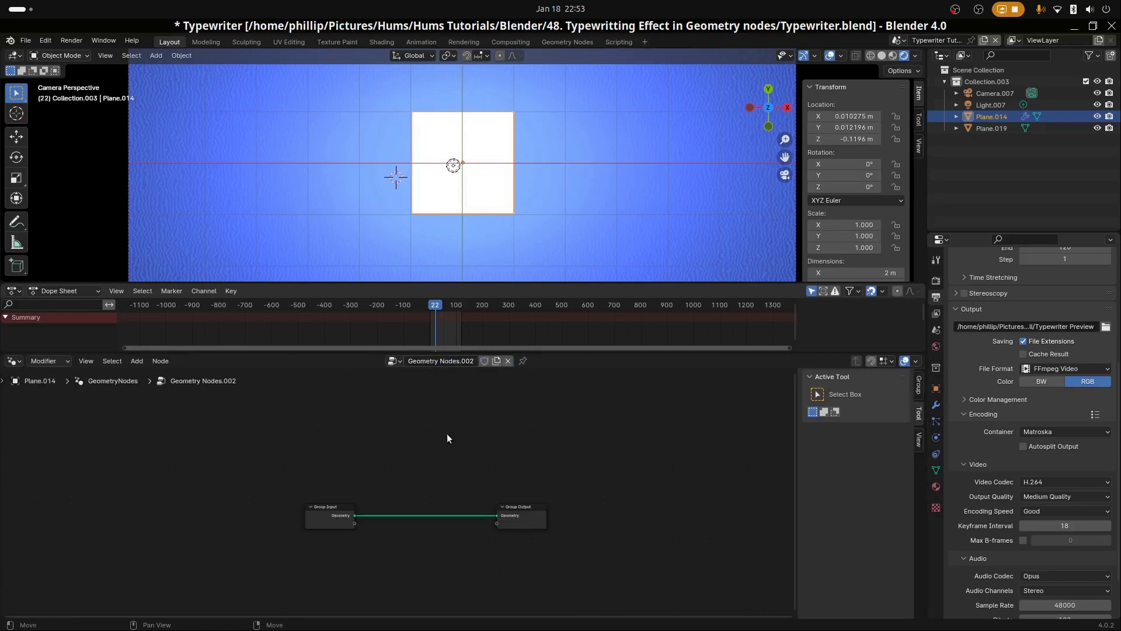
{"action": "left_click", "coordinate": [332, 515]}
{"action": "key", "text": "x"}
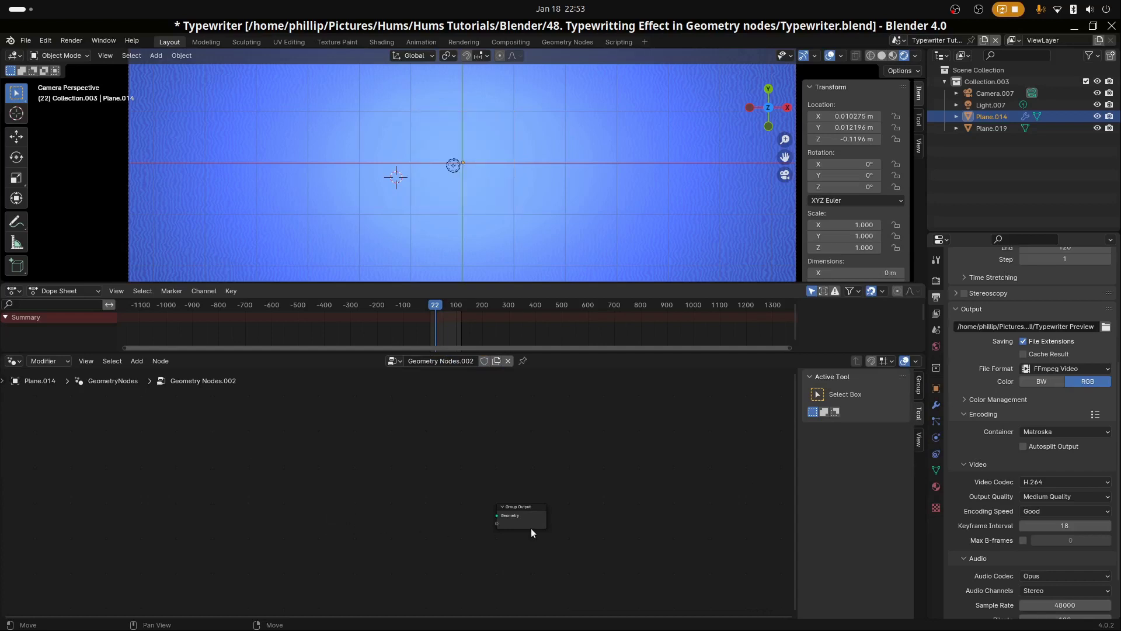
{"action": "scroll", "coordinate": [510, 501], "scroll_direction": "up", "scroll_amount": 5}
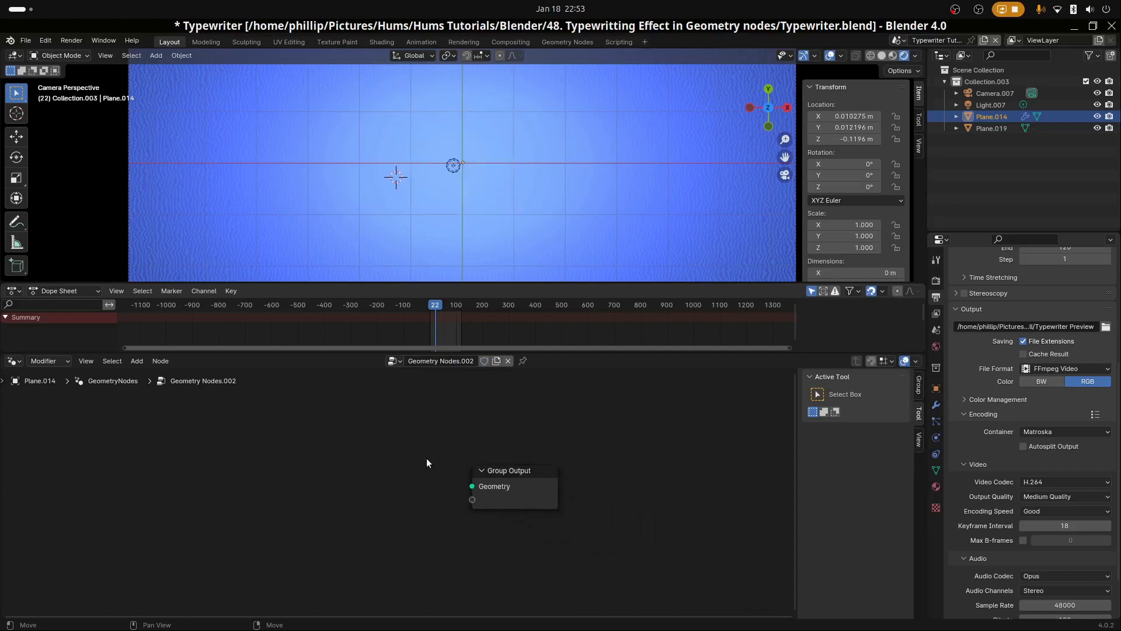
{"action": "scroll", "coordinate": [444, 463], "scroll_direction": "up", "scroll_amount": 1}
{"action": "middle_click_drag", "start_coordinate": [444, 463], "coordinate": [444, 479]}
{"action": "scroll", "coordinate": [435, 481], "scroll_direction": "down", "scroll_amount": 1}
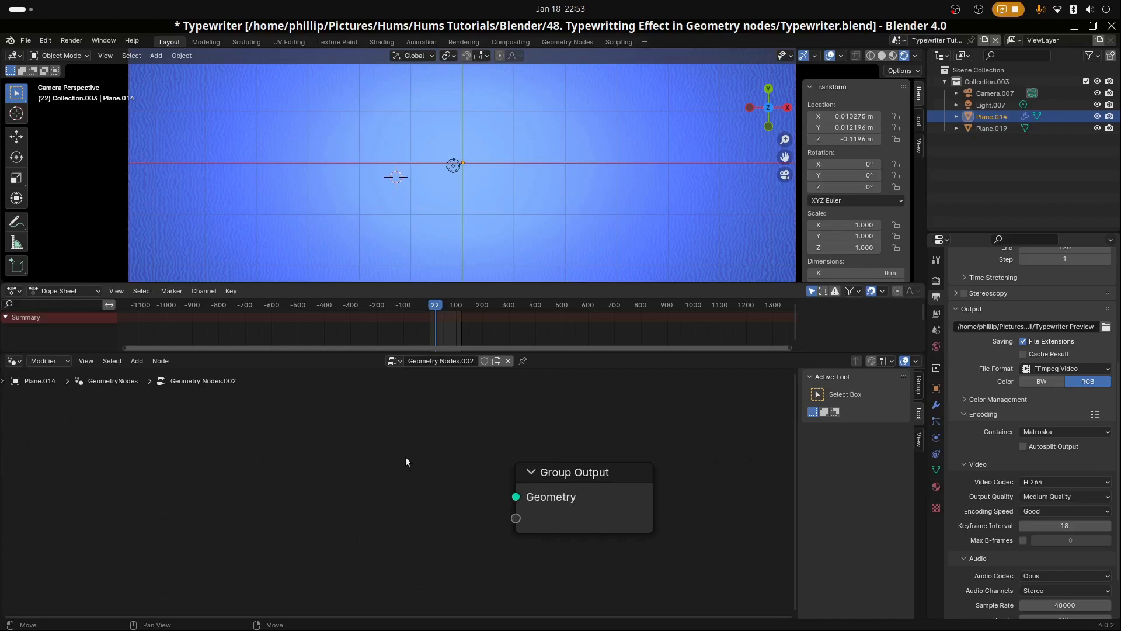
{"action": "left_click_drag", "start_coordinate": [479, 282], "coordinate": [480, 214]}
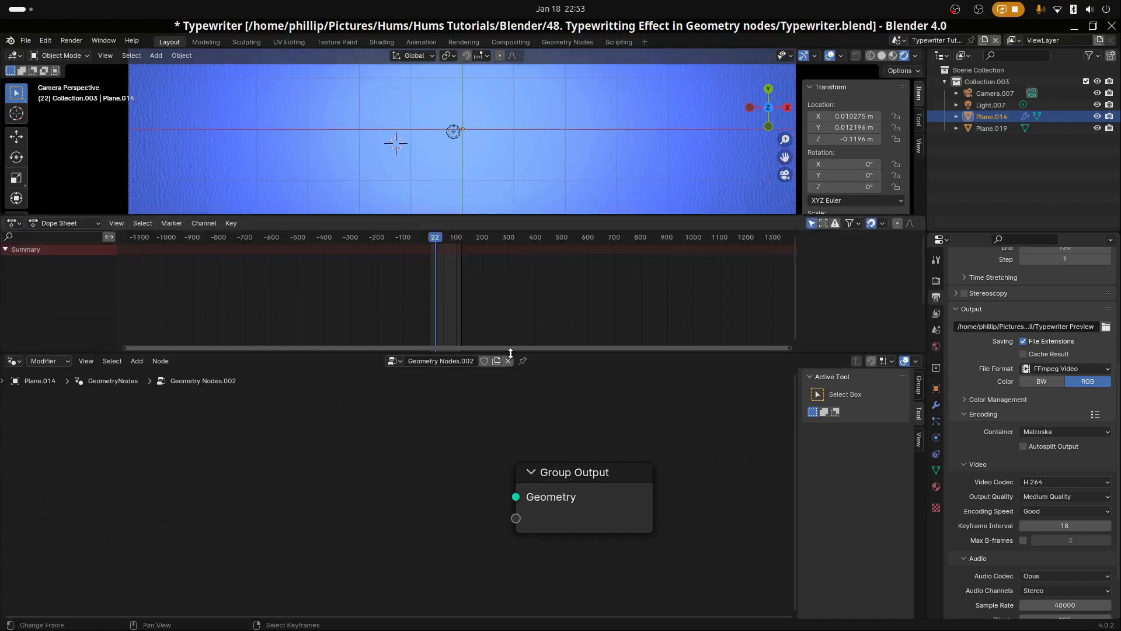
{"action": "left_click_drag", "start_coordinate": [506, 354], "coordinate": [510, 315]}
{"action": "key", "text": "ctrl+space"}
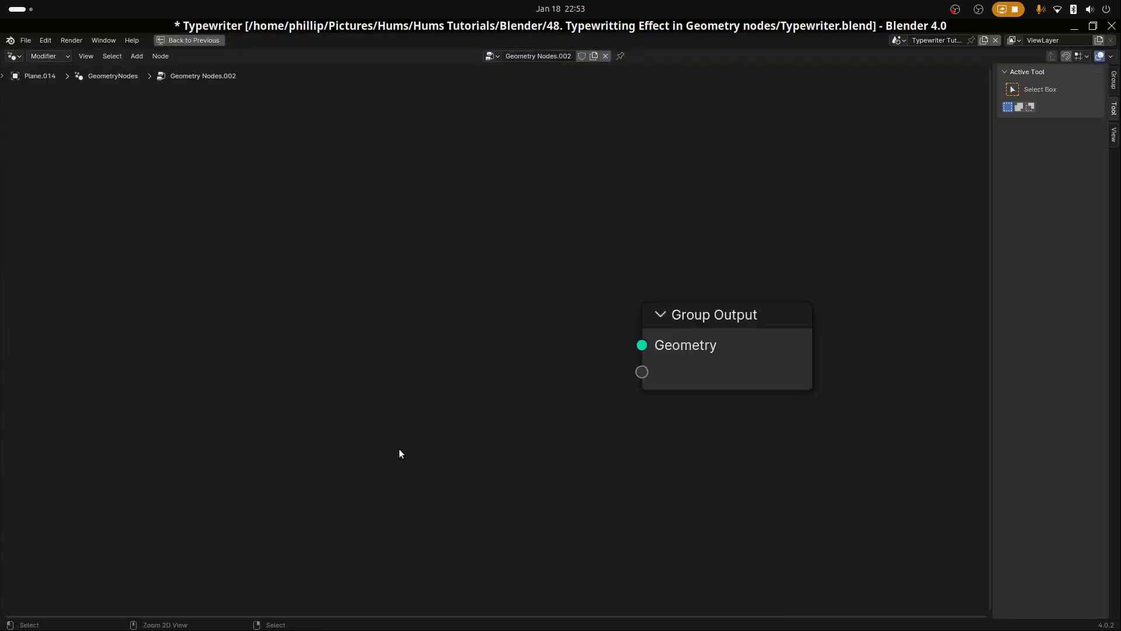
{"action": "scroll", "coordinate": [496, 371], "scroll_direction": "down", "scroll_amount": 1}
Add a Slice String node on the left of the tree.
{"action": "key", "text": "shift+a"}
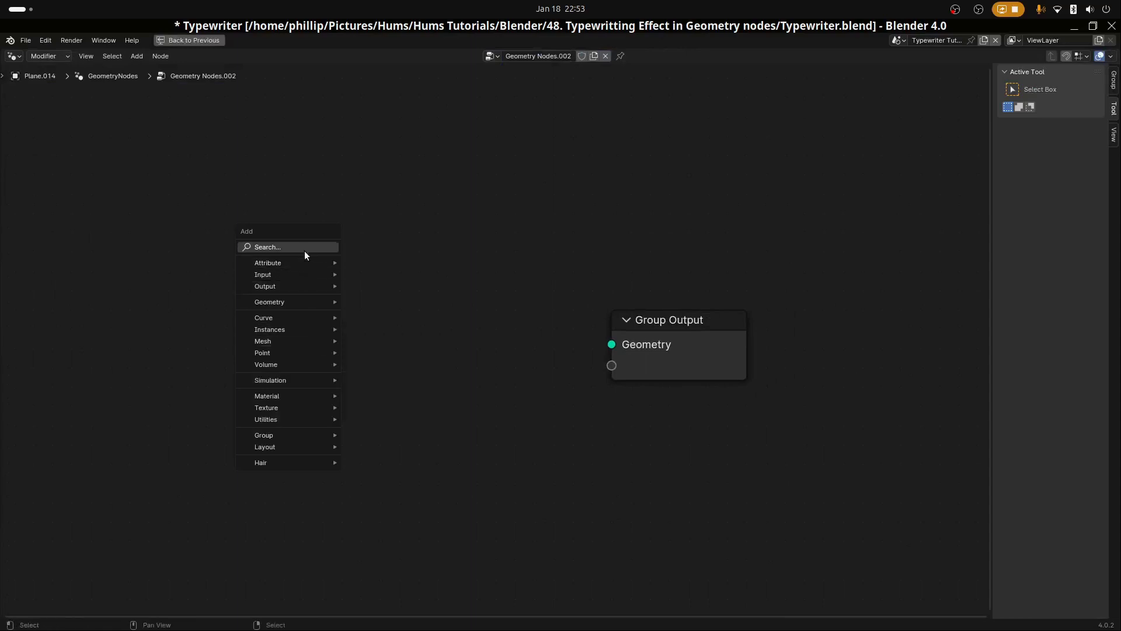
{"action": "left_click", "coordinate": [307, 250]}
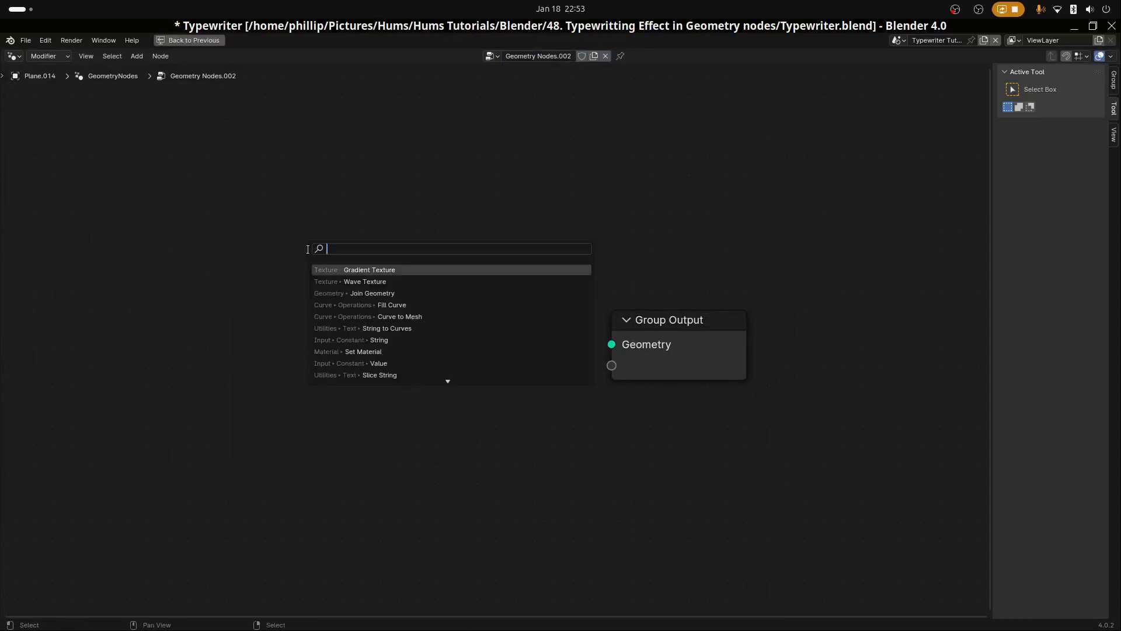
{"action": "type", "text": "spl"}
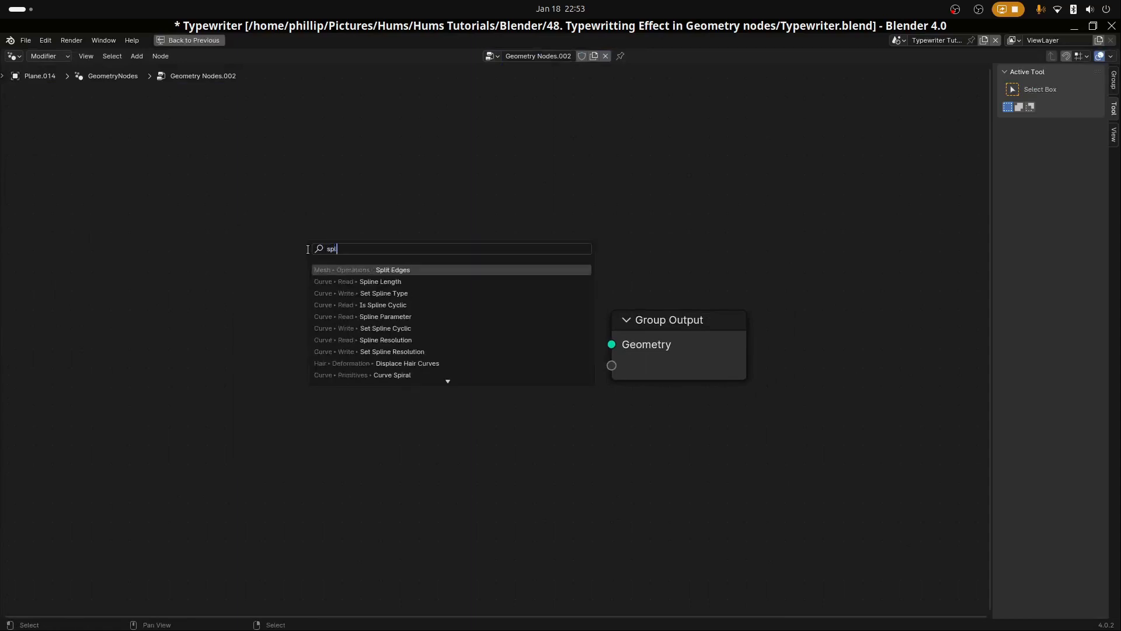
{"action": "type", "text": "ice"}
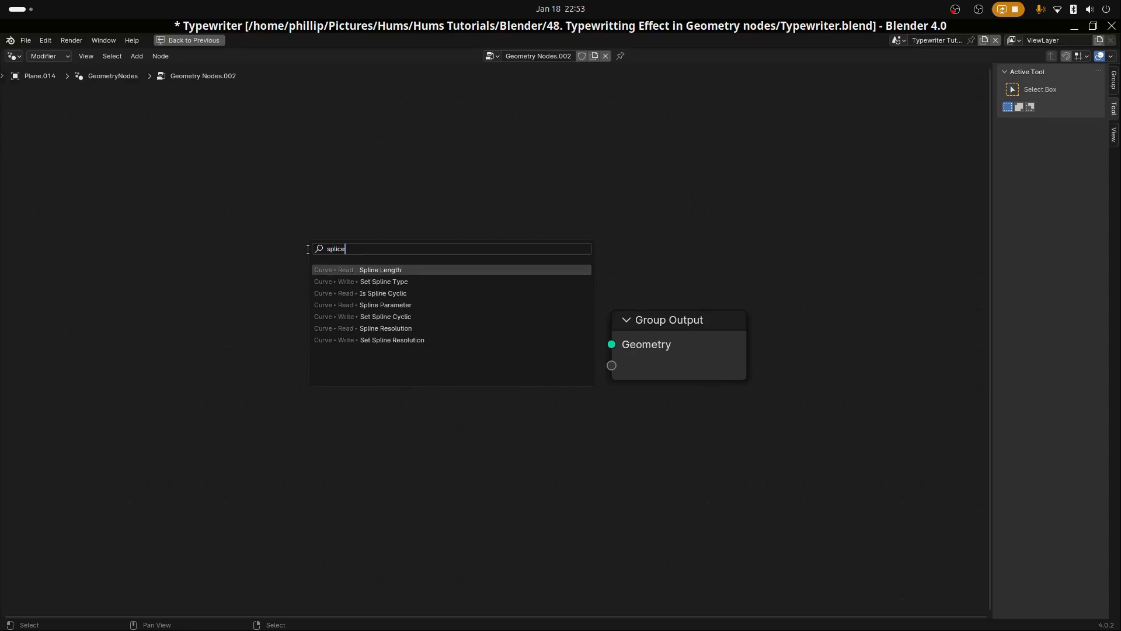
{"action": "type", "text": " s"}
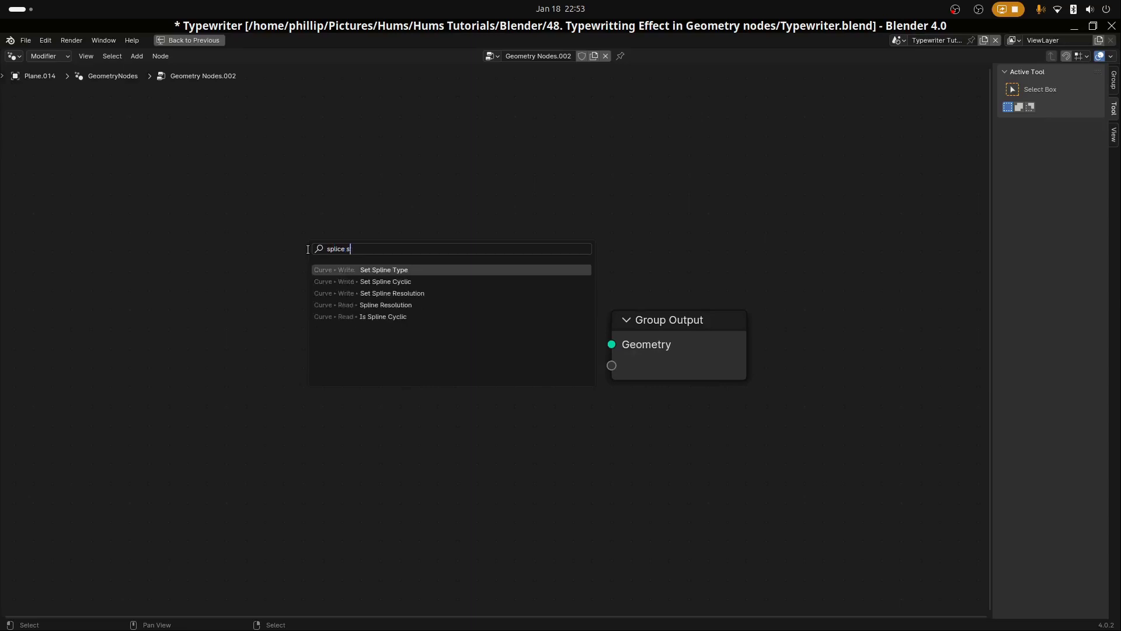
{"action": "key", "text": "Down"}
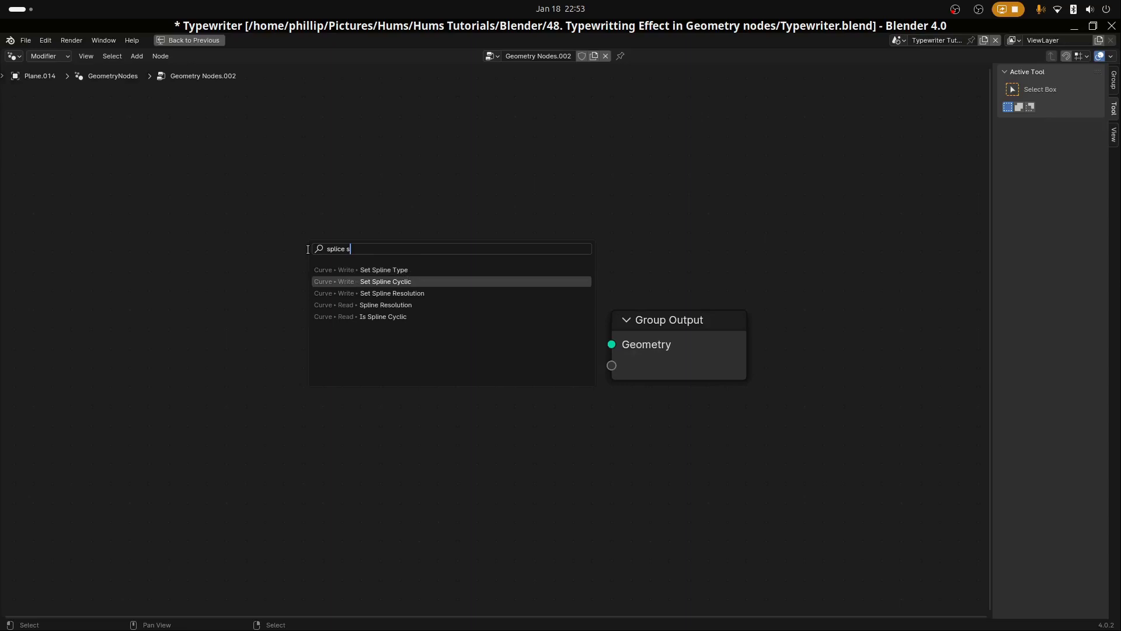
{"action": "key", "text": "Up"}
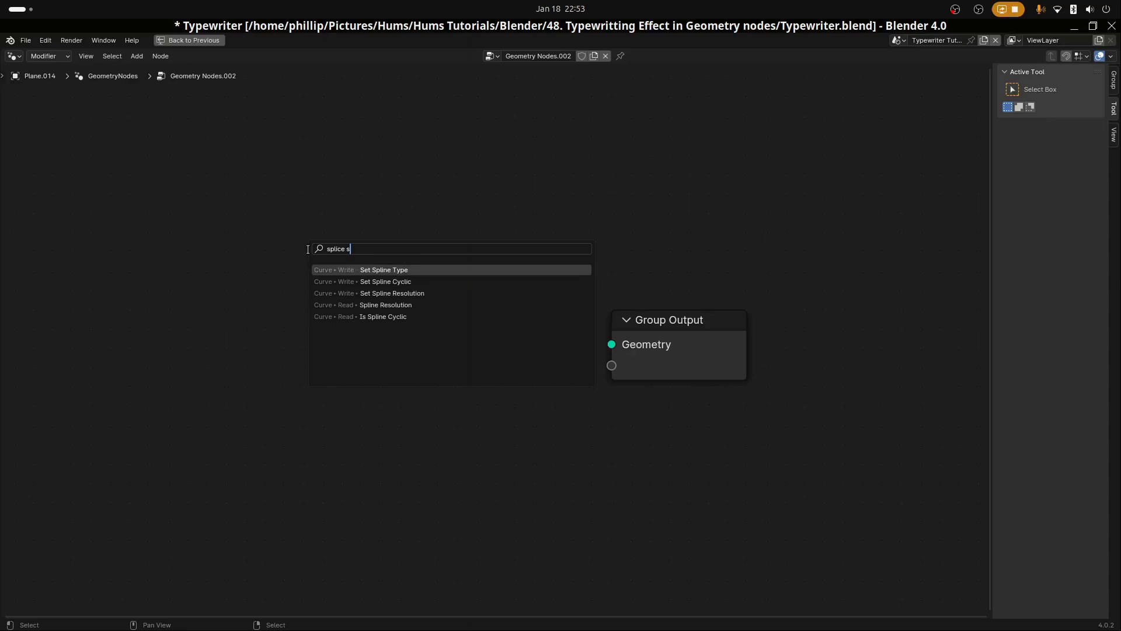
{"action": "key", "text": "BackSpace"}
{"action": "key", "text": "BackSpace"}
{"action": "key", "text": "BackSpace"}
{"action": "key", "text": "BackSpace"}
{"action": "key", "text": "BackSpace"}
{"action": "key", "text": "BackSpace"}
{"action": "key", "text": "BackSpace"}
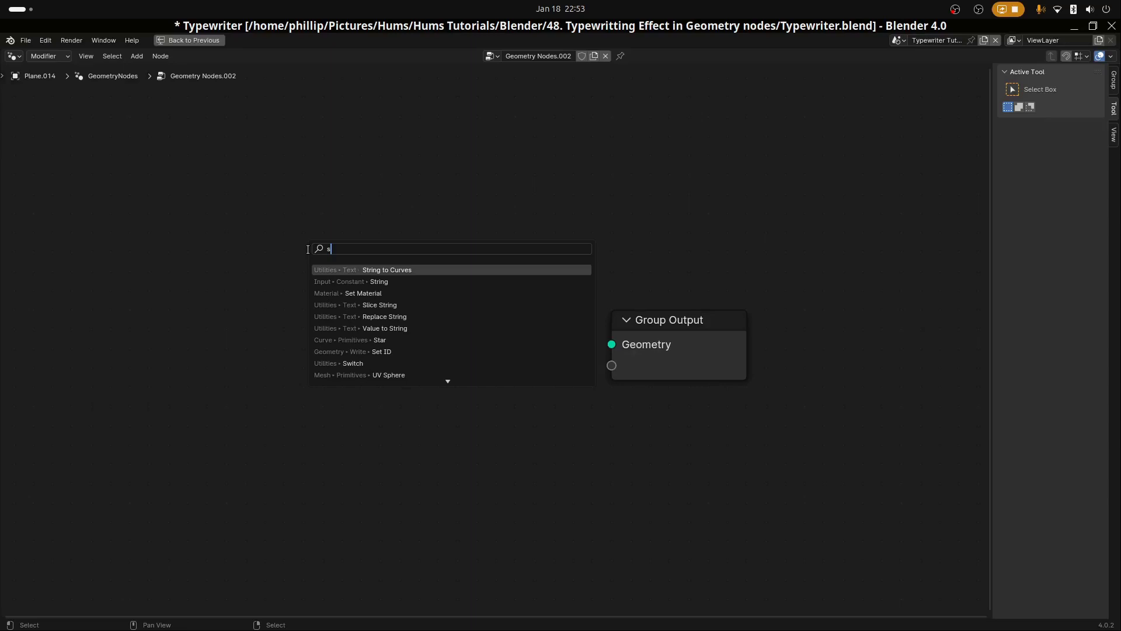
{"action": "type", "text": "liv"}
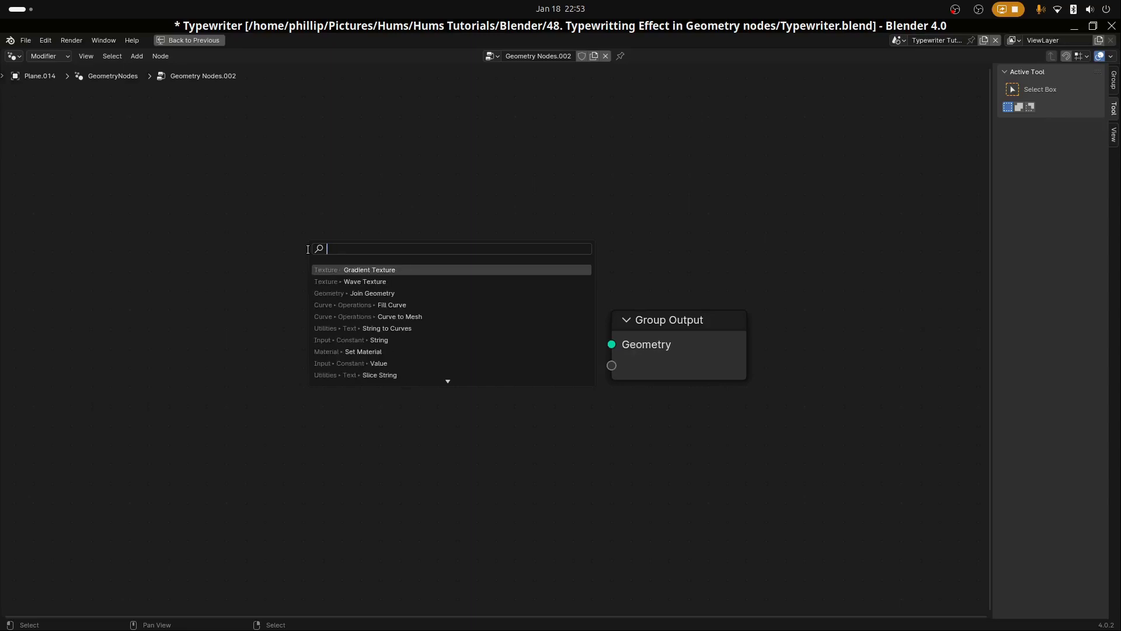
{"action": "key", "text": "BackSpace"}
{"action": "type", "text": "ce "}
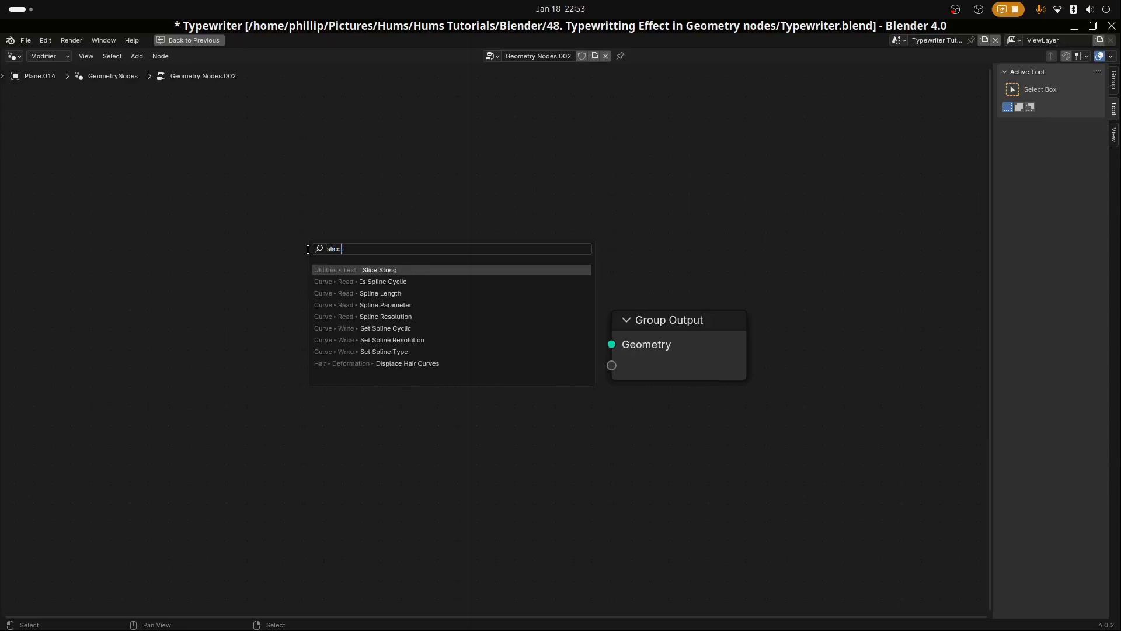
{"action": "type", "text": "str"}
{"action": "key", "text": "Return"}
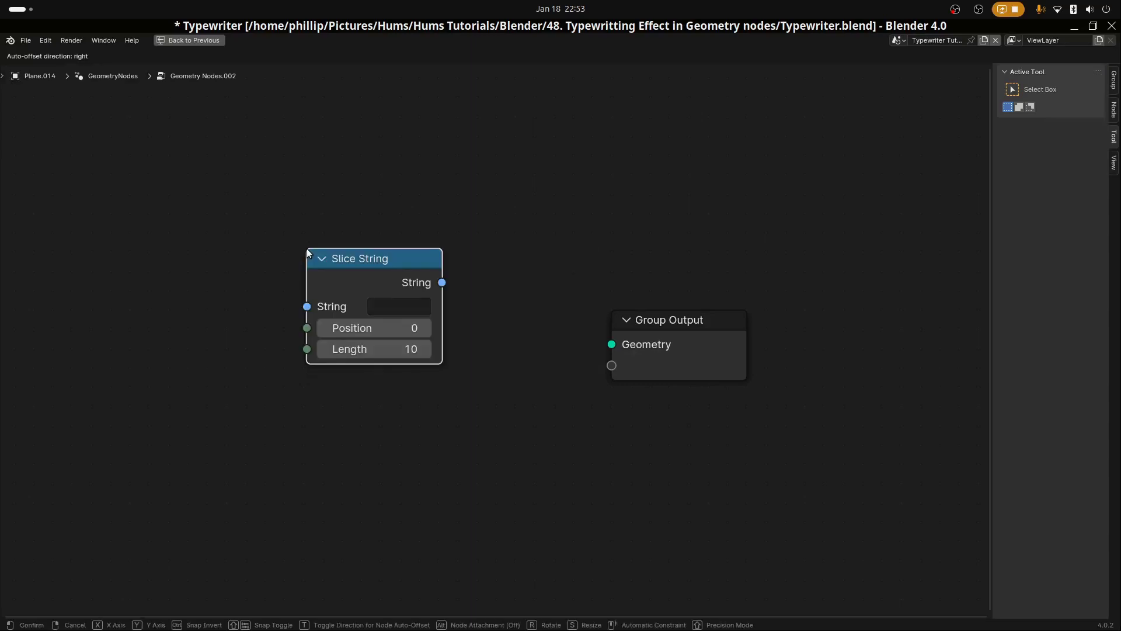
{"action": "left_click", "coordinate": [260, 288]}
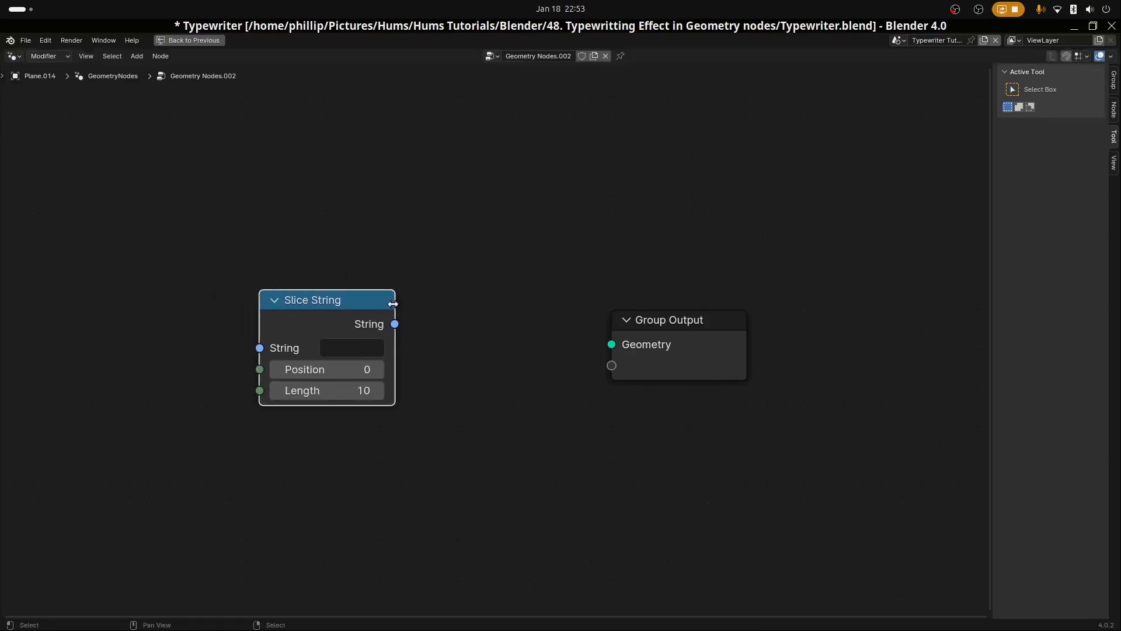
{"action": "scroll", "coordinate": [473, 282], "scroll_direction": "down", "scroll_amount": 2}
Add a String to Curves node after Slice String and tidy their positions.
{"action": "key", "text": "shift+a"}
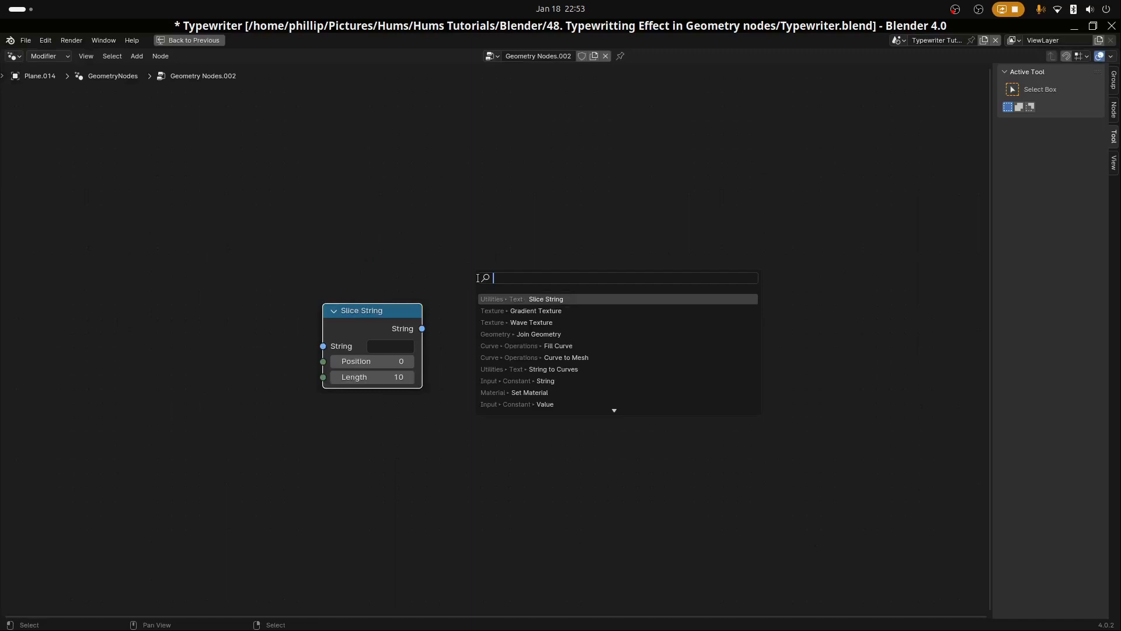
{"action": "type", "text": "strin"}
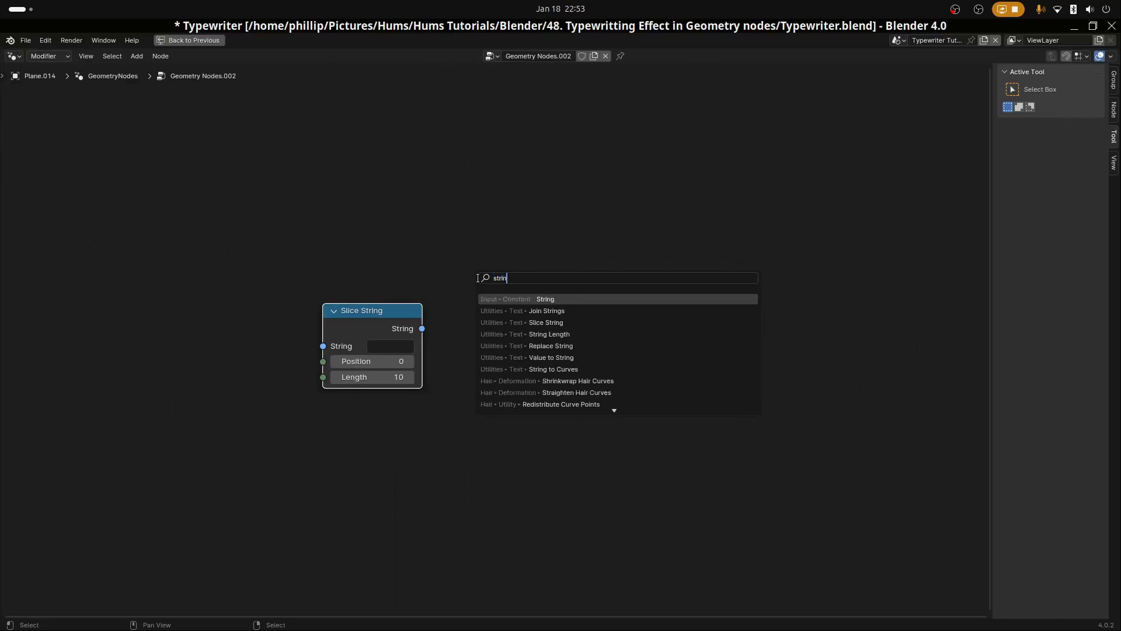
{"action": "type", "text": "g c"}
{"action": "key", "text": "Return"}
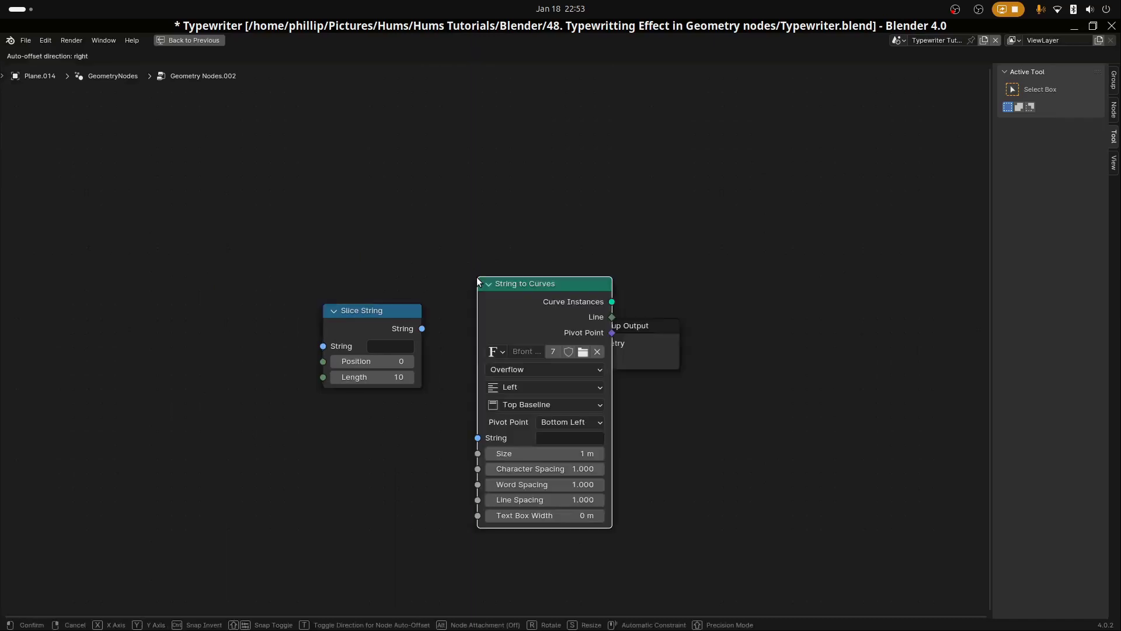
{"action": "left_click", "coordinate": [440, 243]}
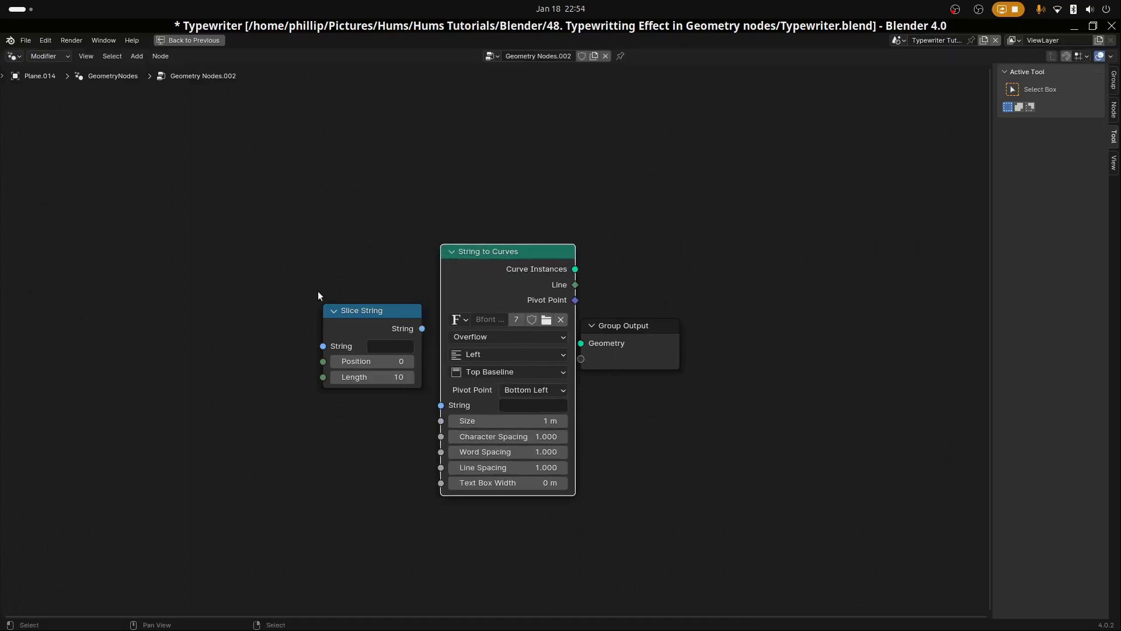
{"action": "left_click_drag", "start_coordinate": [363, 317], "coordinate": [273, 323]}
{"action": "left_click_drag", "start_coordinate": [483, 257], "coordinate": [395, 251]}
Add a Value node at the far left and move Group Output rightward.
{"action": "key", "text": "shift+a"}
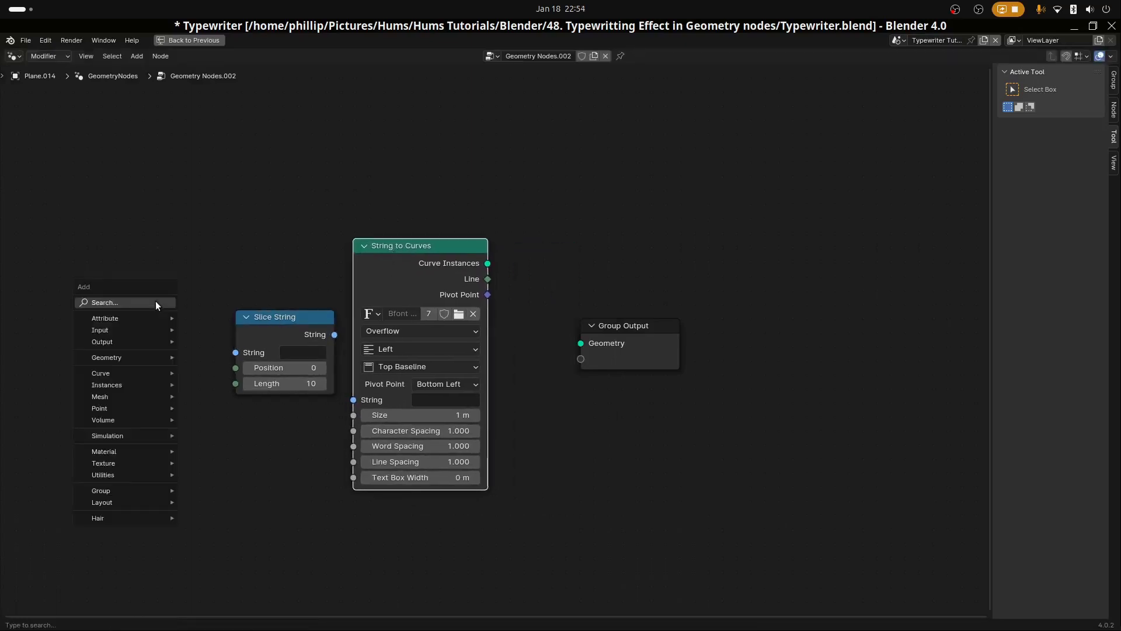
{"action": "left_click", "coordinate": [155, 301]}
{"action": "type", "text": "value"}
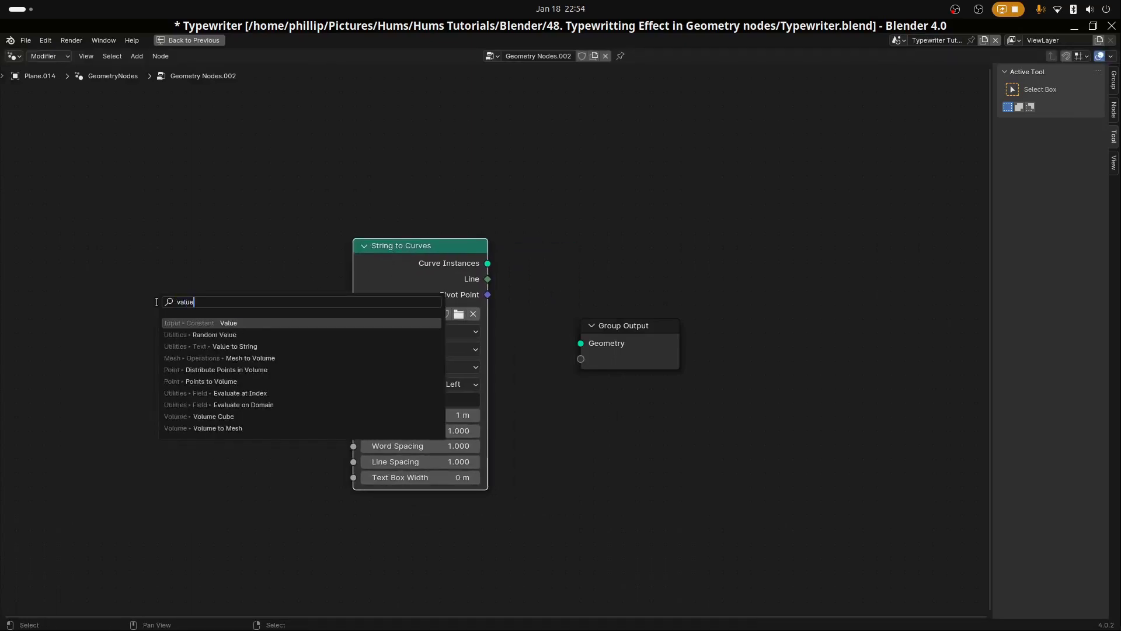
{"action": "key", "text": "Return"}
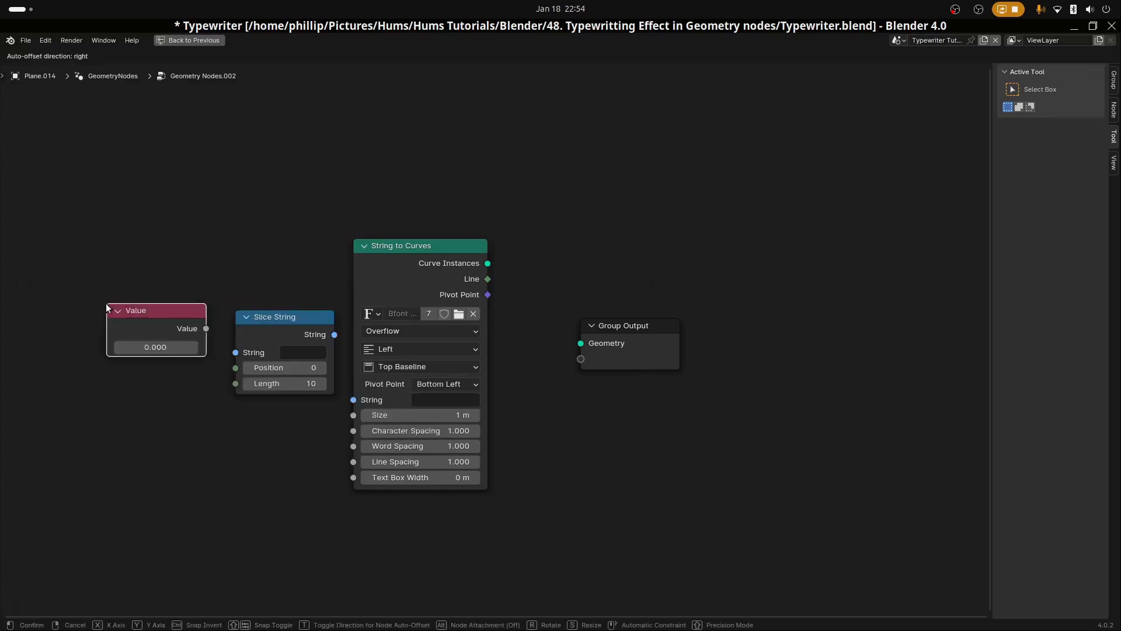
{"action": "left_click", "coordinate": [75, 319]}
{"action": "scroll", "coordinate": [253, 319], "scroll_direction": "down", "scroll_amount": 1}
{"action": "left_click_drag", "start_coordinate": [603, 327], "coordinate": [736, 331]}
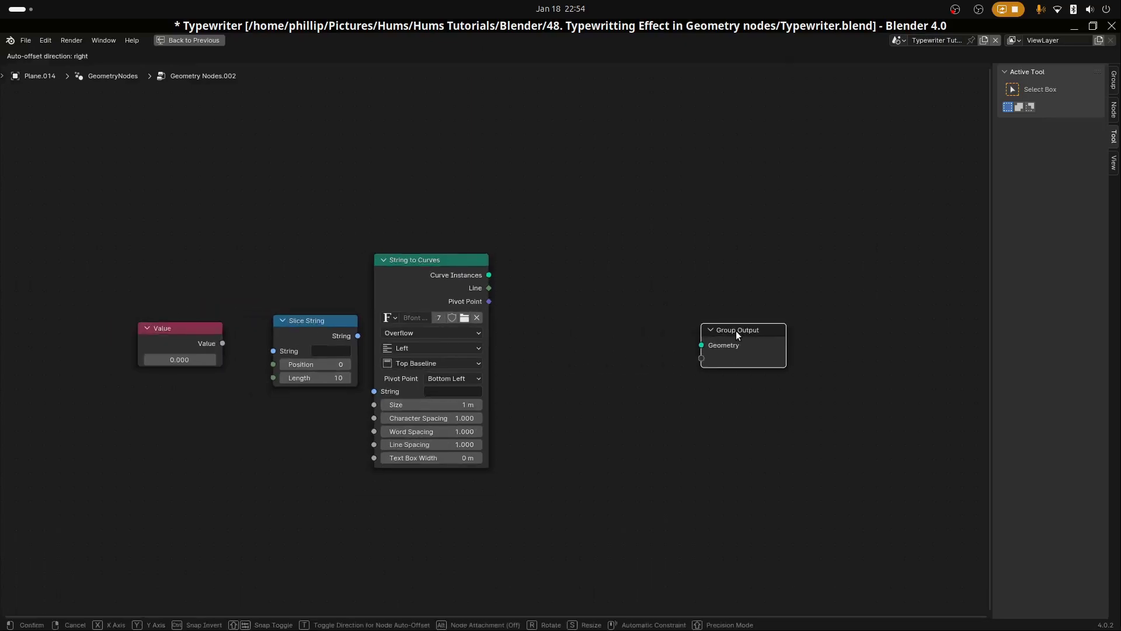
Add a Fill Curve node after String to Curves, pushing Group Output further right.
{"action": "key", "text": "shift+a"}
{"action": "left_click", "coordinate": [564, 298]}
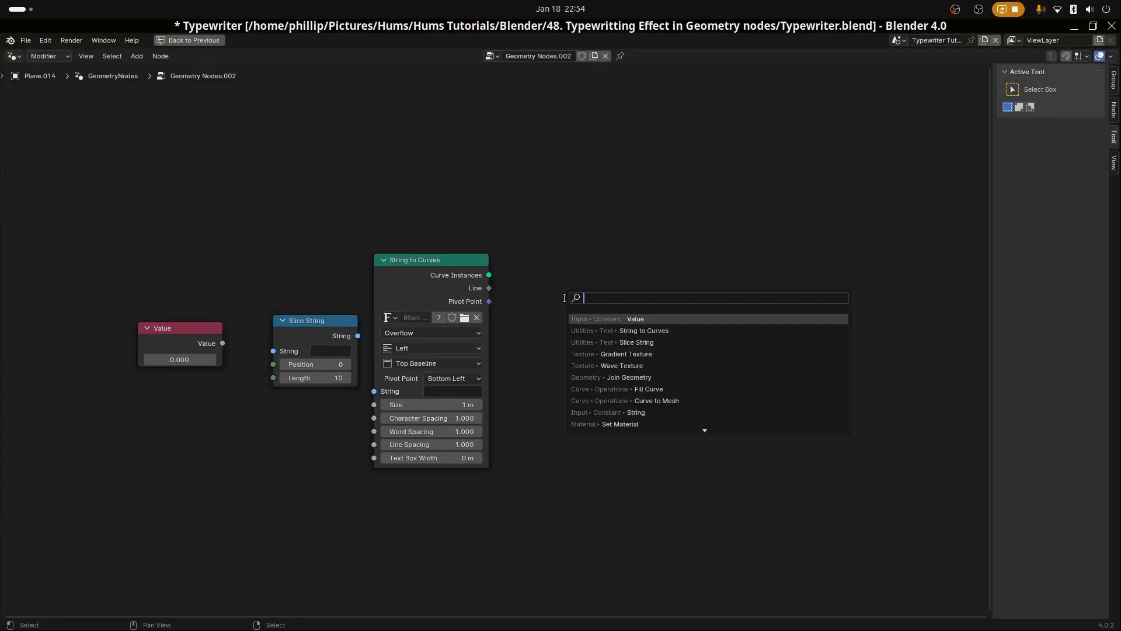
{"action": "type", "text": "cuver"}
{"action": "key", "text": "BackSpace"}
{"action": "key", "text": "BackSpace"}
{"action": "key", "text": "BackSpace"}
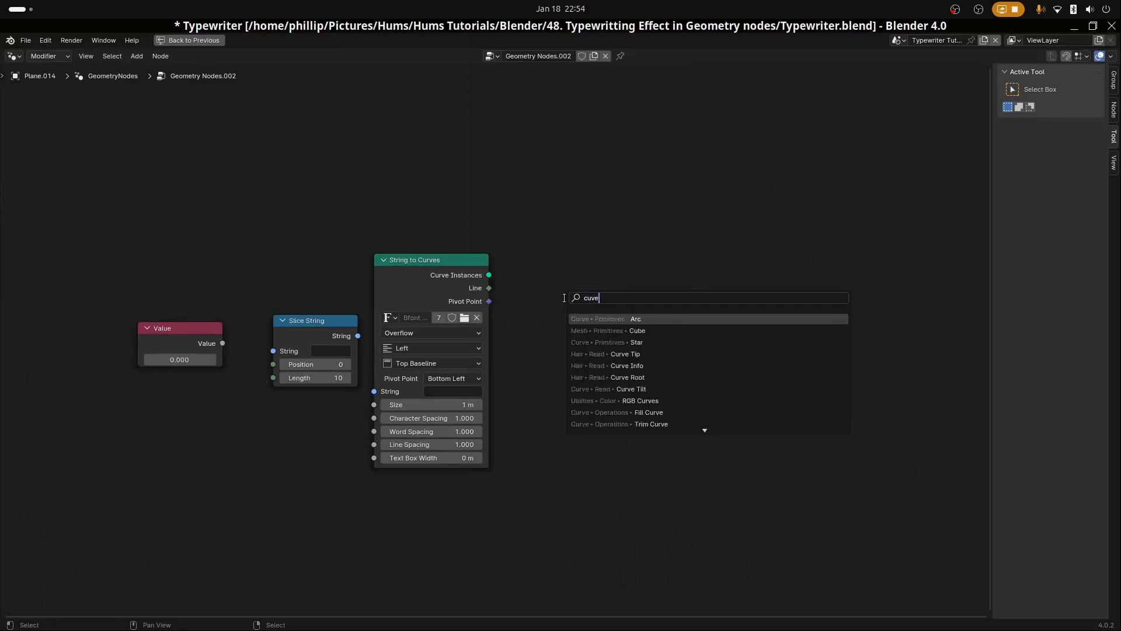
{"action": "type", "text": "rve"}
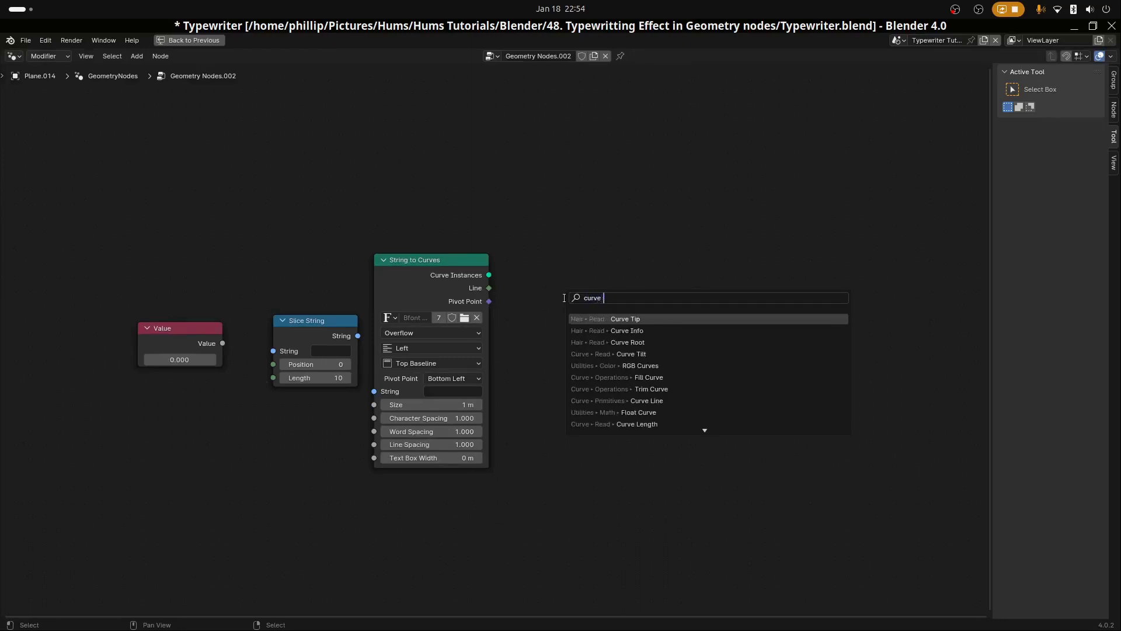
{"action": "type", "text": " fill"}
{"action": "key", "text": "Return"}
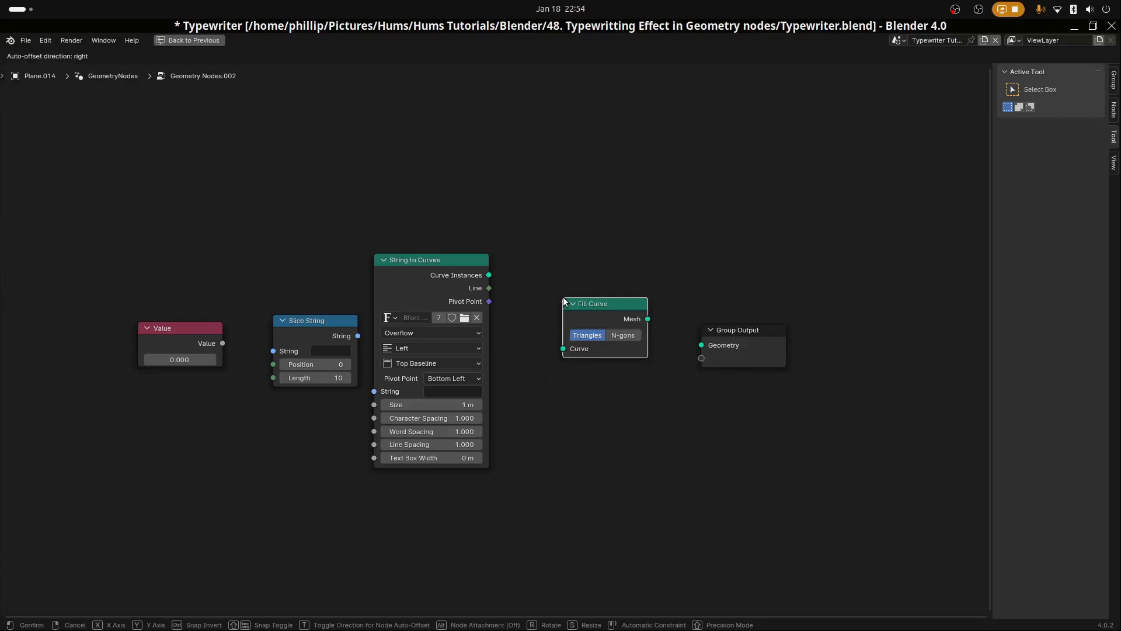
{"action": "left_click", "coordinate": [557, 302]}
{"action": "left_click_drag", "start_coordinate": [744, 331], "coordinate": [805, 323]}
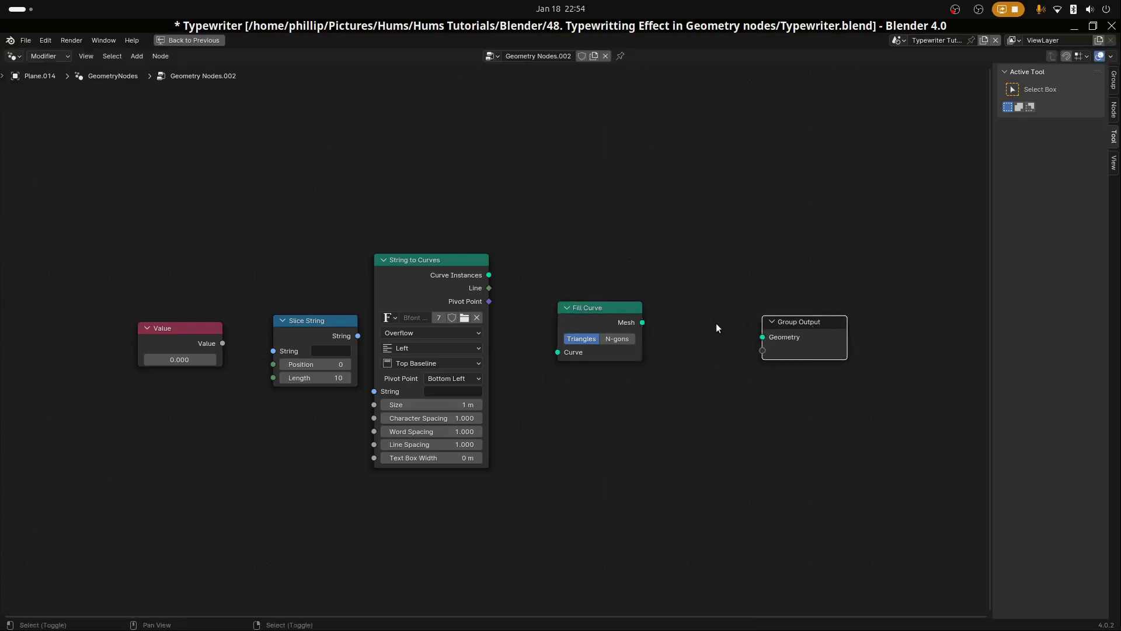
Add a Set Material node after Fill Curve.
{"action": "key", "text": "shift+a"}
{"action": "type", "text": "set"}
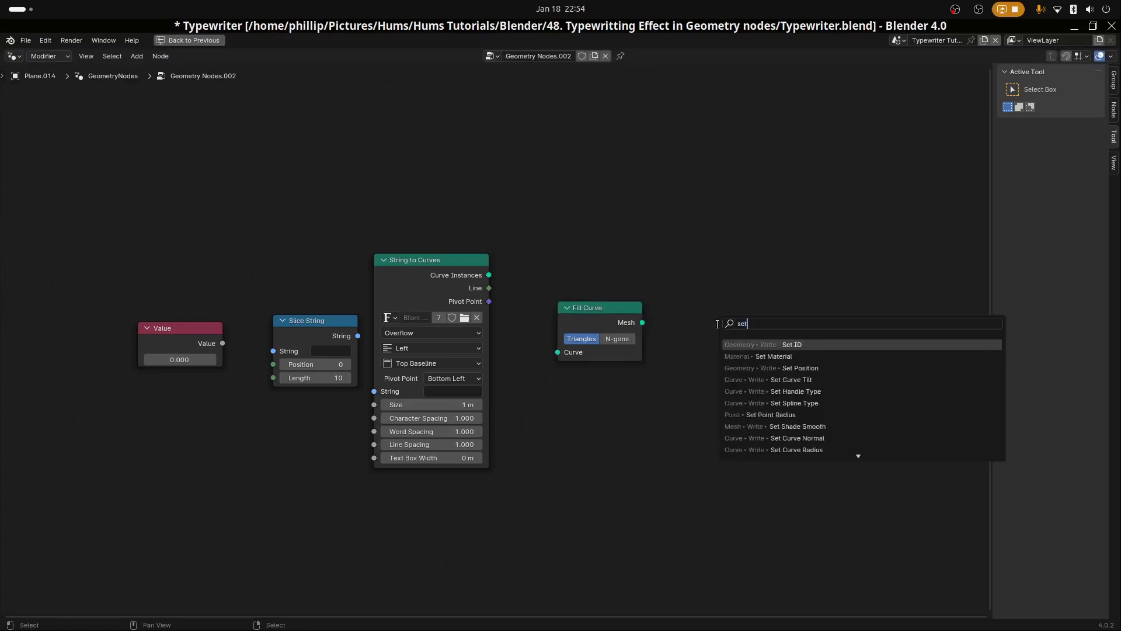
{"action": "type", "text": " material"}
{"action": "key", "text": "Return"}
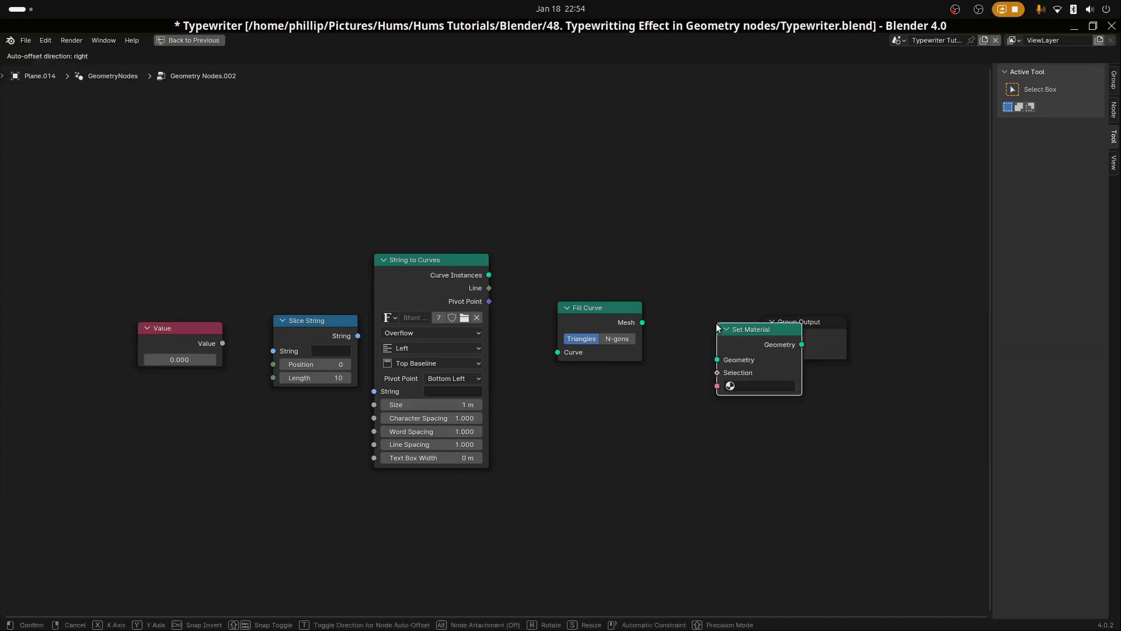
{"action": "left_click", "coordinate": [658, 311]}
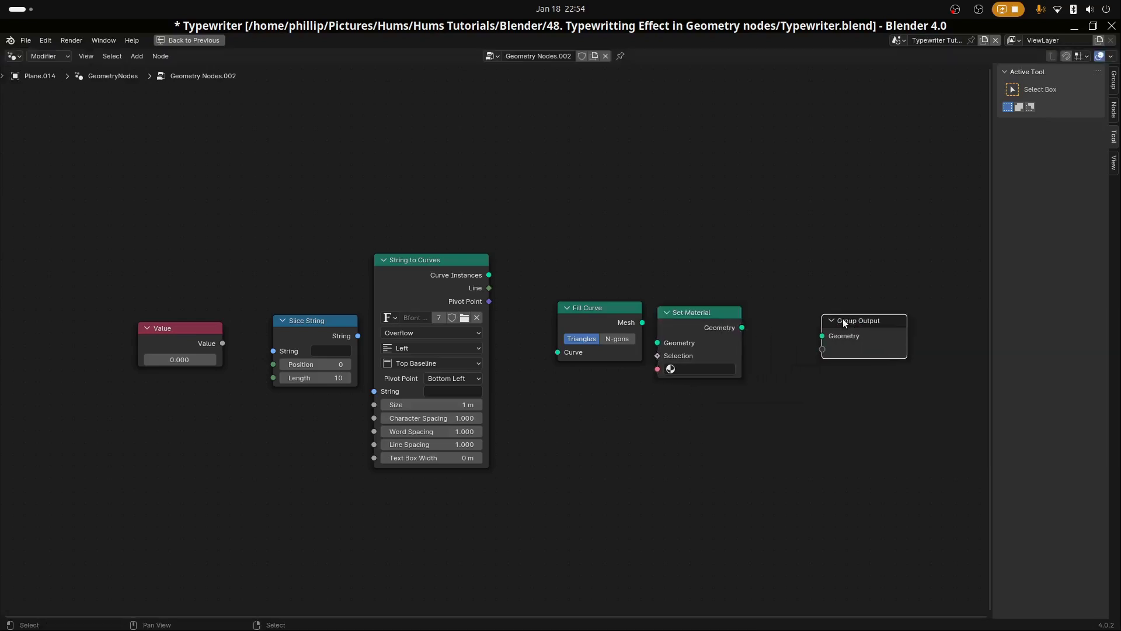
Drive Slice String's Length from the Value node, testing 0.4 then reverting to zero.
{"action": "left_click_drag", "start_coordinate": [710, 307], "coordinate": [730, 309]}
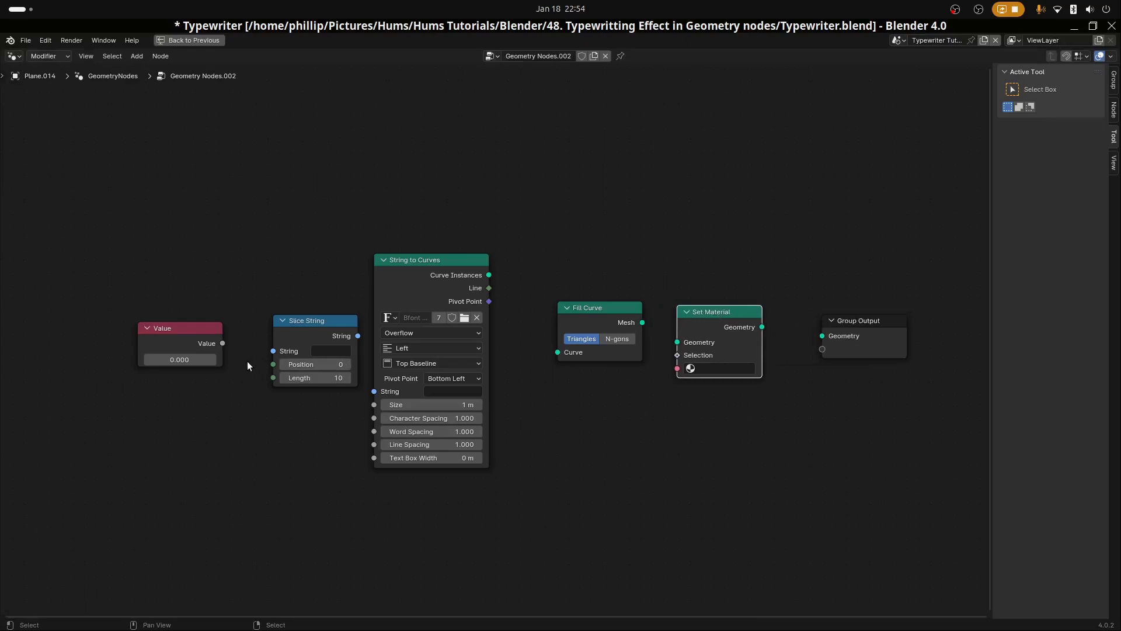
{"action": "left_click_drag", "start_coordinate": [226, 343], "coordinate": [273, 376]}
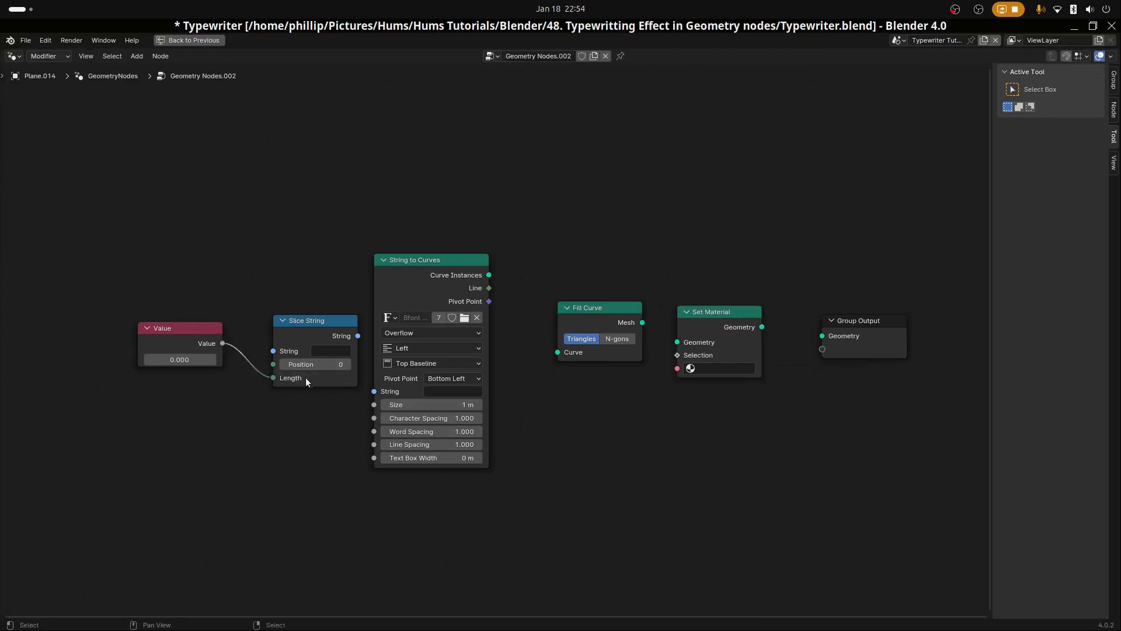
{"action": "left_click", "coordinate": [197, 360]}
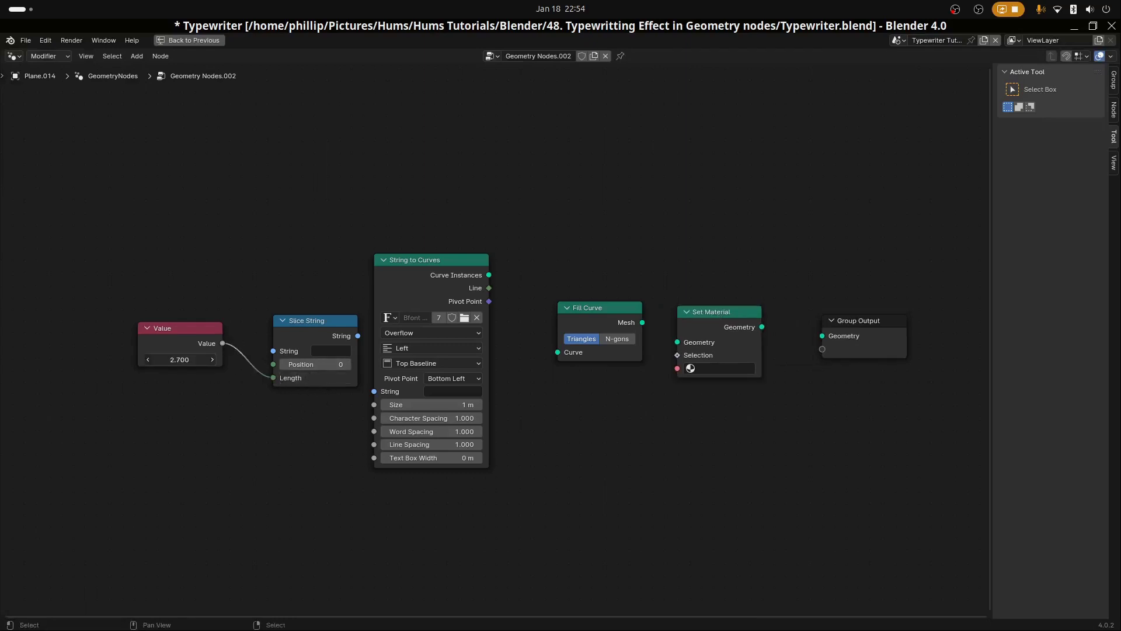
{"action": "type", "text": "0.4"}
{"action": "key", "text": "Return"}
{"action": "key", "text": "ctrl+z"}
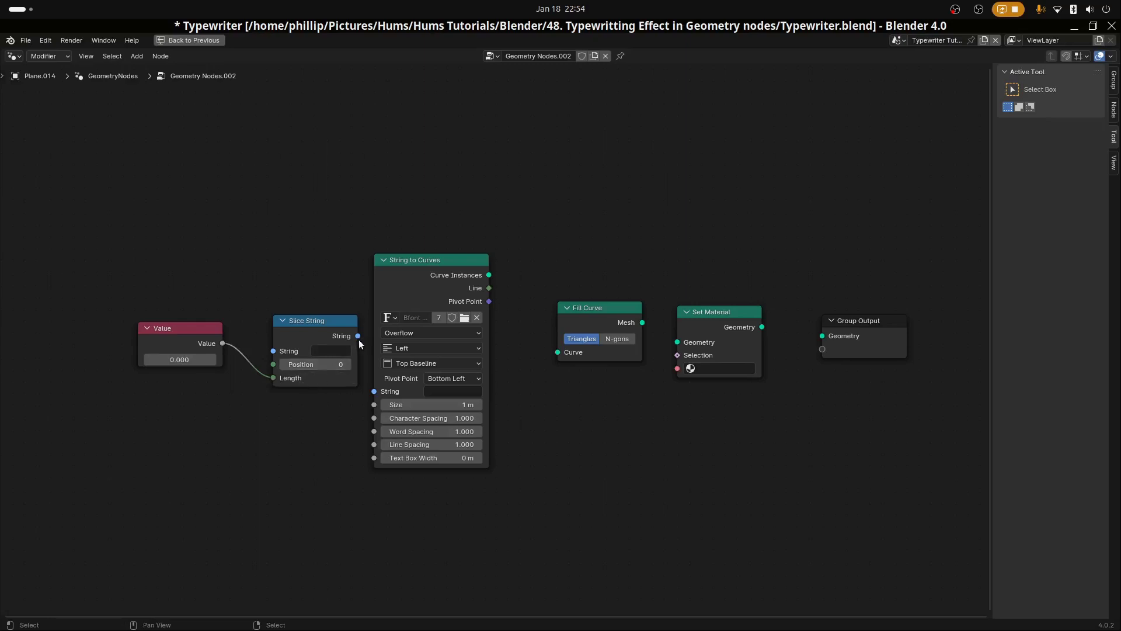
Chain Slice String through String to Curves, Fill Curve and Set Material into Group Output.
{"action": "left_click_drag", "start_coordinate": [358, 336], "coordinate": [374, 392]}
{"action": "left_click_drag", "start_coordinate": [489, 275], "coordinate": [559, 352]}
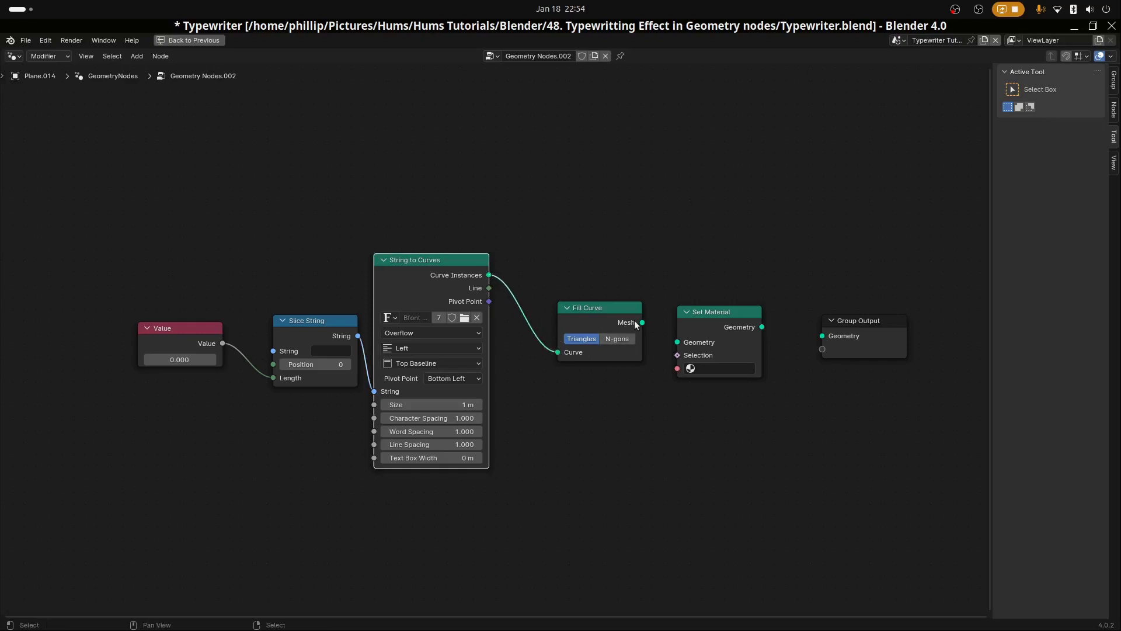
{"action": "left_click_drag", "start_coordinate": [642, 322], "coordinate": [678, 343]}
{"action": "left_click_drag", "start_coordinate": [762, 327], "coordinate": [823, 336]}
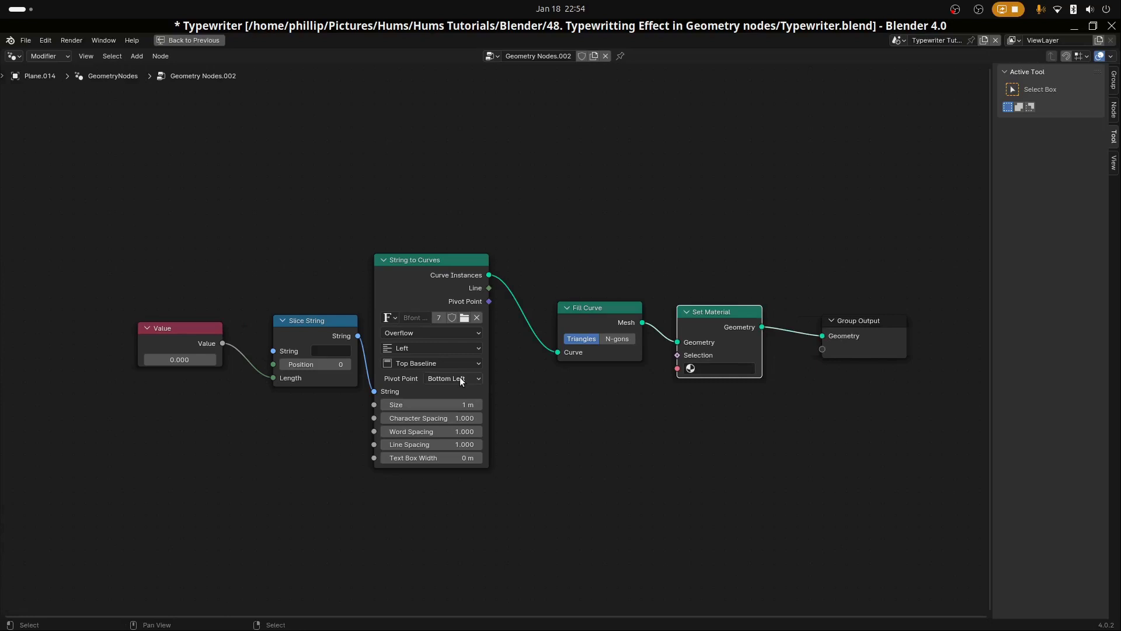
{"action": "scroll", "coordinate": [460, 377], "scroll_direction": "down", "scroll_amount": 1}
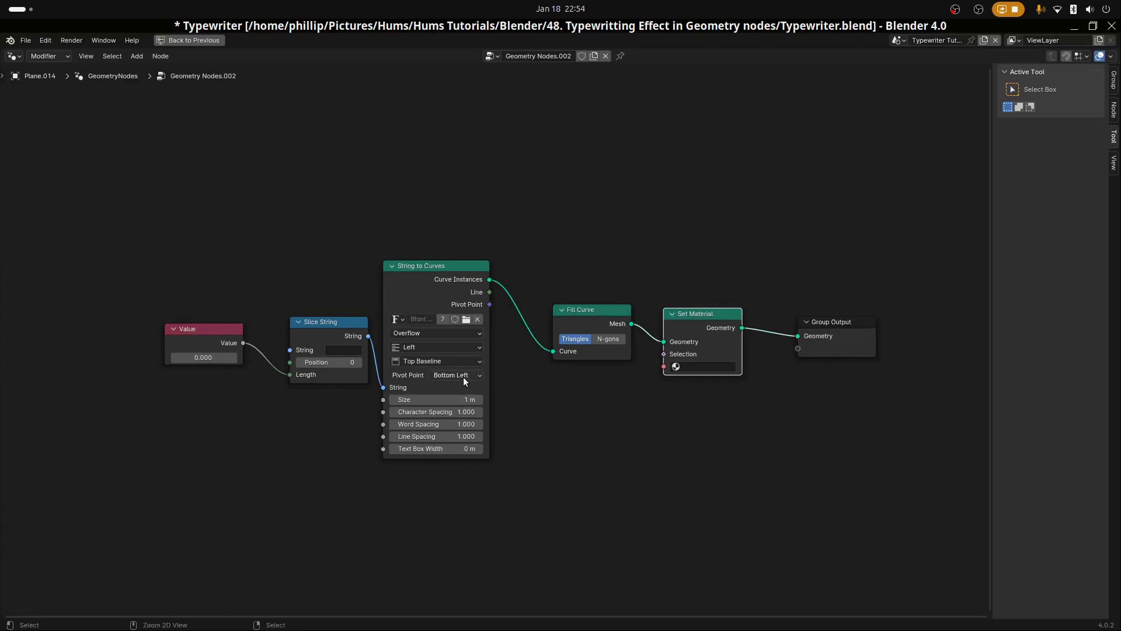
Restore the normal layout with a taller dope sheet and 3D viewport.
{"action": "key", "text": "ctrl+space"}
{"action": "left_click_drag", "start_coordinate": [452, 318], "coordinate": [444, 467]}
{"action": "left_click_drag", "start_coordinate": [478, 225], "coordinate": [464, 379]}
{"action": "mouse_move", "coordinate": [447, 275]}
{"action": "middle_mouse_down", "text": "shift"}
{"action": "mouse_move", "coordinate": [464, 202]}
{"action": "mouse_move", "coordinate": [452, 292]}
{"action": "middle_mouse_up", "text": "shift"}
{"action": "scroll", "coordinate": [465, 201], "scroll_direction": "up", "scroll_amount": 3}
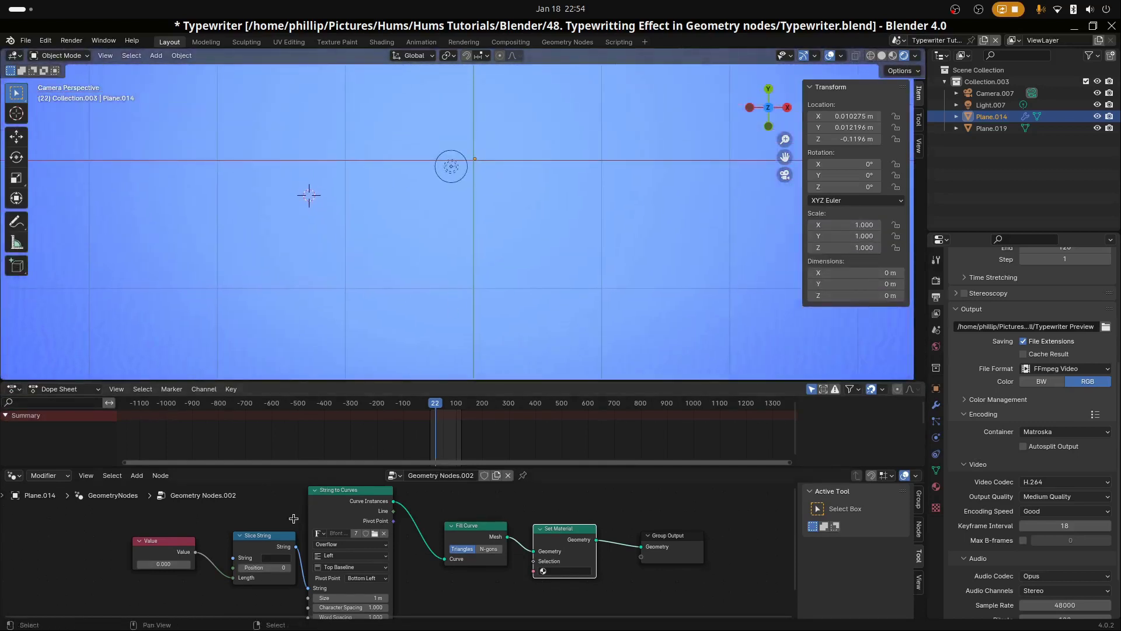
Set Slice String's text to 'Typewriter' and raise the Value until 'Typew' shows.
{"action": "middle_click_drag", "start_coordinate": [293, 518], "coordinate": [360, 517]}
{"action": "left_click", "coordinate": [350, 561]}
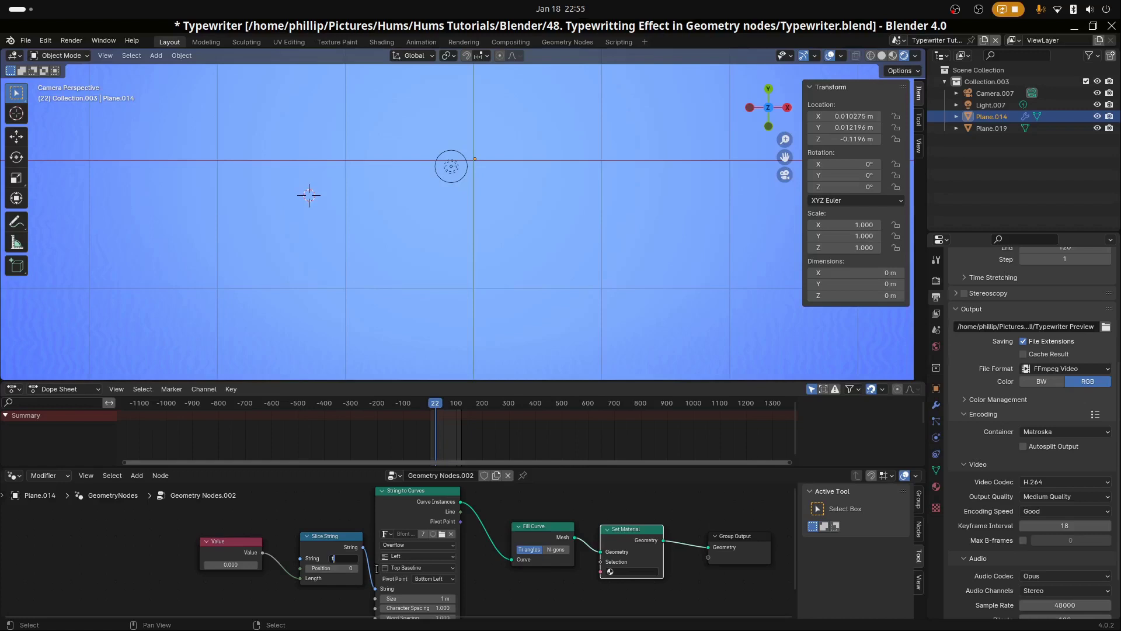
{"action": "type", "text": "typ"}
{"action": "type", "text": "ewri"}
{"action": "type", "text": "ter"}
{"action": "key", "text": "Left"}
{"action": "key", "text": "Left"}
{"action": "key", "text": "Left"}
{"action": "key", "text": "Left"}
{"action": "key", "text": "Delete"}
{"action": "type", "text": "T"}
{"action": "key", "text": "Return"}
{"action": "left_click_drag", "start_coordinate": [230, 564], "coordinate": [238, 564]}
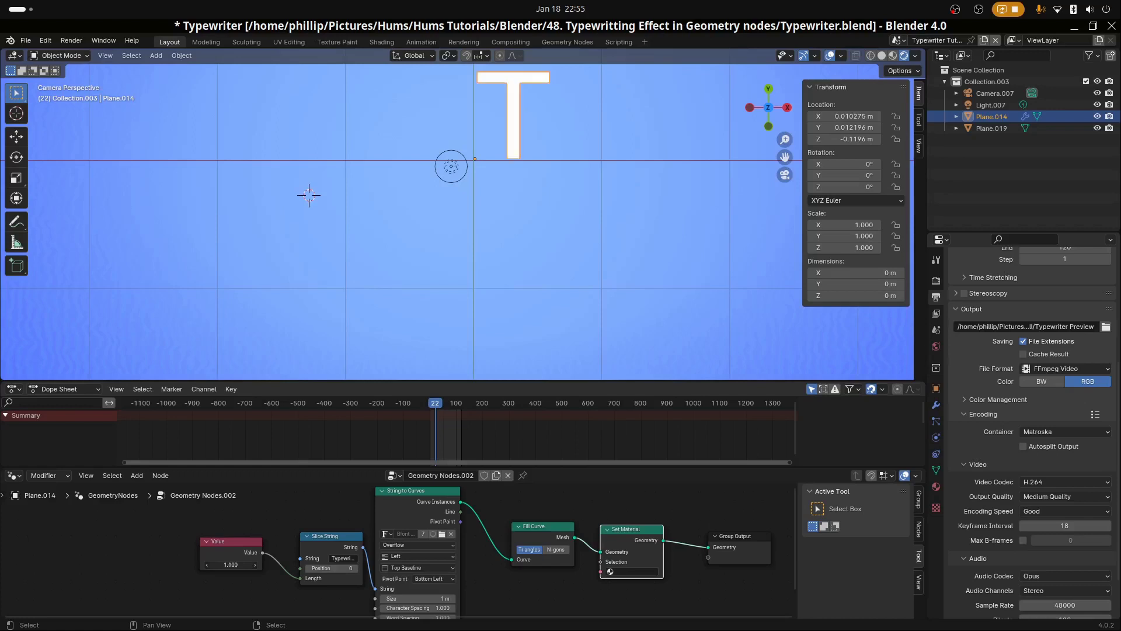
{"action": "left_click_drag", "start_coordinate": [231, 565], "coordinate": [369, 565]}
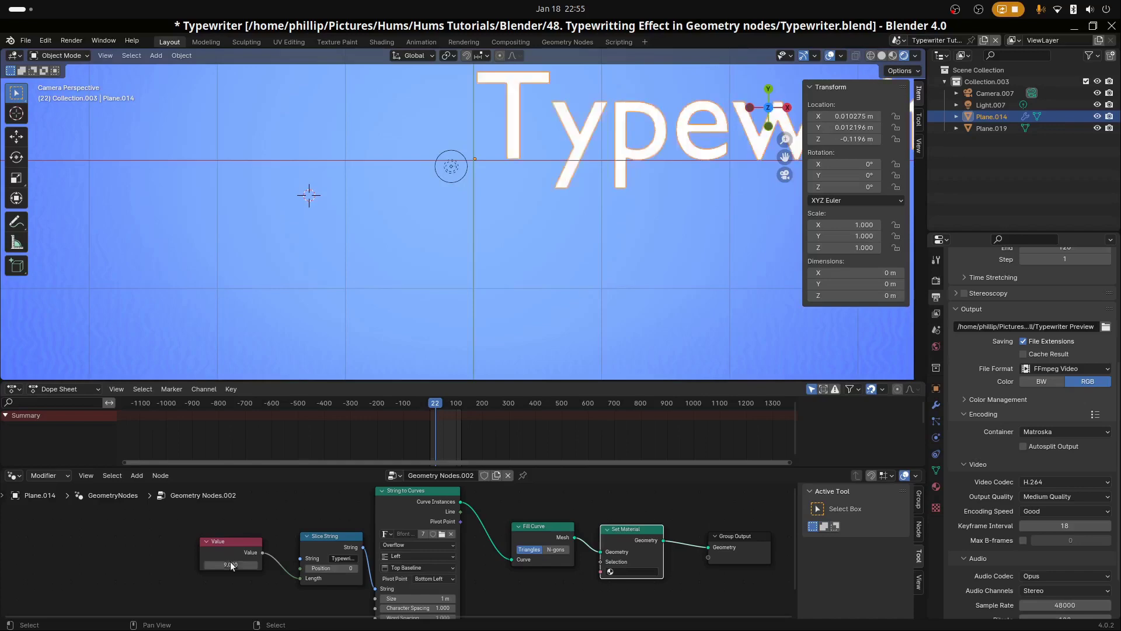
Set String to Curves Align X to Center.
{"action": "scroll", "coordinate": [353, 320], "scroll_direction": "down", "scroll_amount": 4}
{"action": "scroll", "coordinate": [396, 578], "scroll_direction": "up", "scroll_amount": 1}
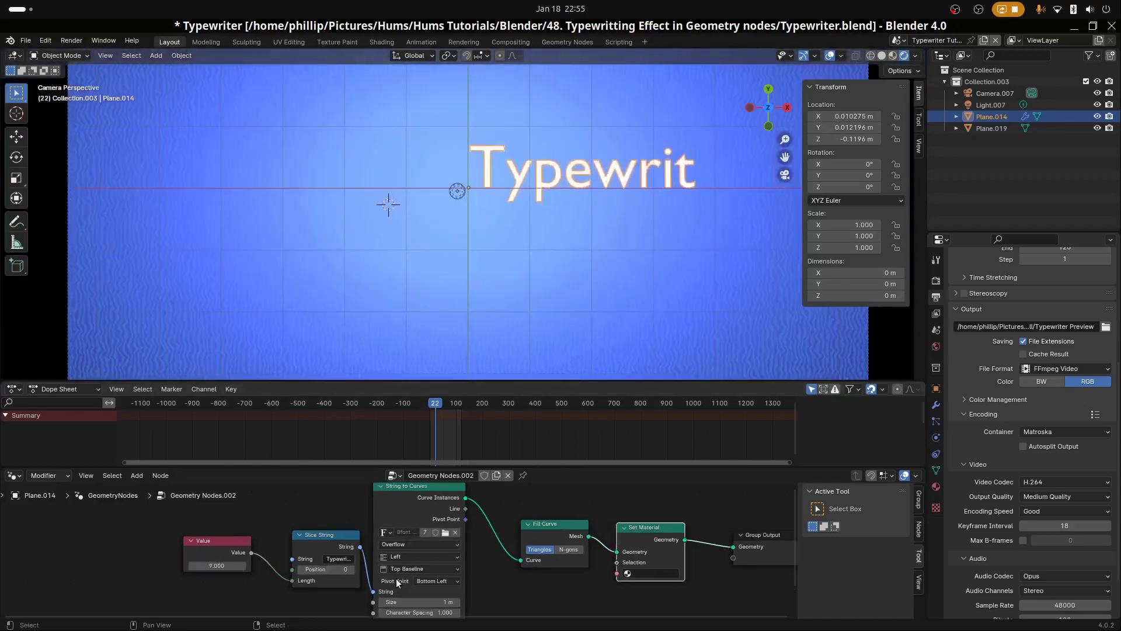
{"action": "left_click", "coordinate": [410, 558]}
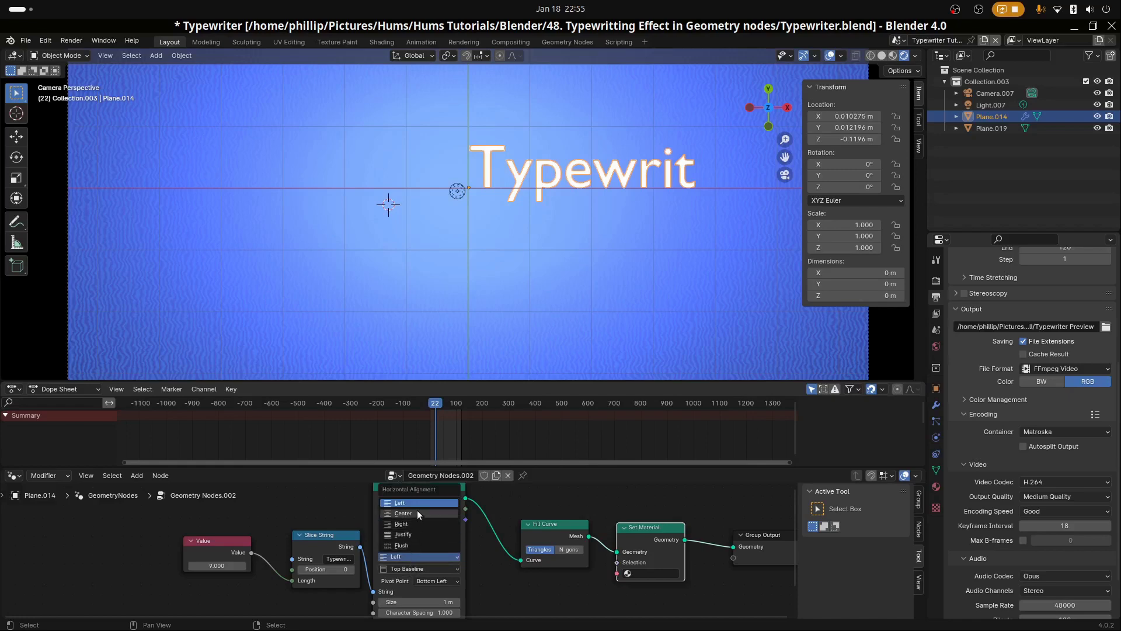
{"action": "left_click", "coordinate": [411, 544]}
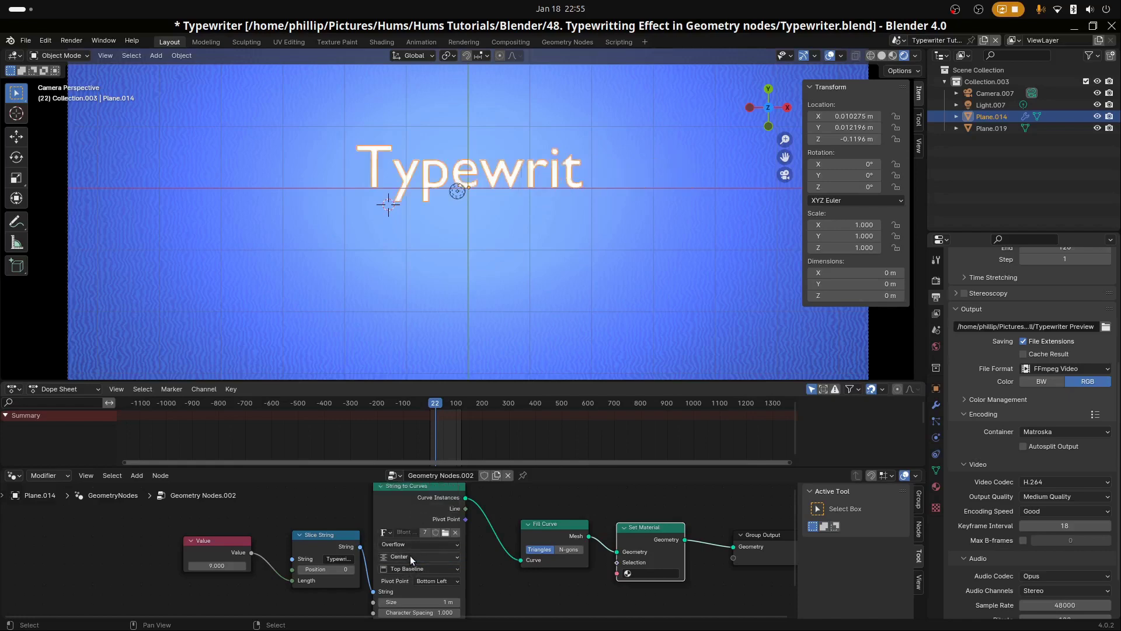
Load Courier Prime Bold.ttf from the project folder as the text font.
{"action": "left_click", "coordinate": [445, 532]}
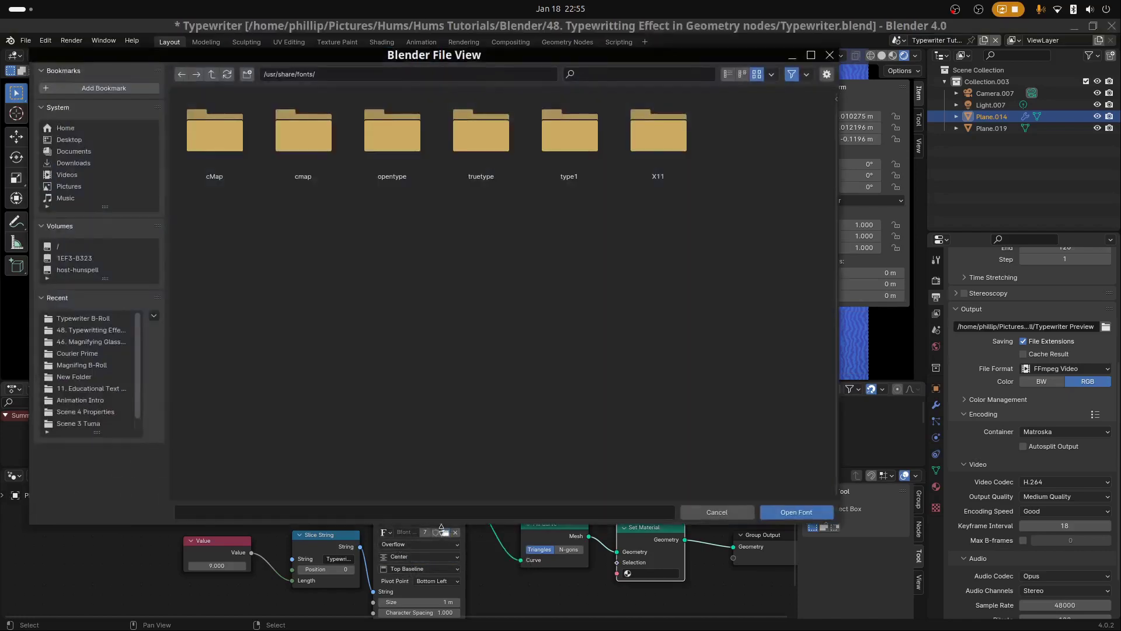
{"action": "left_click", "coordinate": [91, 318]}
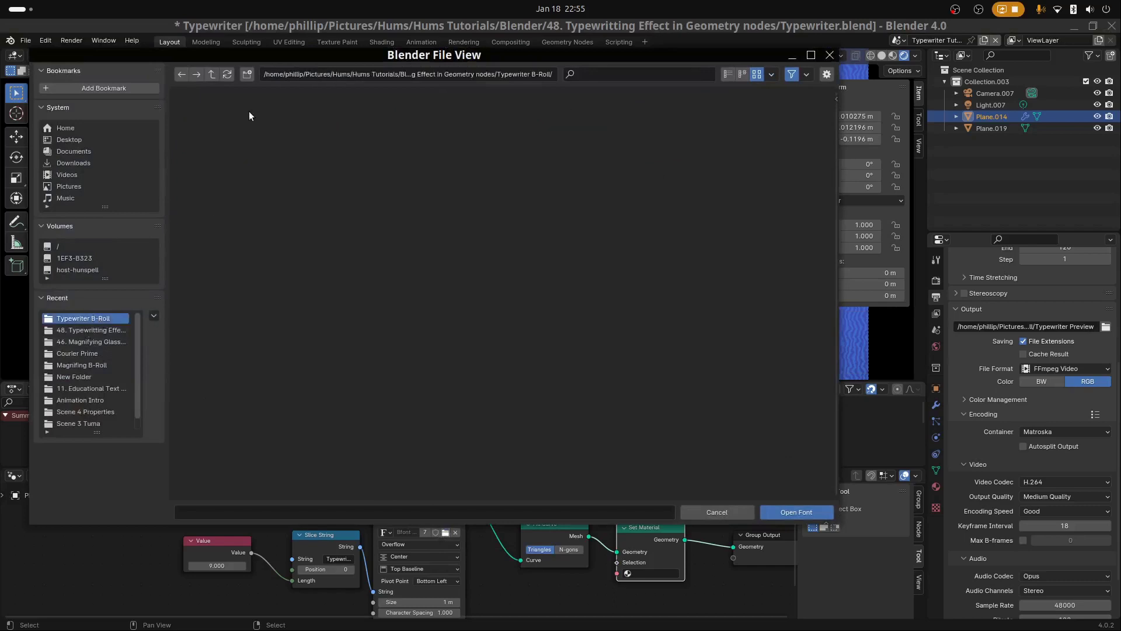
{"action": "left_click", "coordinate": [212, 74]}
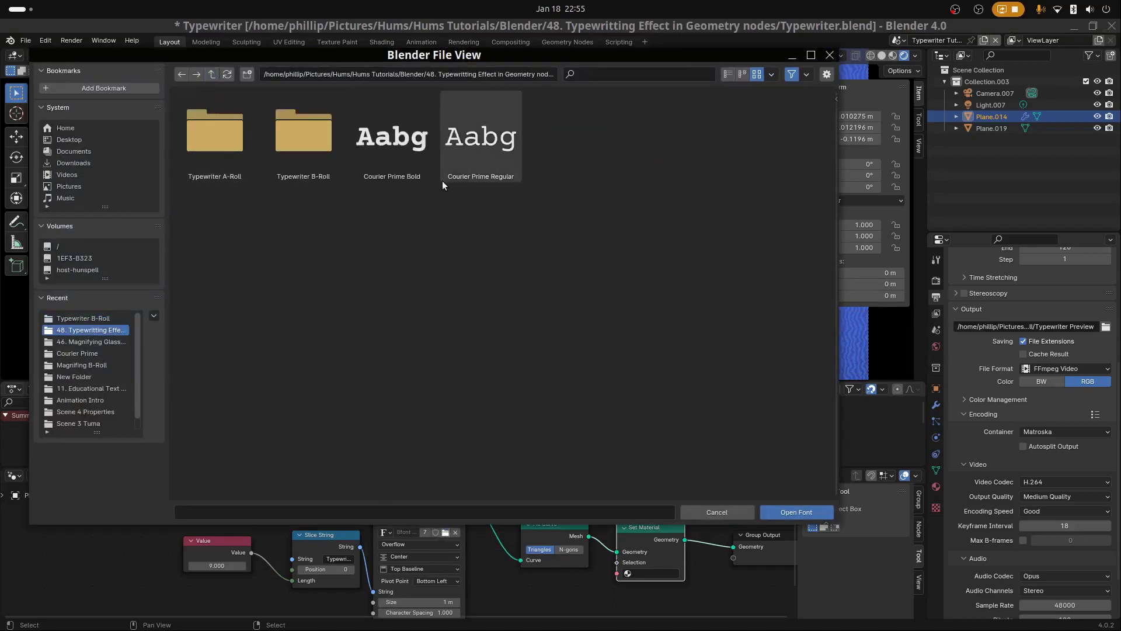
{"action": "left_click", "coordinate": [400, 145]}
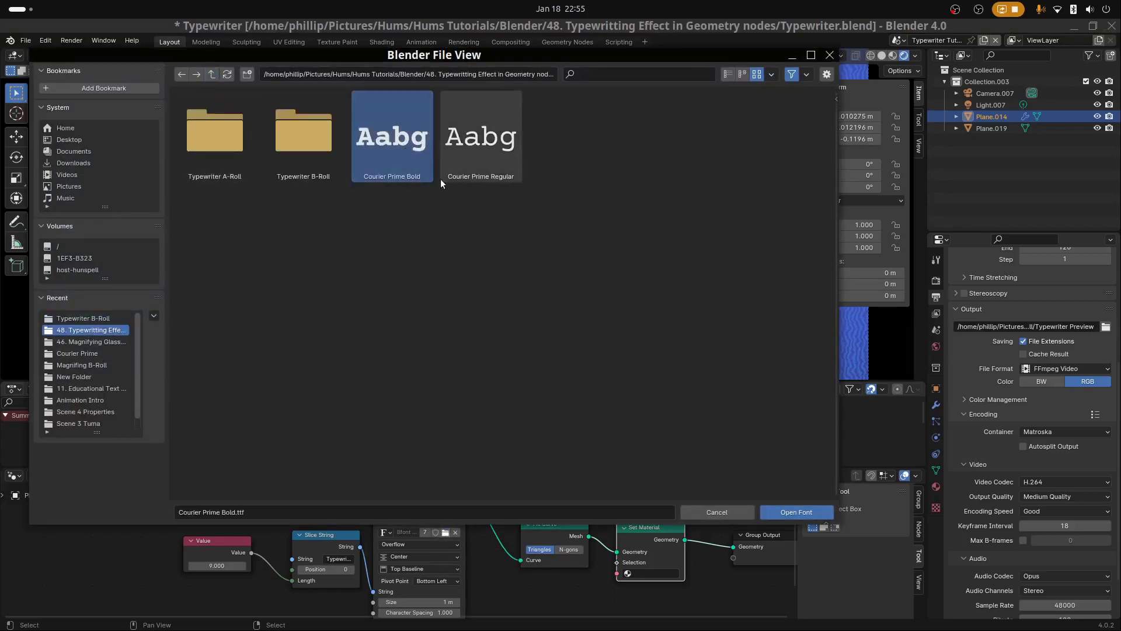
{"action": "left_click", "coordinate": [800, 512]}
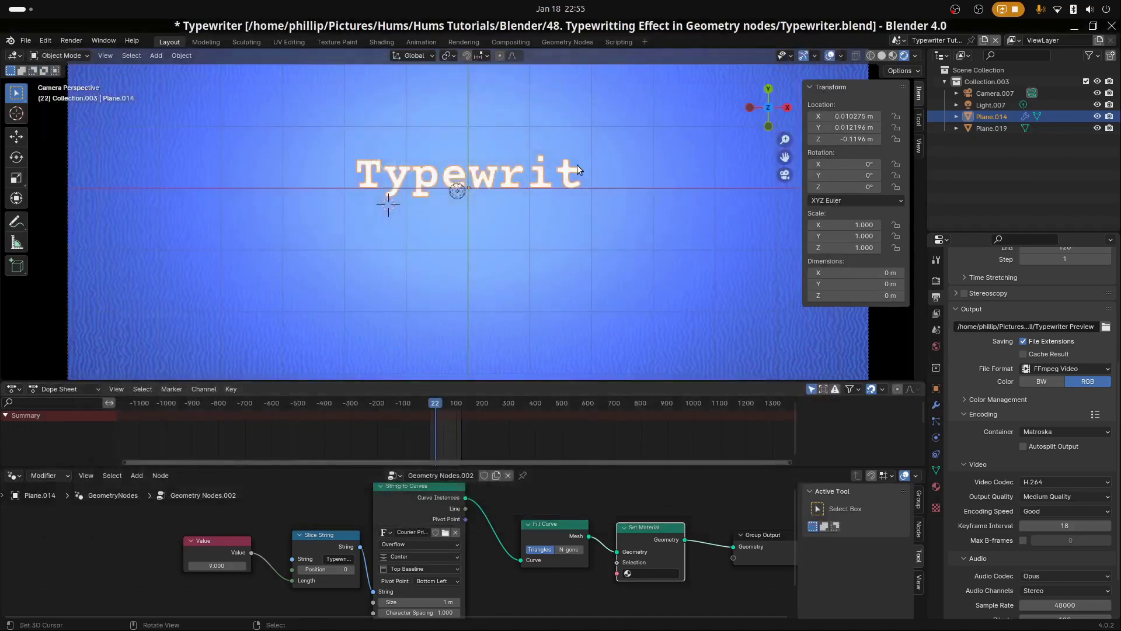
Move the text object slightly down along the Y axis.
{"action": "scroll", "coordinate": [576, 169], "scroll_direction": "up", "scroll_amount": 1}
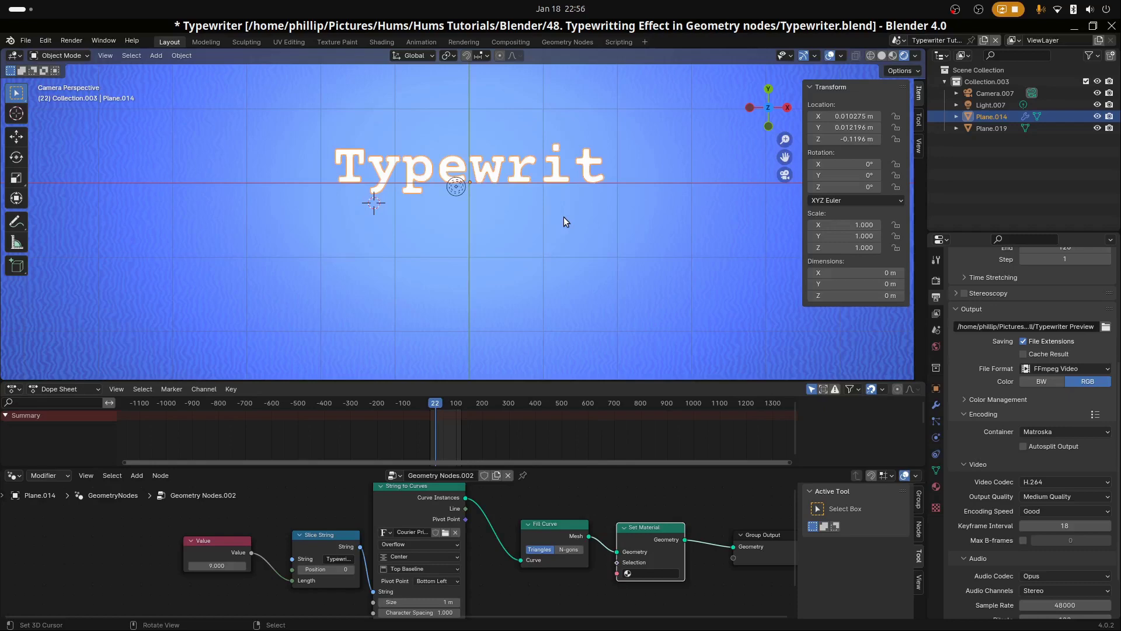
{"action": "key", "text": "g"}
{"action": "key", "text": "y"}
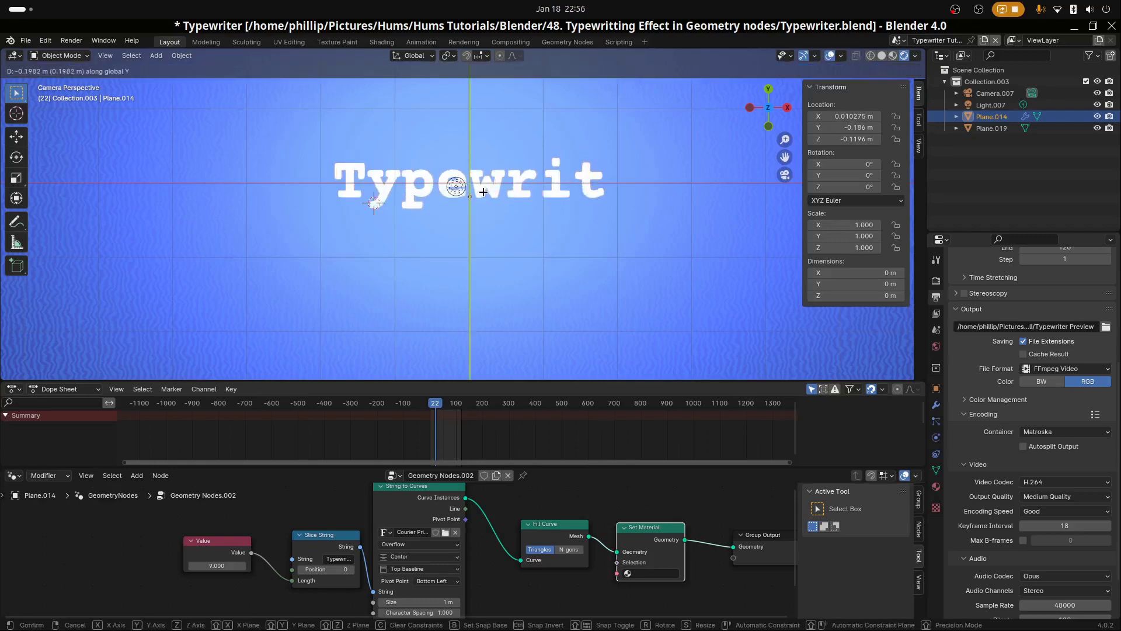
{"action": "left_click", "coordinate": [485, 193]}
Assign Material.001 to the text in the Set Material node.
{"action": "scroll", "coordinate": [479, 268], "scroll_direction": "down", "scroll_amount": 2}
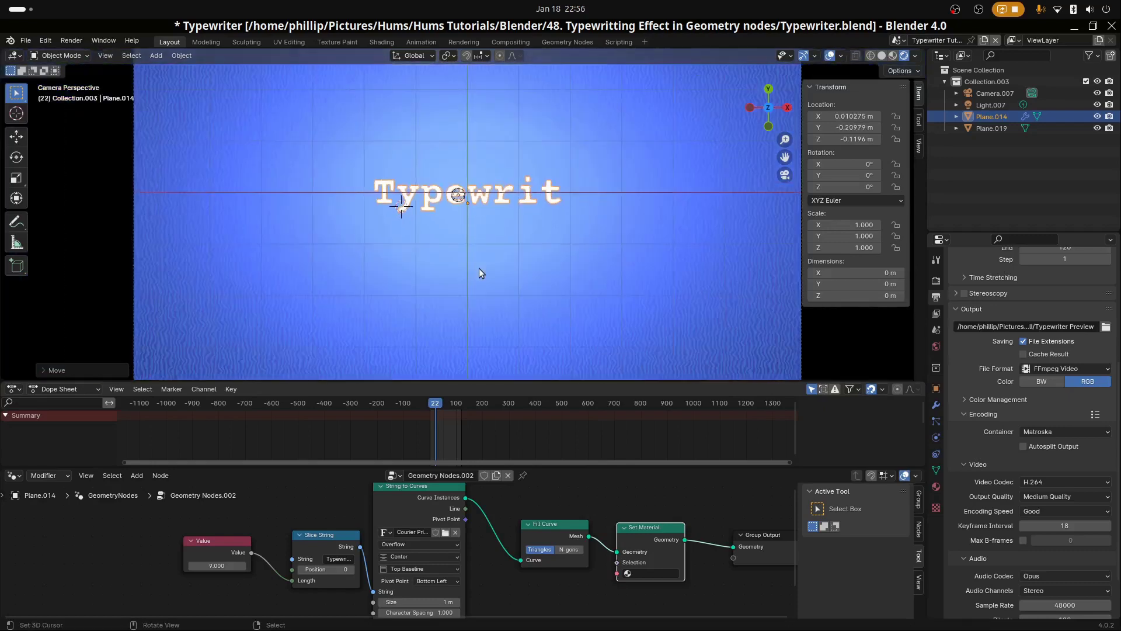
{"action": "scroll", "coordinate": [464, 542], "scroll_direction": "up", "scroll_amount": 3}
{"action": "middle_click_drag", "start_coordinate": [521, 558], "coordinate": [250, 542]}
{"action": "left_click", "coordinate": [456, 568]}
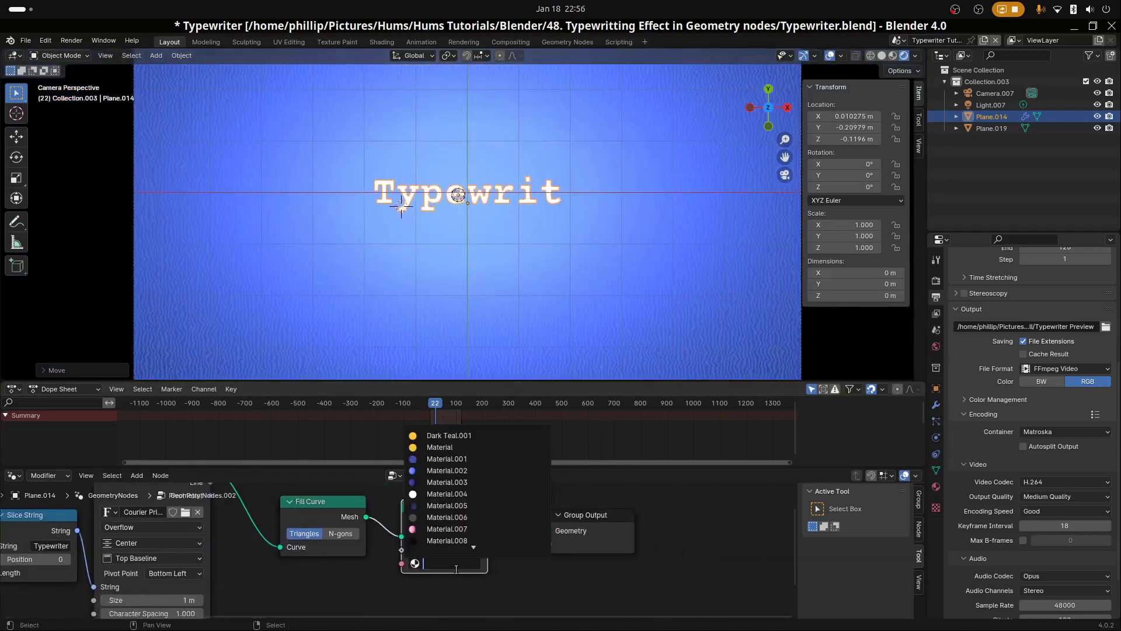
{"action": "left_click", "coordinate": [477, 460]}
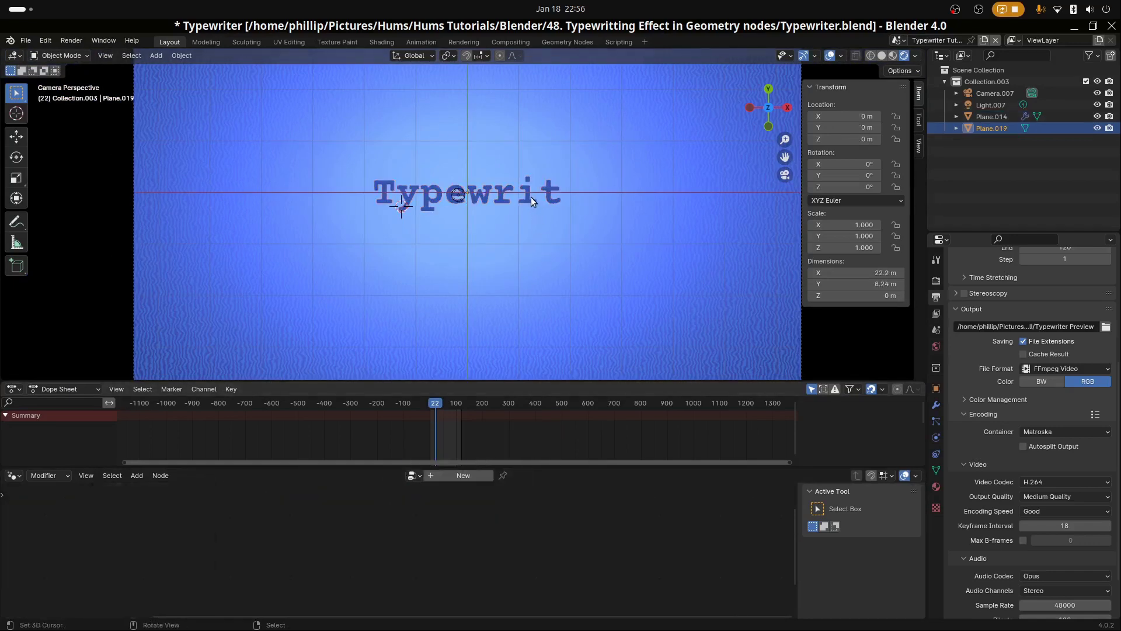
Scale the text object Plane.014 up to 1.457.
{"action": "key", "text": "s"}
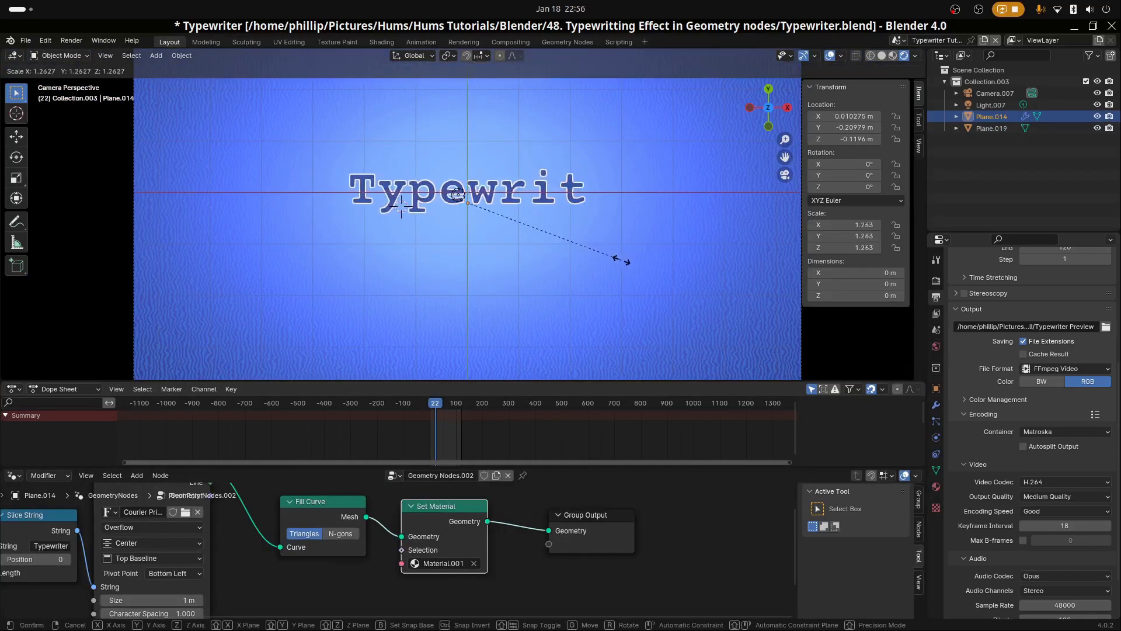
{"action": "left_click", "coordinate": [640, 268]}
{"action": "key", "text": "super"}
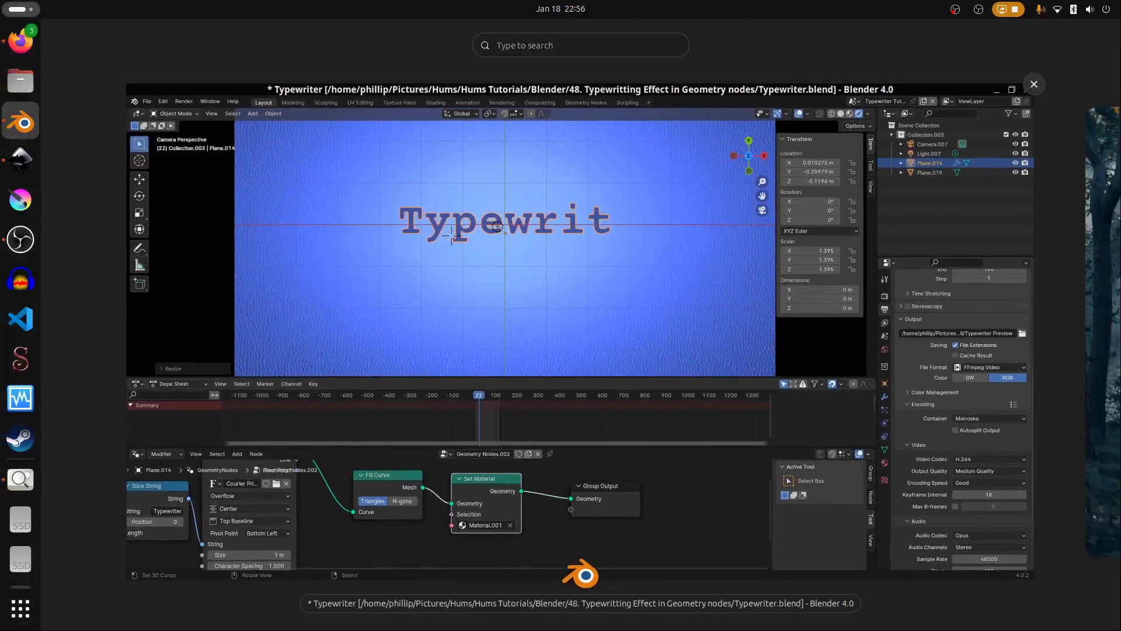
{"action": "key", "text": "super"}
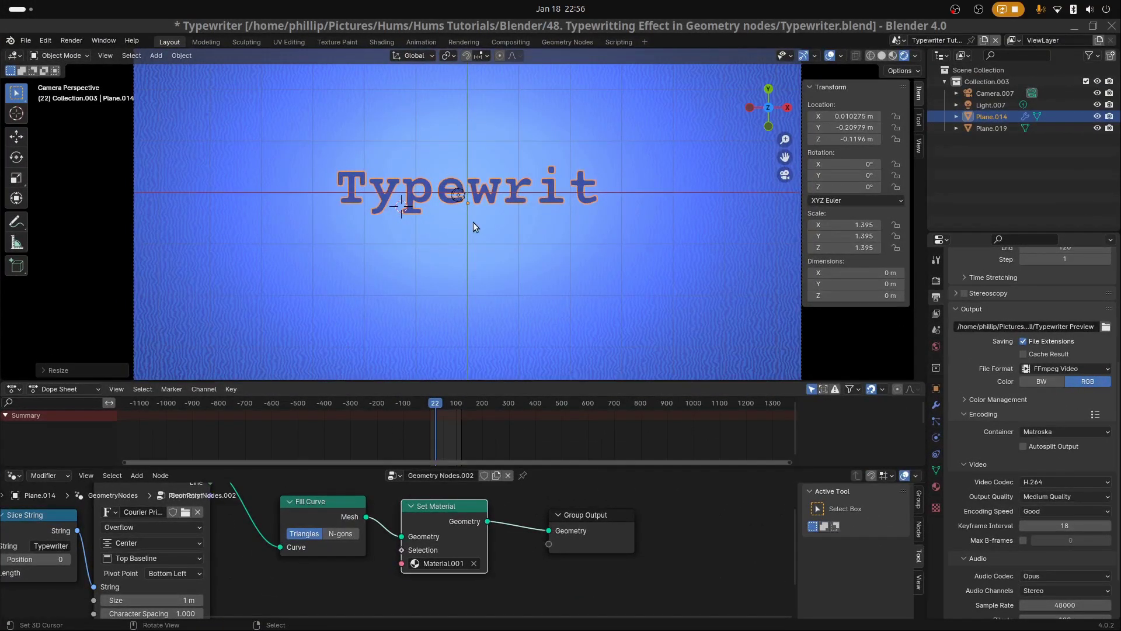
{"action": "scroll", "coordinate": [473, 222], "scroll_direction": "up", "scroll_amount": 1}
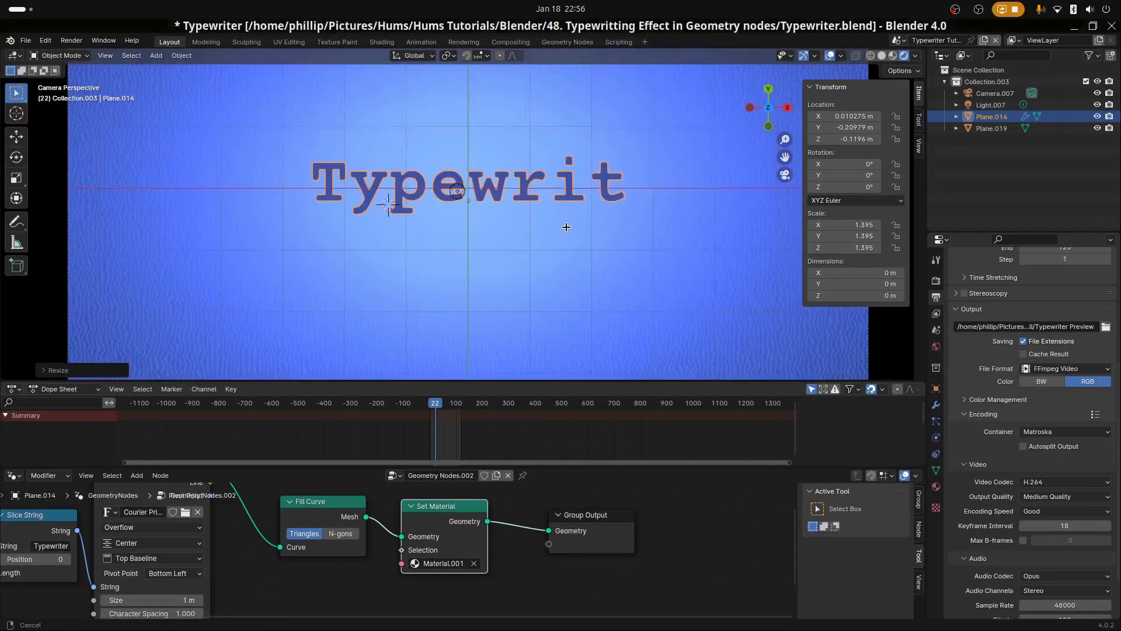
{"action": "scroll", "coordinate": [528, 251], "scroll_direction": "down", "scroll_amount": 1}
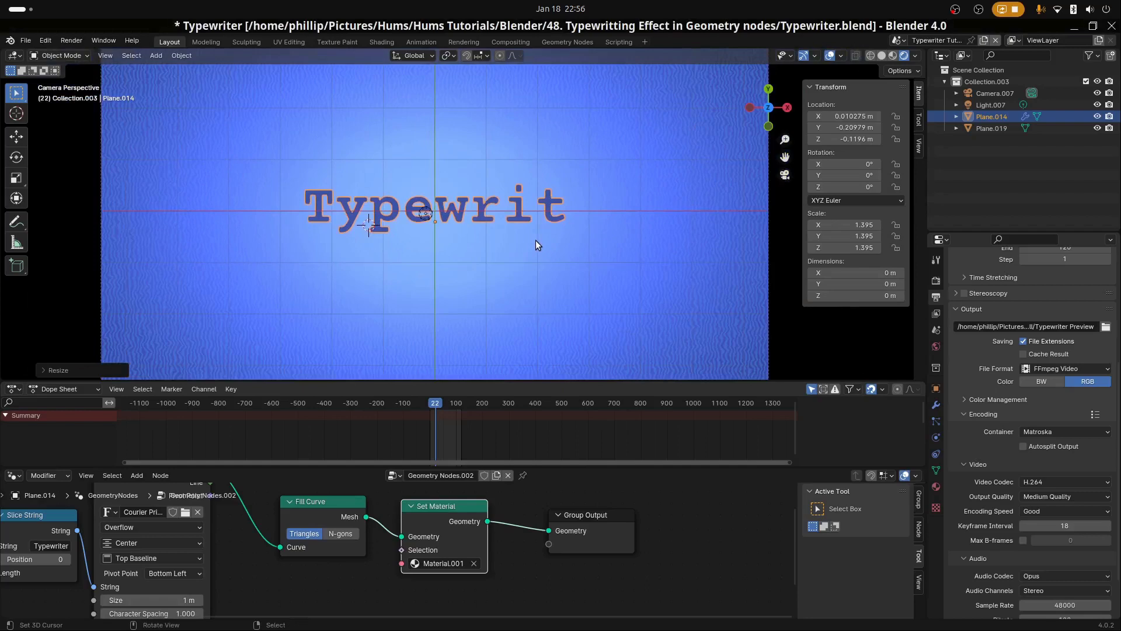
{"action": "key", "text": "s"}
{"action": "left_click", "coordinate": [521, 285]}
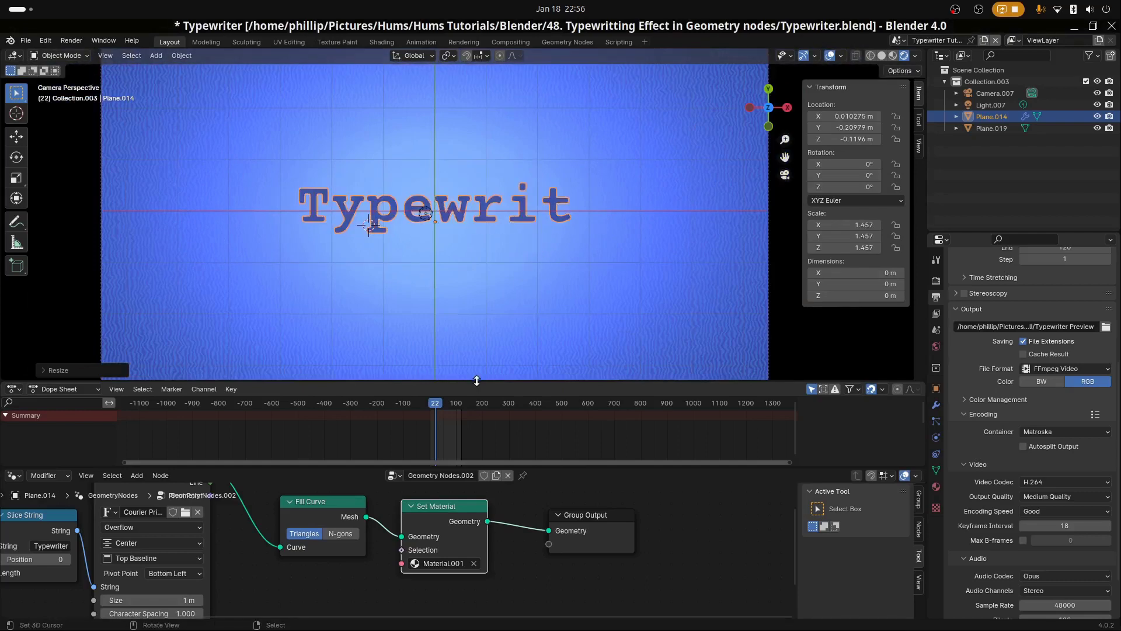
Enlarge the node editor and frame the whole text node tree.
{"action": "left_click_drag", "start_coordinate": [475, 383], "coordinate": [474, 331]}
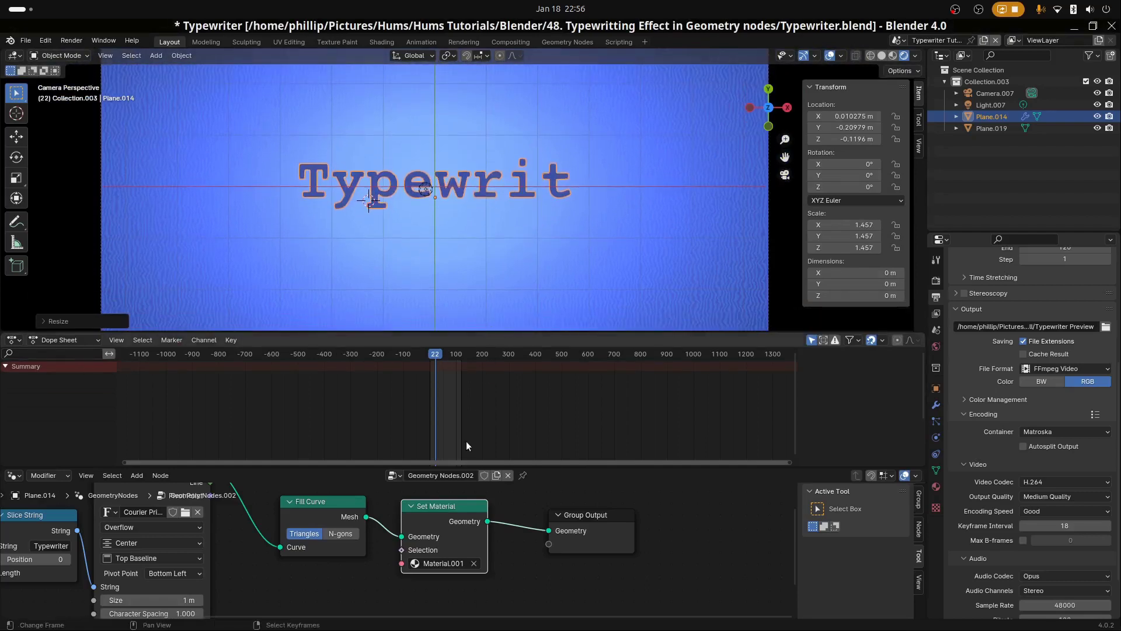
{"action": "left_click_drag", "start_coordinate": [464, 463], "coordinate": [464, 407]}
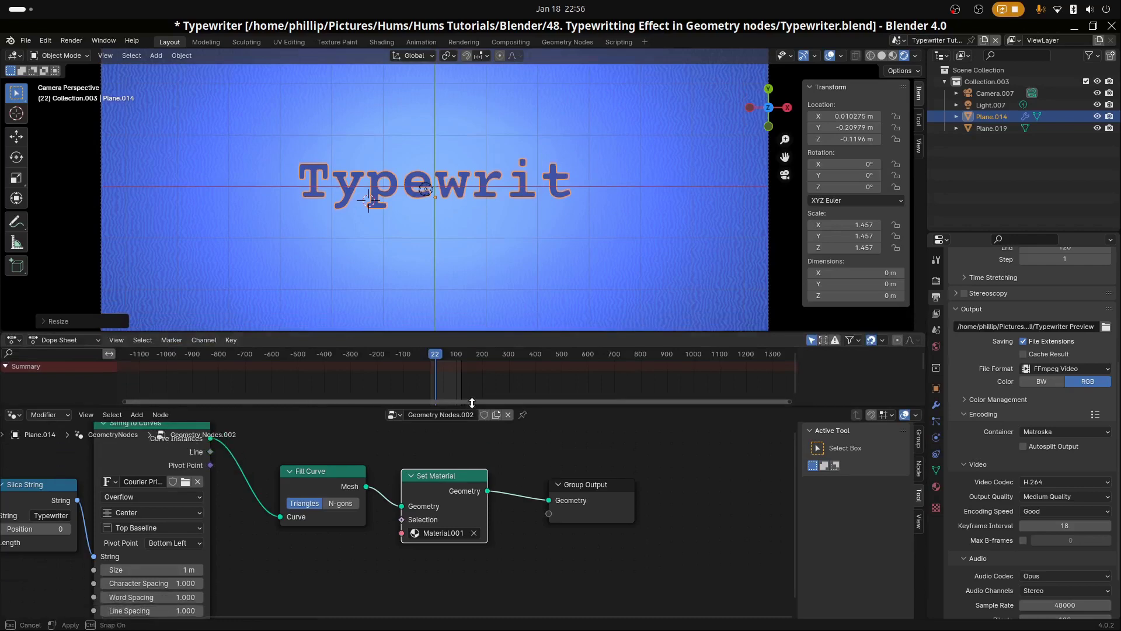
{"action": "middle_click_drag", "start_coordinate": [405, 487], "coordinate": [561, 487]}
{"action": "scroll", "coordinate": [558, 487], "scroll_direction": "down", "scroll_amount": 10}
{"action": "middle_click_drag", "start_coordinate": [370, 525], "coordinate": [394, 514], "text": "shift"}
{"action": "scroll", "coordinate": [398, 483], "scroll_direction": "up", "scroll_amount": 3}
{"action": "scroll", "coordinate": [390, 512], "scroll_direction": "up", "scroll_amount": 3}
{"action": "scroll", "coordinate": [394, 514], "scroll_direction": "down", "scroll_amount": 3}
Duplicate the Value, Slice String, String to Curves, Fill Curve and Set Material chain below the originals.
{"action": "left_click", "coordinate": [391, 469]}
{"action": "left_click", "coordinate": [318, 504], "text": "shift"}
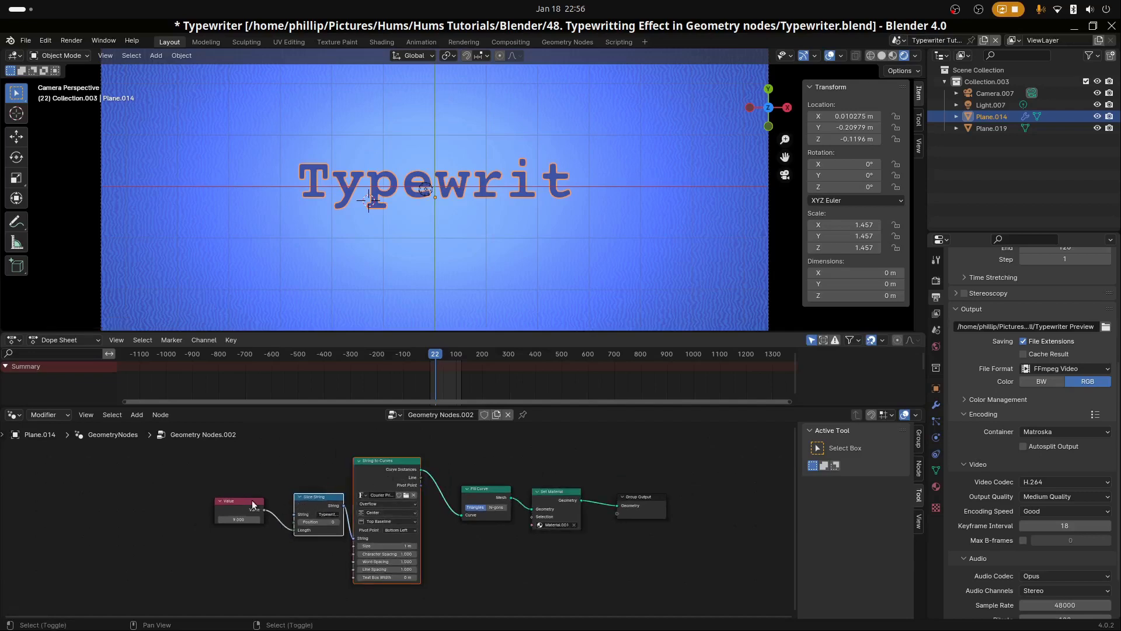
{"action": "left_click", "coordinate": [251, 500], "text": "shift"}
{"action": "left_click", "coordinate": [473, 497], "text": "shift"}
{"action": "left_click", "coordinate": [546, 492], "text": "shift"}
{"action": "left_click", "coordinate": [548, 491], "text": "shift"}
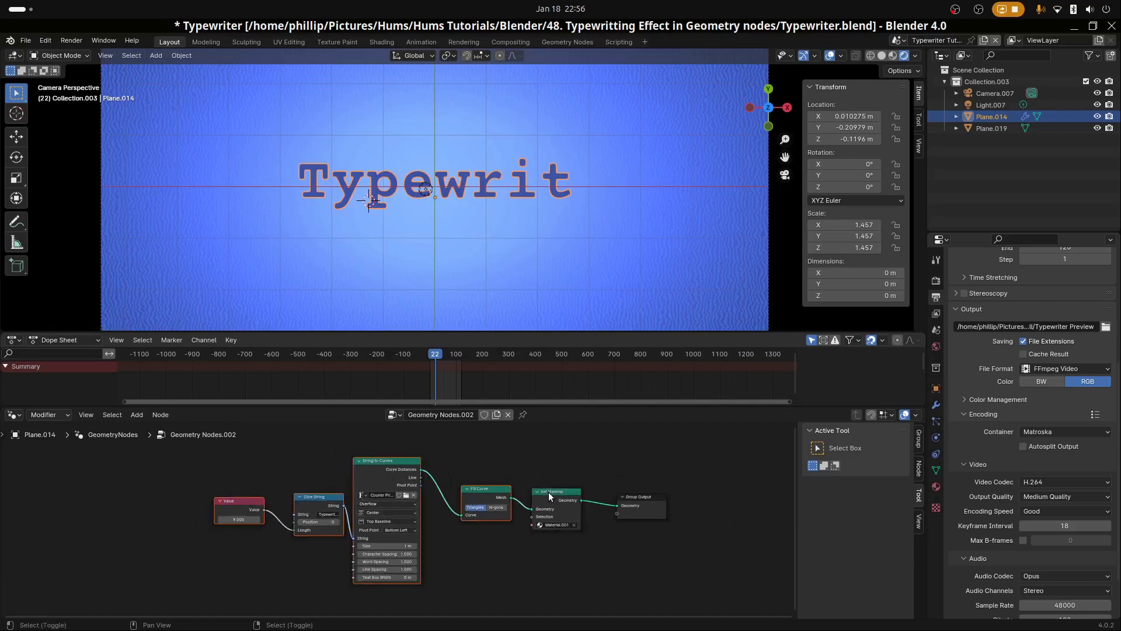
{"action": "middle_click_drag", "start_coordinate": [485, 500], "coordinate": [432, 469], "text": "shift"}
{"action": "left_click", "coordinate": [486, 487], "text": "shift"}
{"action": "key", "text": "g"}
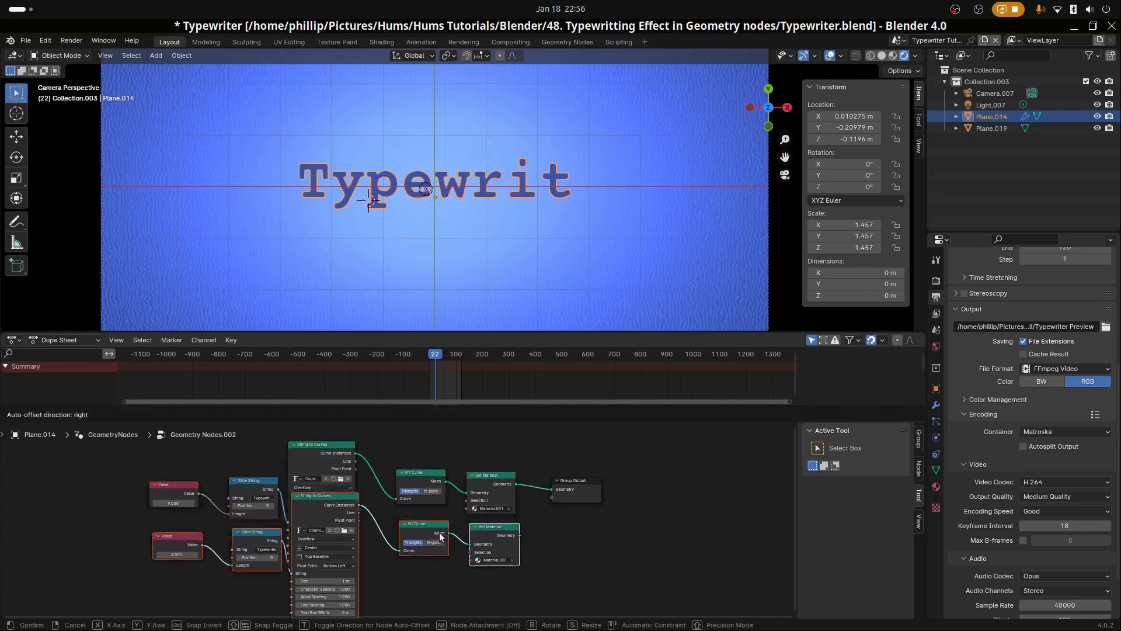
{"action": "left_click", "coordinate": [440, 543]}
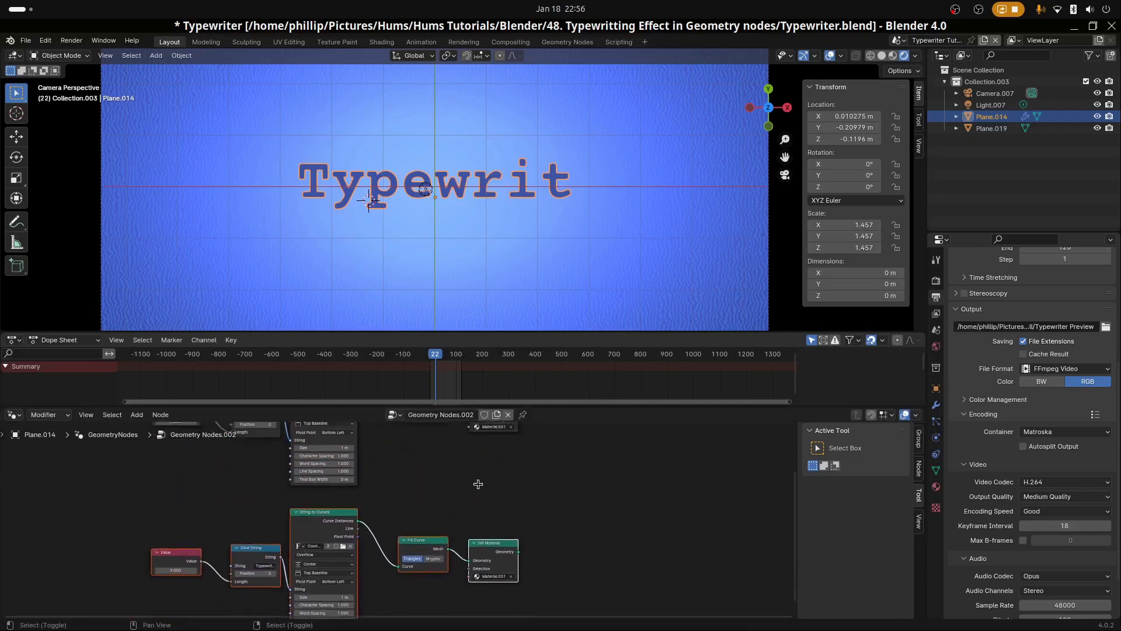
{"action": "middle_click_drag", "start_coordinate": [476, 476], "coordinate": [488, 496]}
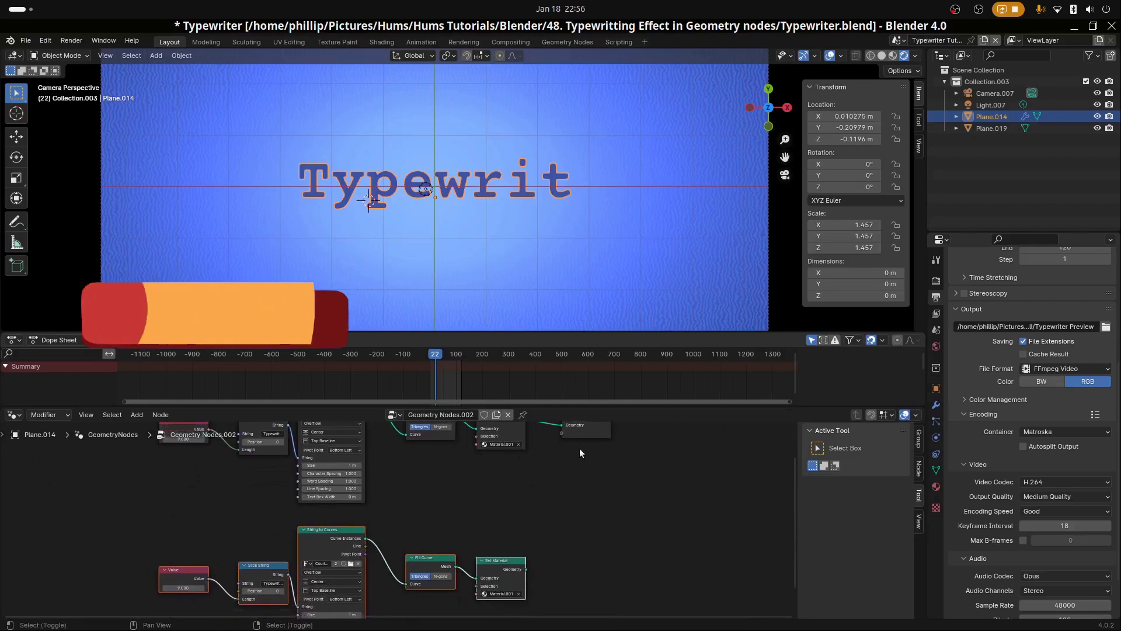
Insert a Join Geometry node before Group Output and connect the copied Set Material into it.
{"action": "middle_click_drag", "start_coordinate": [579, 453], "coordinate": [501, 506]}
{"action": "left_click", "coordinate": [508, 469]}
{"action": "left_click_drag", "start_coordinate": [509, 472], "coordinate": [615, 516]}
{"action": "key", "text": "shift+a"}
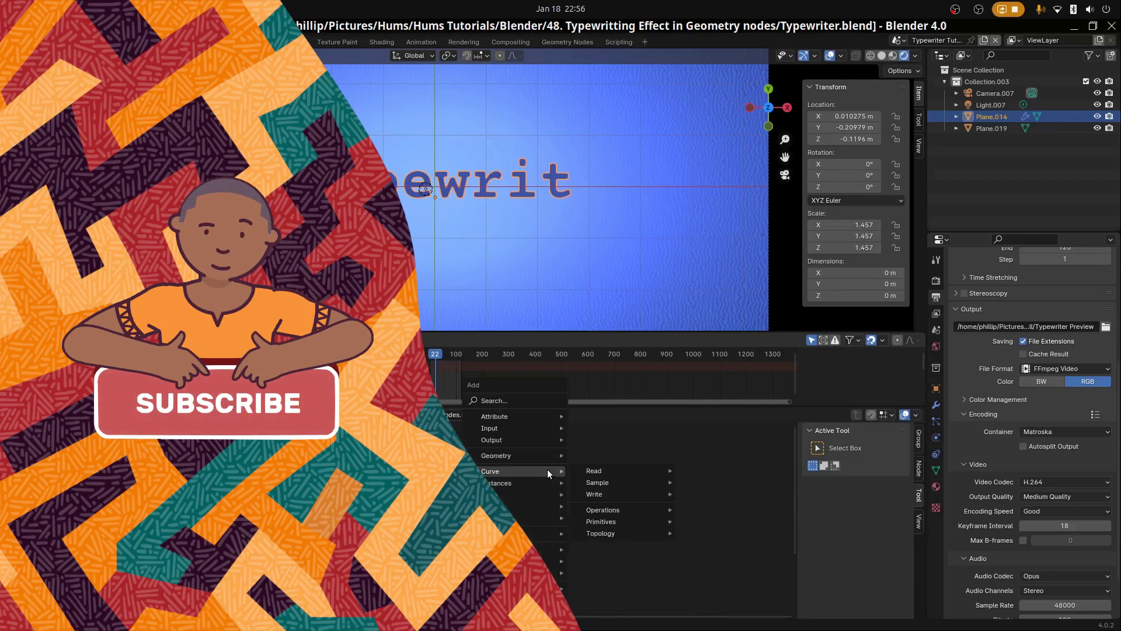
{"action": "left_click", "coordinate": [522, 398]}
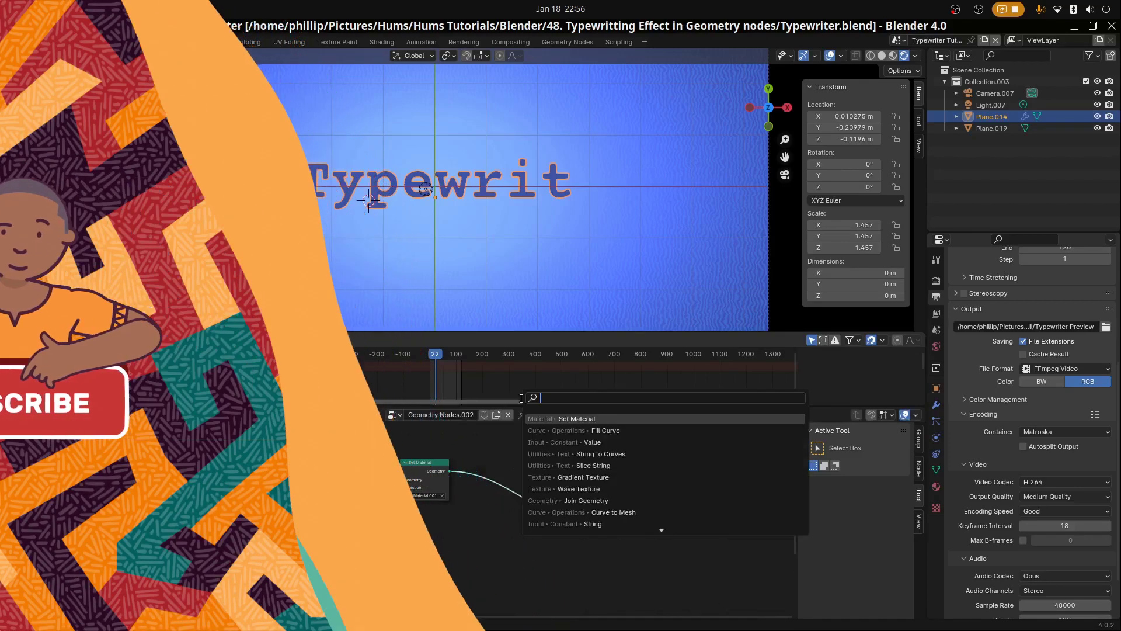
{"action": "type", "text": "join geo"}
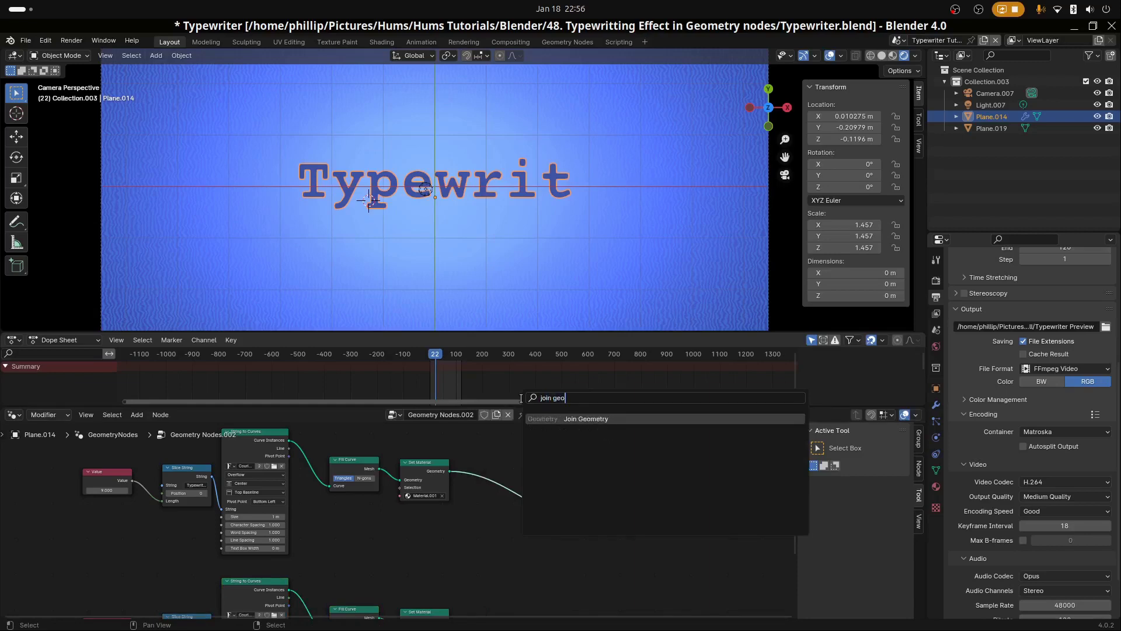
{"action": "key", "text": "Return"}
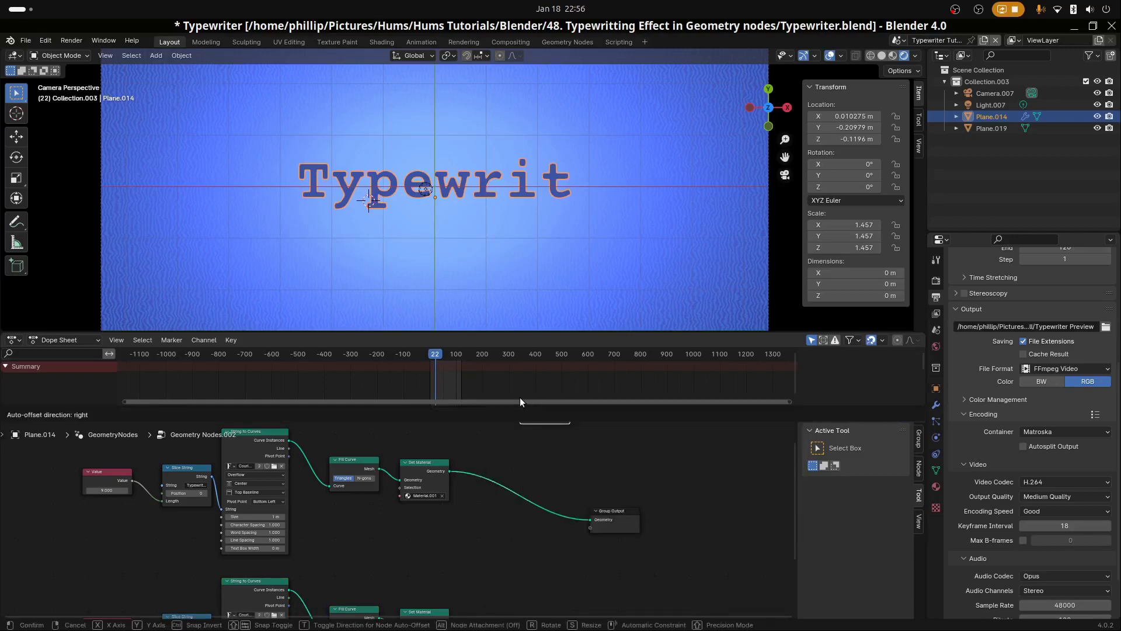
{"action": "left_click", "coordinate": [513, 495]}
{"action": "middle_click_drag", "start_coordinate": [480, 526], "coordinate": [474, 595]}
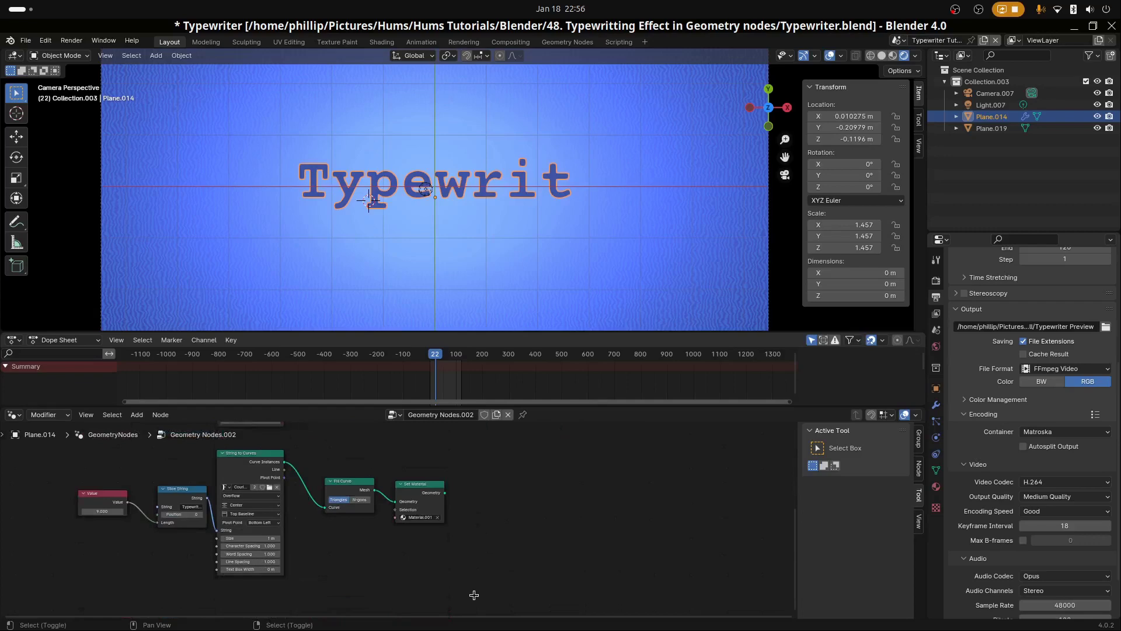
{"action": "scroll", "coordinate": [466, 487], "scroll_direction": "up", "scroll_amount": 3}
{"action": "left_click_drag", "start_coordinate": [438, 576], "coordinate": [501, 474]}
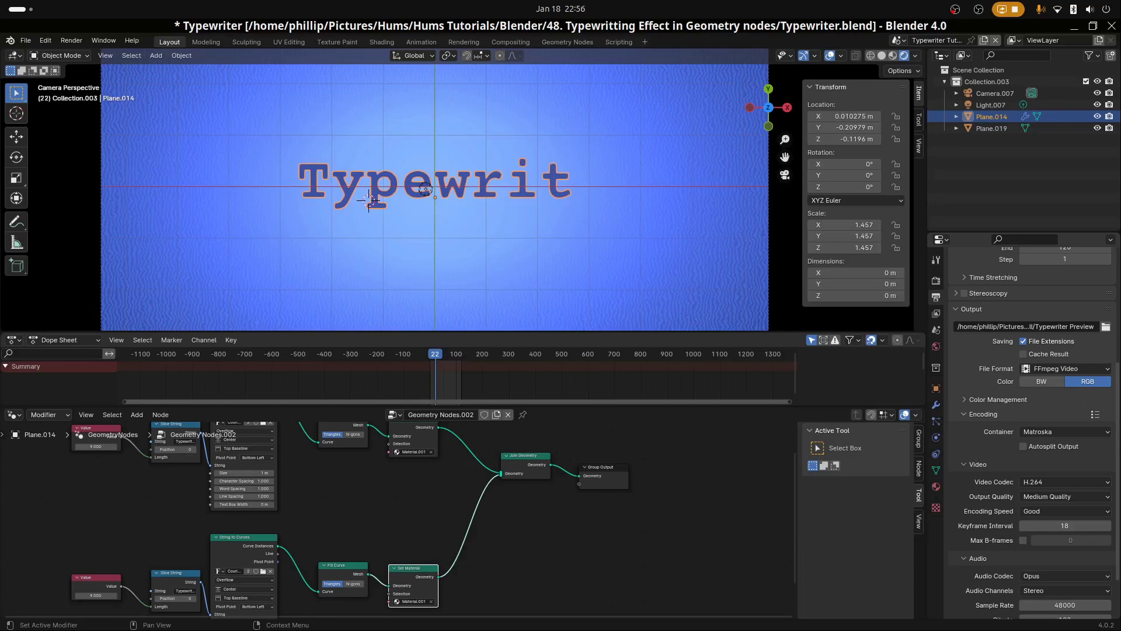
Change the lower Slice String text to 'Geometry Nodes' and save Typewriter.blend.
{"action": "key", "text": "super"}
{"action": "key", "text": "super"}
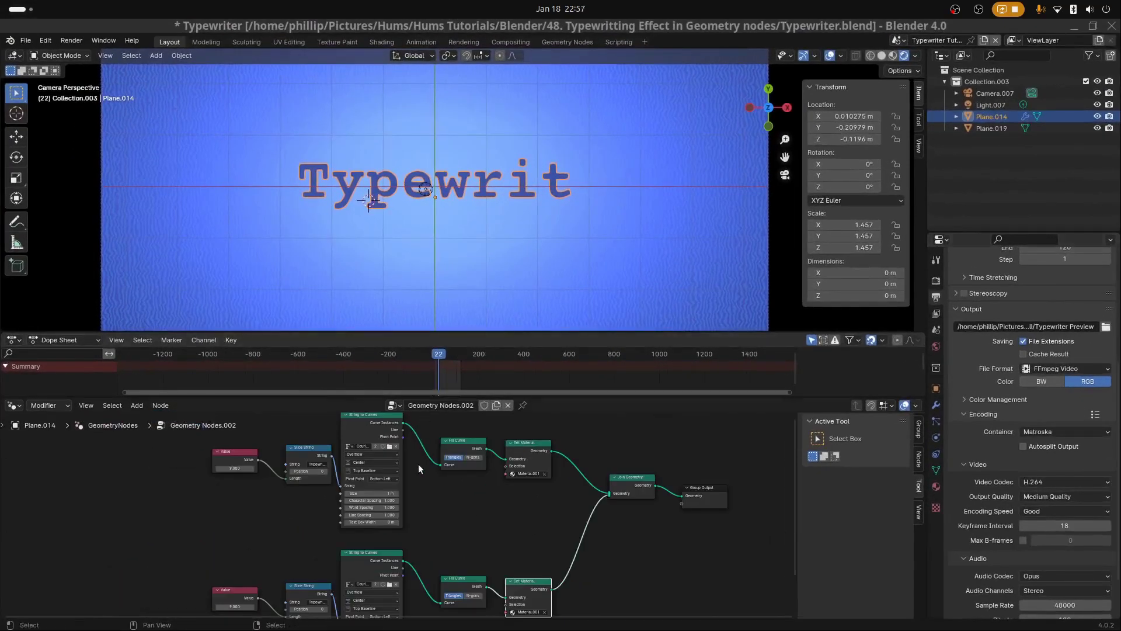
{"action": "middle_click_drag", "start_coordinate": [303, 558], "coordinate": [294, 496]}
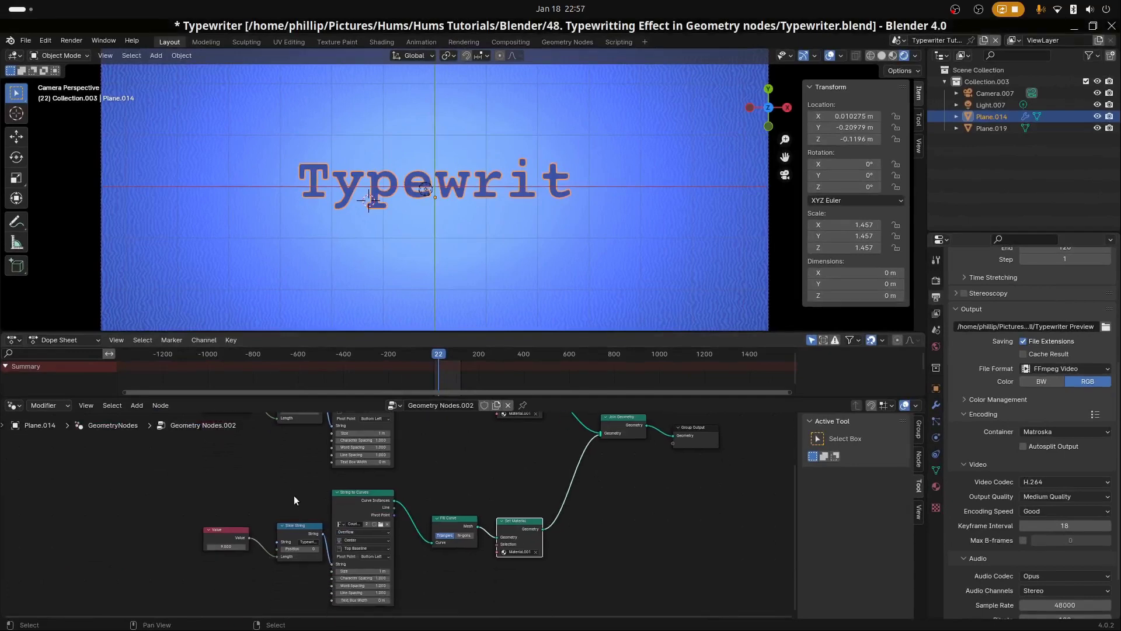
{"action": "left_click", "coordinate": [316, 545]}
{"action": "key", "text": "Left"}
{"action": "type", "text": "Ge"}
{"action": "key", "text": "Return"}
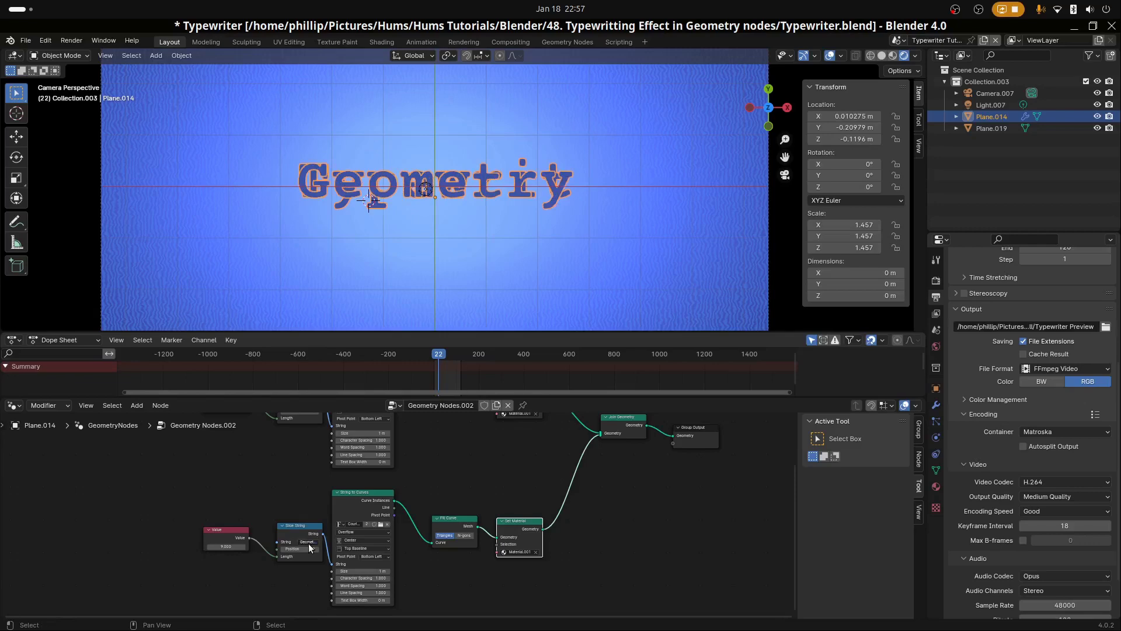
{"action": "key", "text": "ctrl+s"}
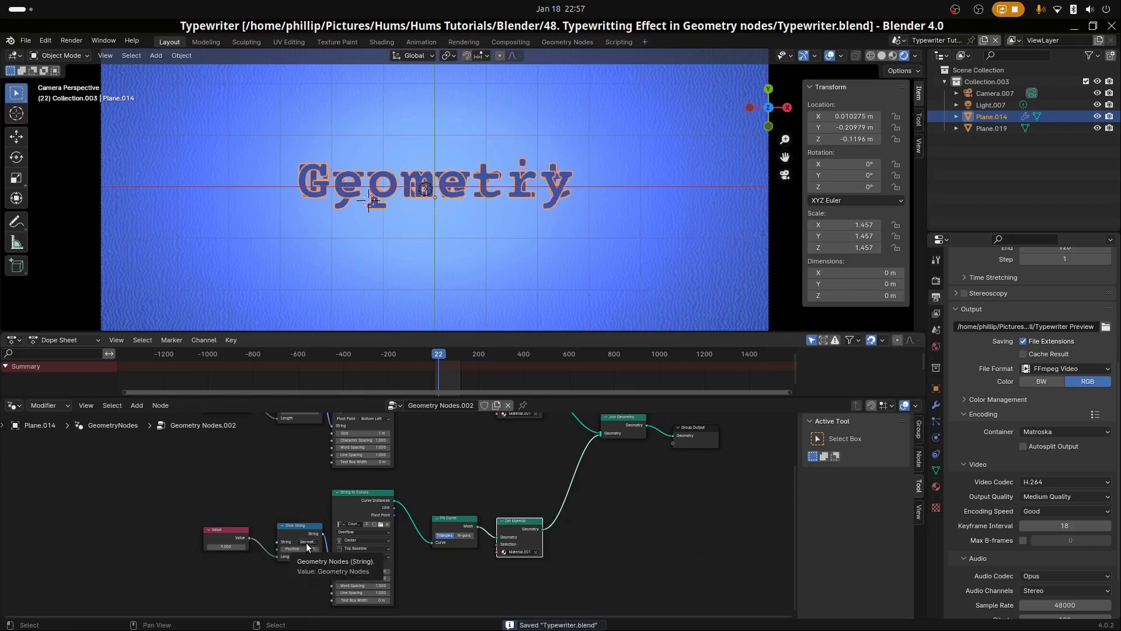
Maximize the node editor, center both node chains and preview typing with the upper Value.
{"action": "key", "text": "ctrl+space"}
{"action": "scroll", "coordinate": [306, 546], "scroll_direction": "up", "scroll_amount": 5}
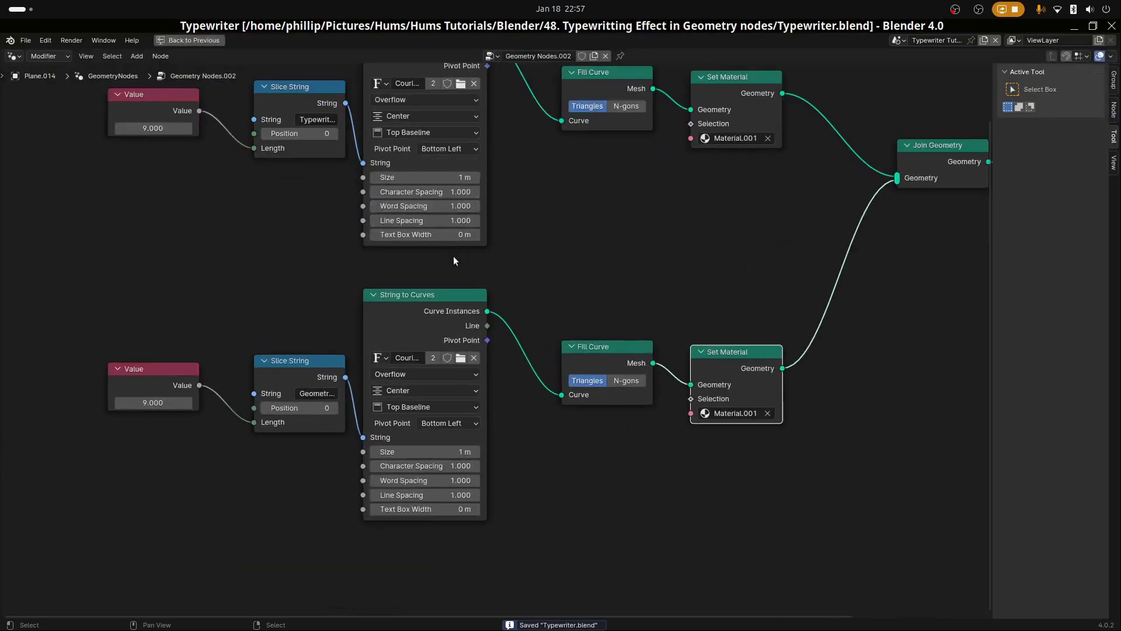
{"action": "middle_click_drag", "start_coordinate": [470, 304], "coordinate": [357, 352]}
{"action": "scroll", "coordinate": [351, 344], "scroll_direction": "down", "scroll_amount": 1}
{"action": "scroll", "coordinate": [315, 325], "scroll_direction": "up", "scroll_amount": 1}
{"action": "middle_click_drag", "start_coordinate": [143, 348], "coordinate": [235, 363]}
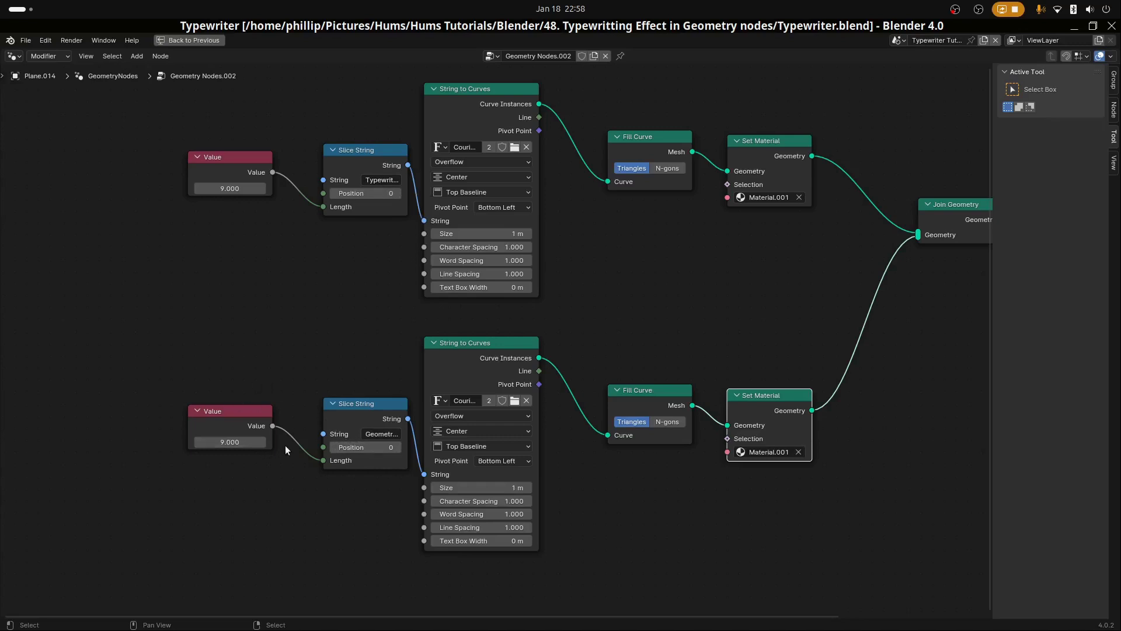
{"action": "mouse_move", "coordinate": [233, 188]}
{"action": "left_mouse_down"}
{"action": "mouse_move", "coordinate": [210, 188]}
{"action": "mouse_move", "coordinate": [222, 188]}
{"action": "left_mouse_up"}
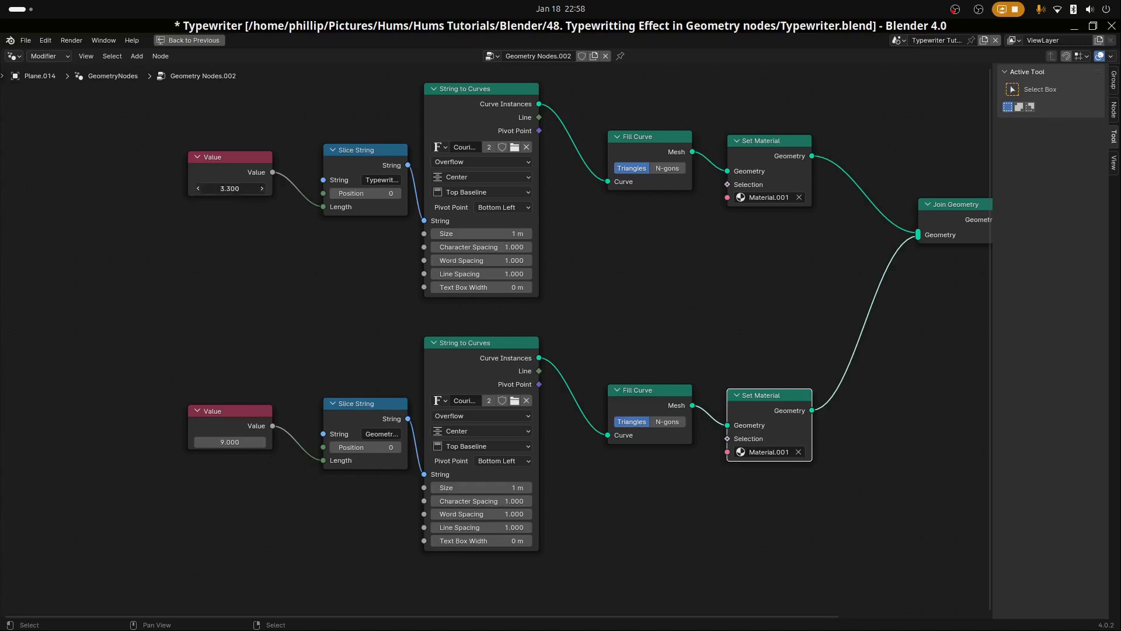
Set the upper and lower Value nodes both to 0.
{"action": "left_click", "coordinate": [237, 193]}
{"action": "type", "text": "0"}
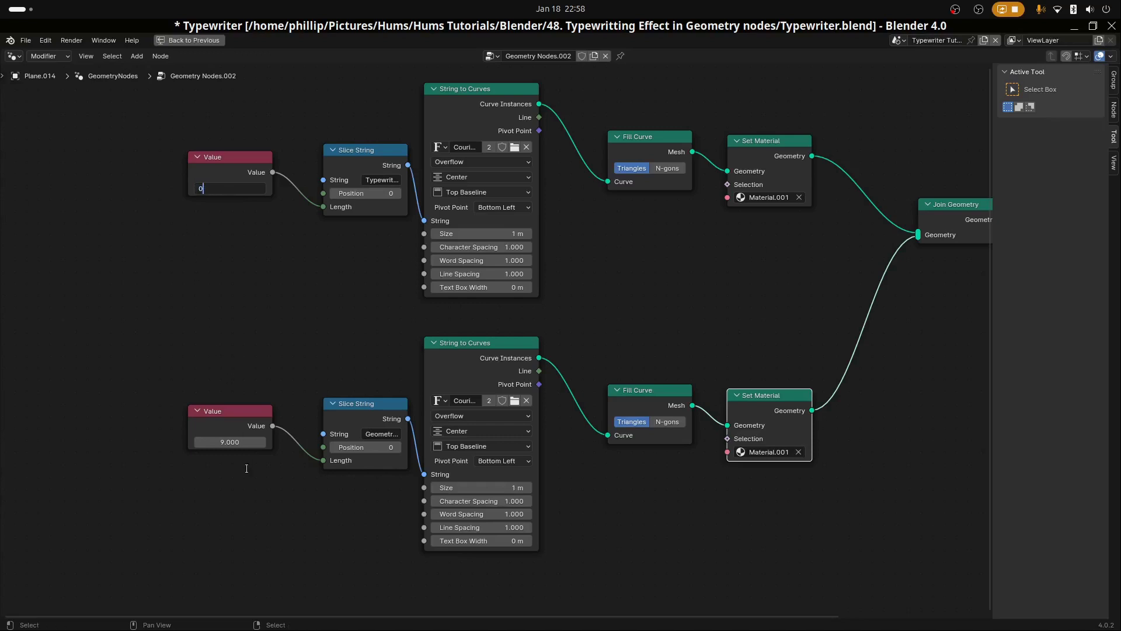
{"action": "key", "text": "Return"}
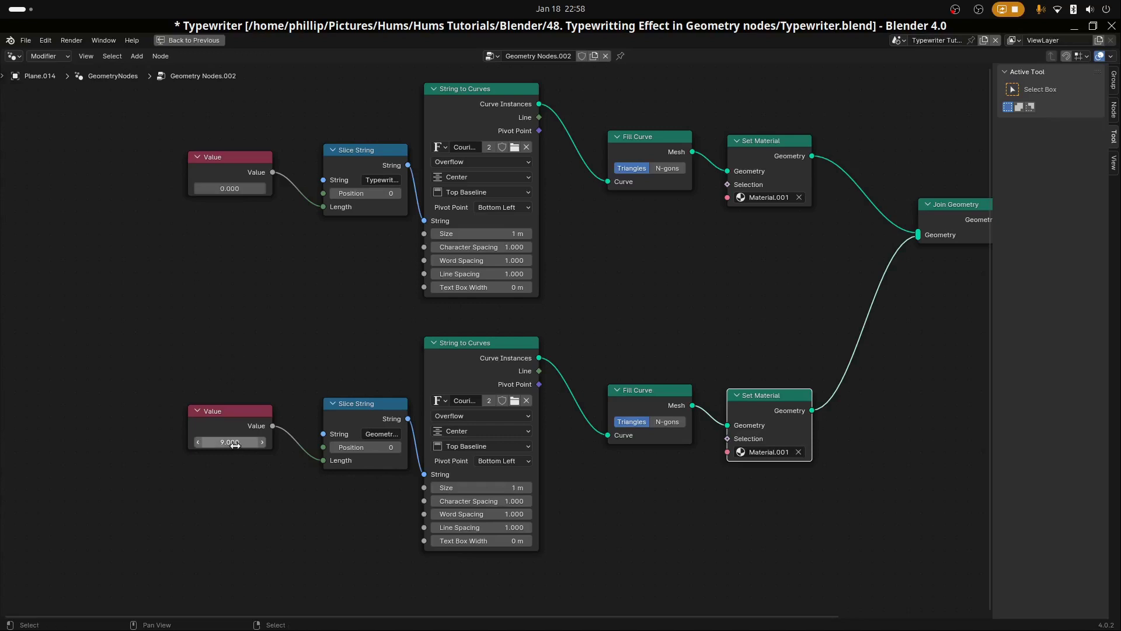
{"action": "left_click", "coordinate": [236, 446]}
{"action": "type", "text": "0"}
{"action": "key", "text": "Return"}
Copy the upper Value as a new driver and paste it onto the lower Value.
{"action": "right_click", "coordinate": [245, 188]}
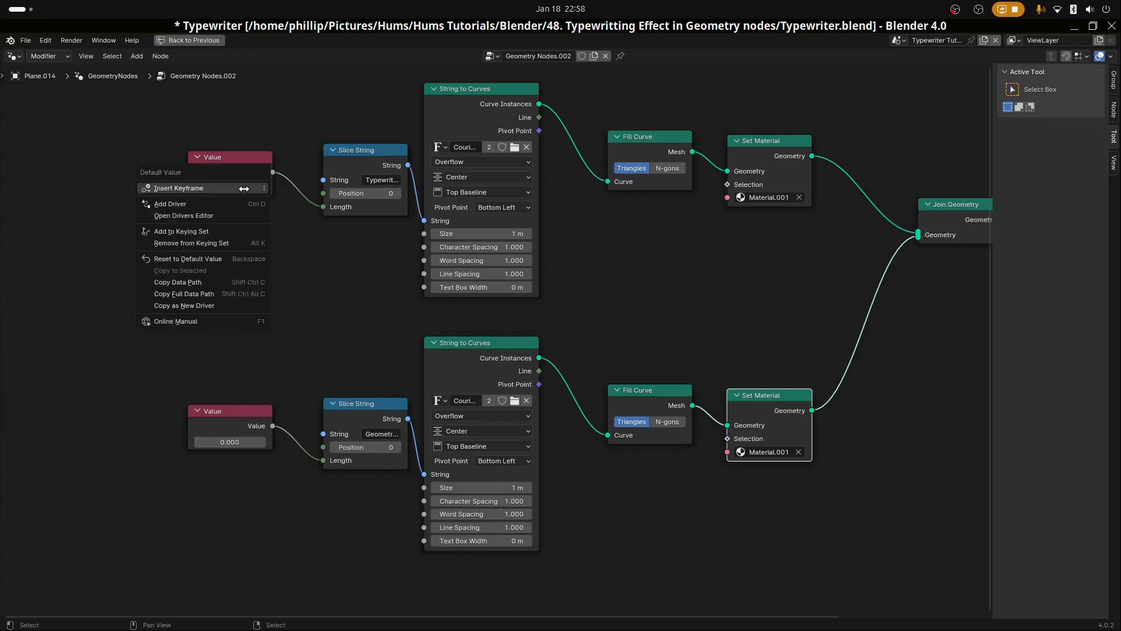
{"action": "left_click", "coordinate": [197, 303]}
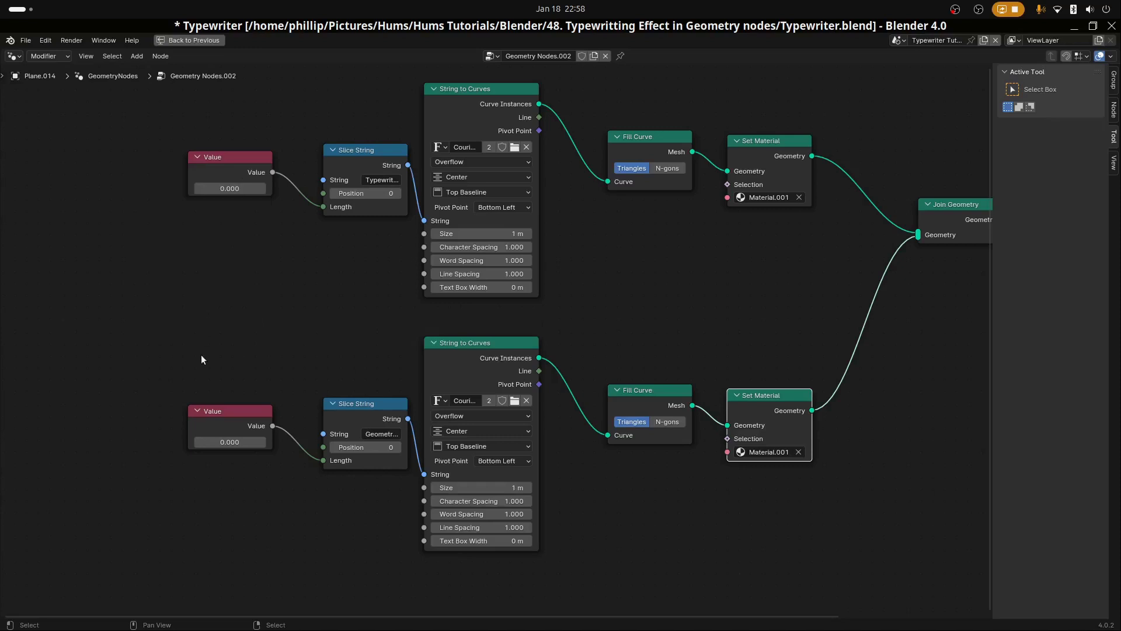
{"action": "right_click", "coordinate": [238, 442]}
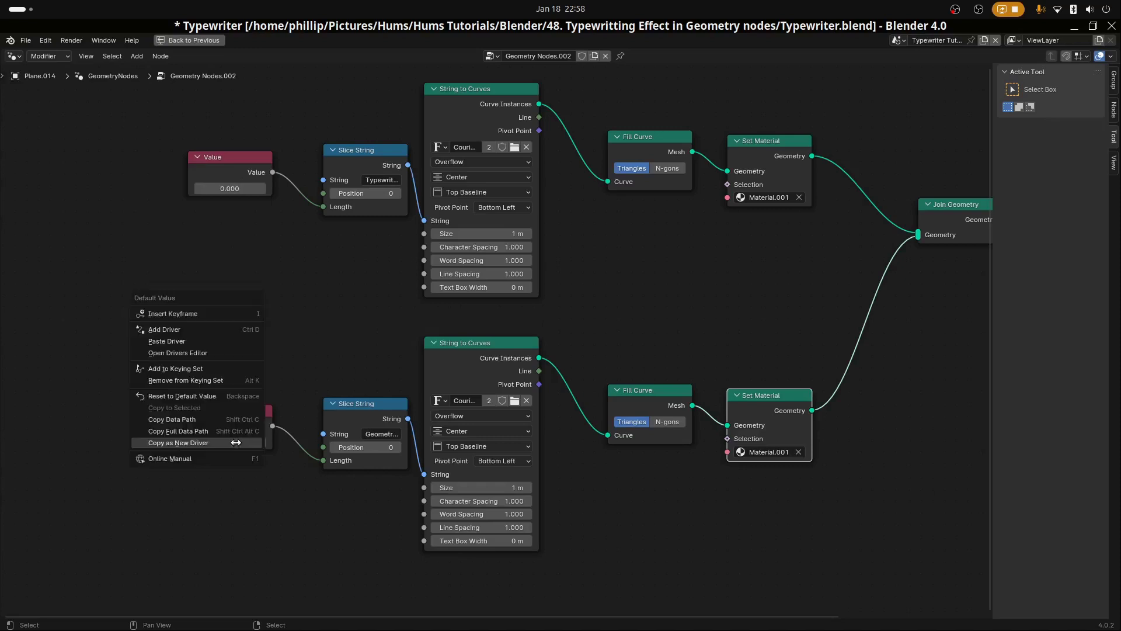
{"action": "left_click", "coordinate": [220, 340]}
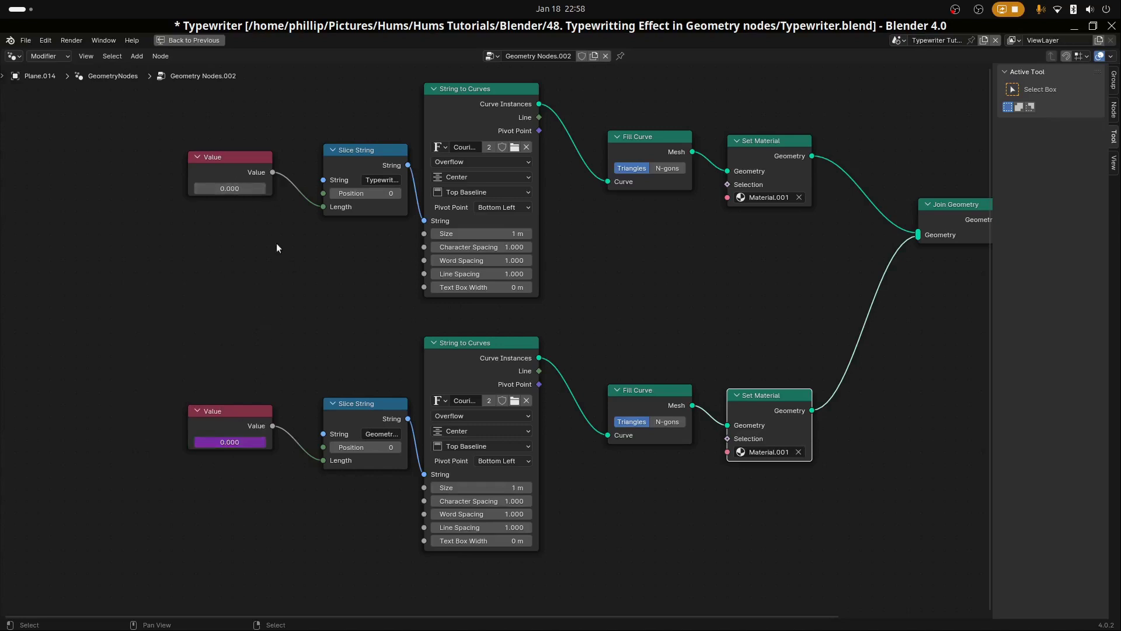
Make the lower Value's driver a scripted expression 'default_value * -1'.
{"action": "right_click", "coordinate": [234, 444]}
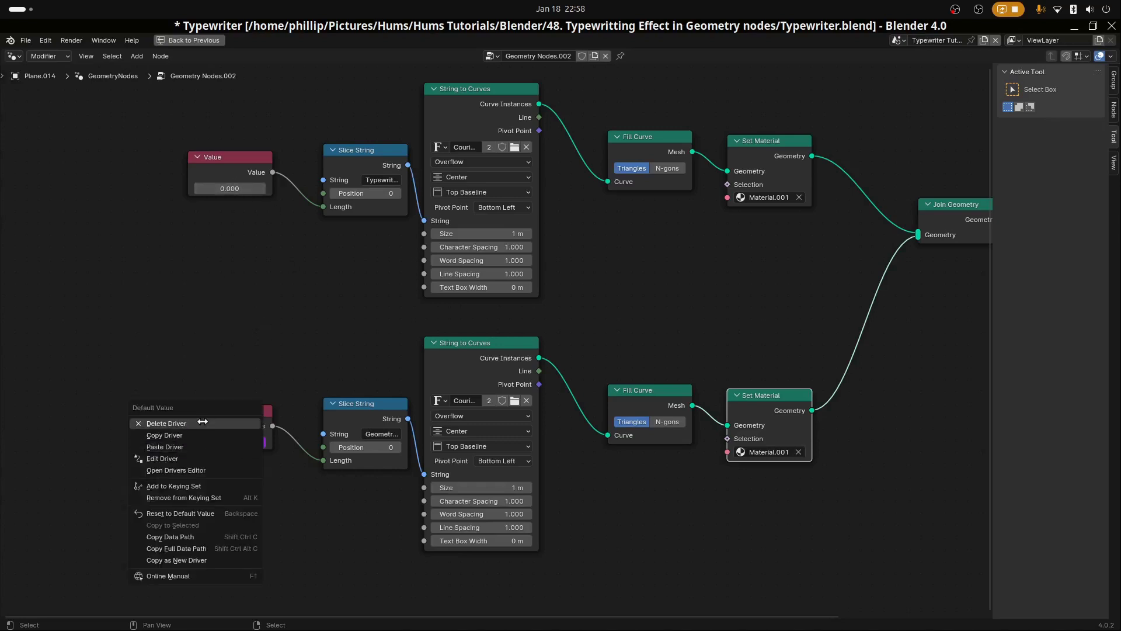
{"action": "left_click", "coordinate": [170, 458]}
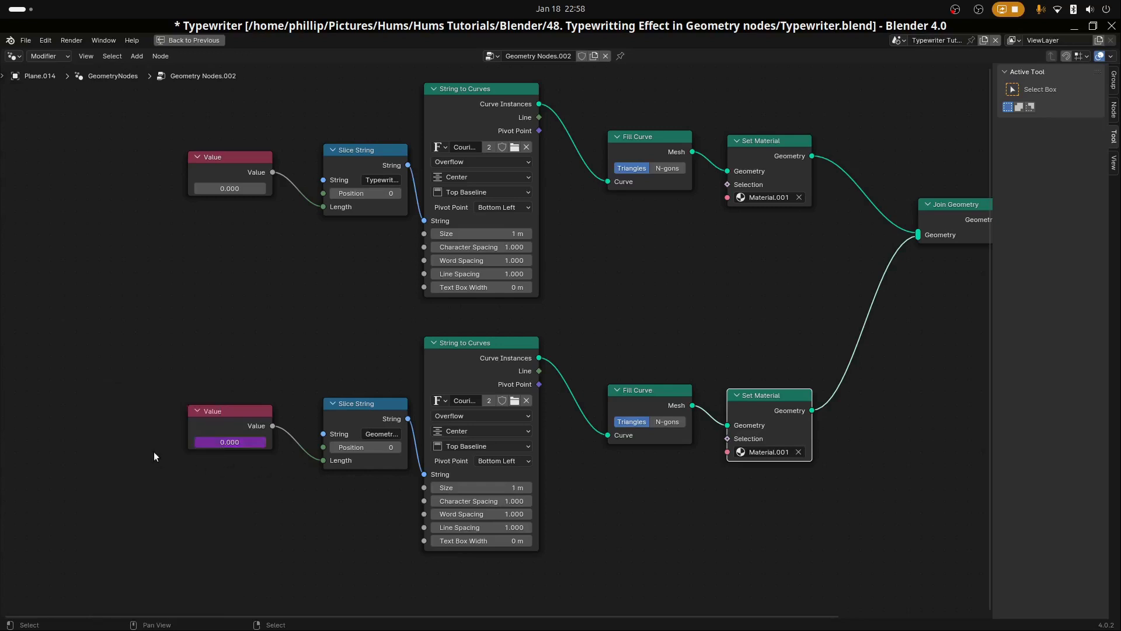
{"action": "right_click", "coordinate": [230, 444]}
{"action": "left_click", "coordinate": [207, 446]}
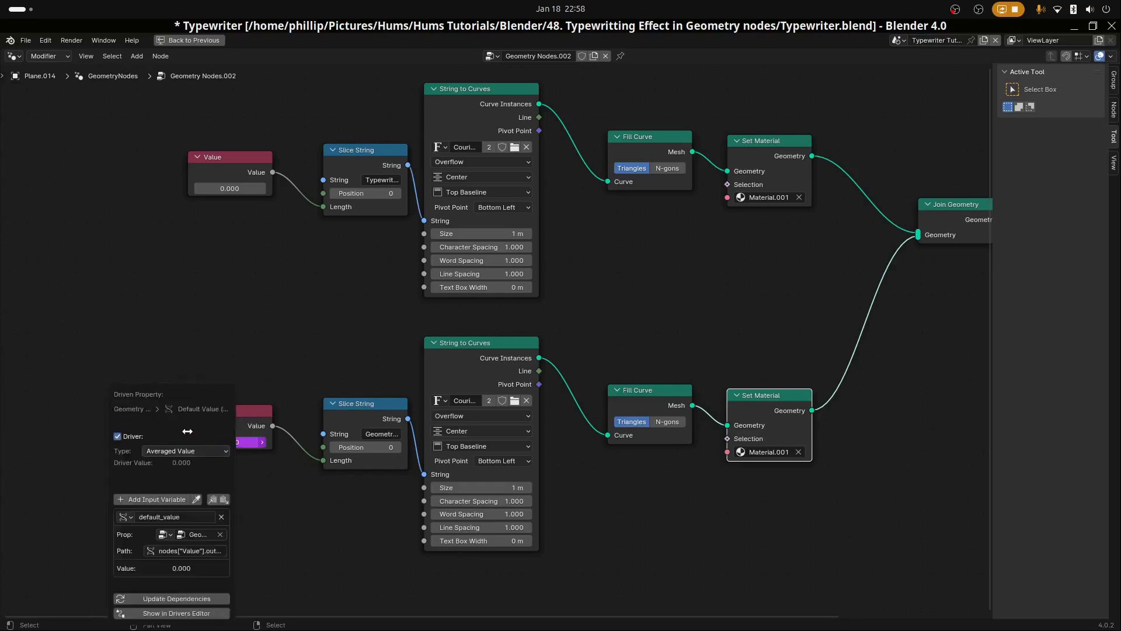
{"action": "left_click", "coordinate": [201, 517]}
{"action": "left_click", "coordinate": [191, 450]}
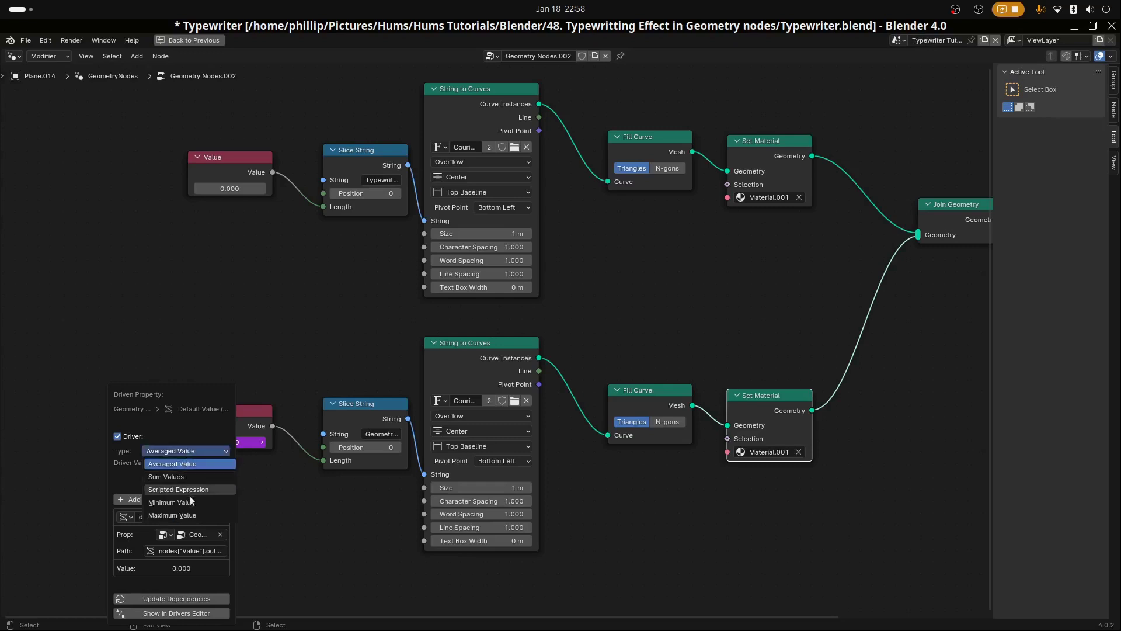
{"action": "left_click", "coordinate": [197, 487]}
{"action": "left_click", "coordinate": [175, 463]}
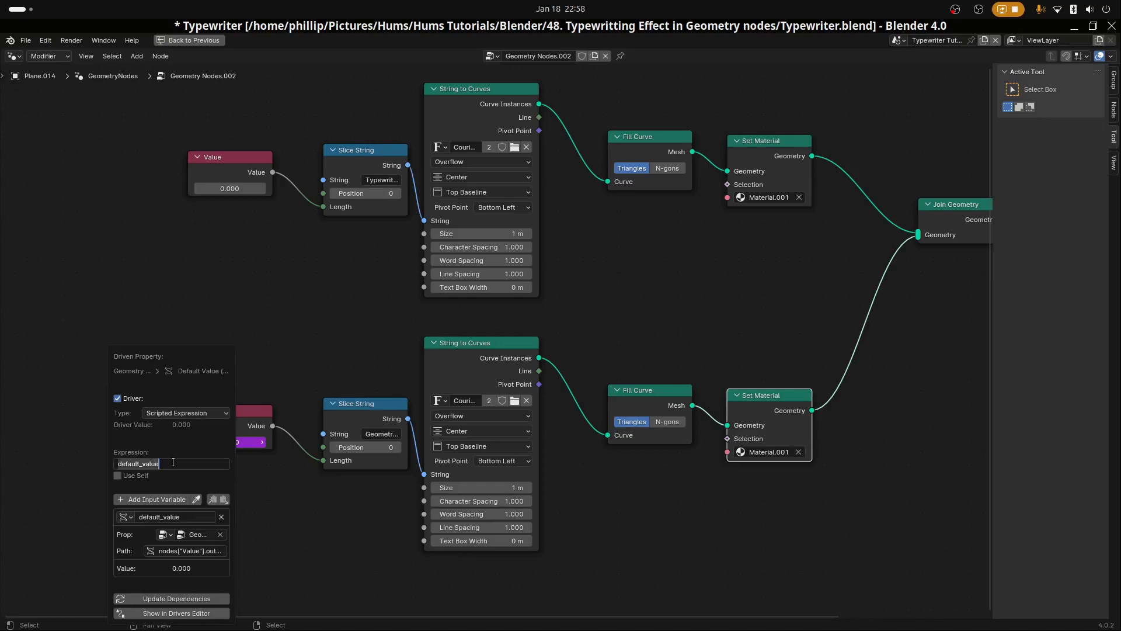
{"action": "left_click", "coordinate": [175, 463]}
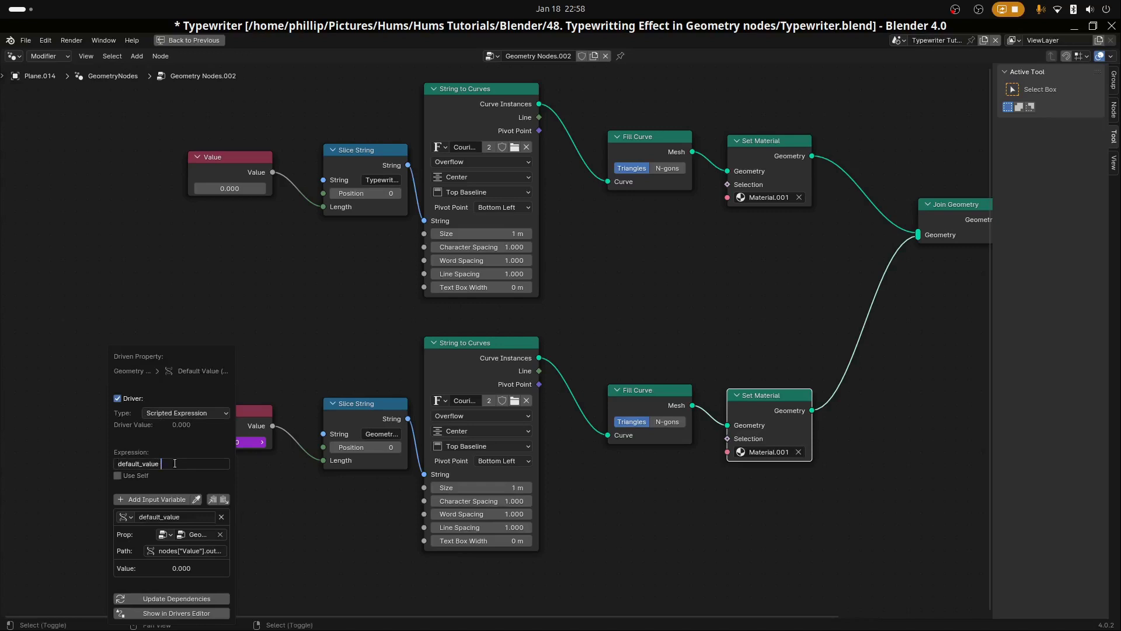
{"action": "type", "text": "* -1"}
{"action": "key", "text": "Return"}
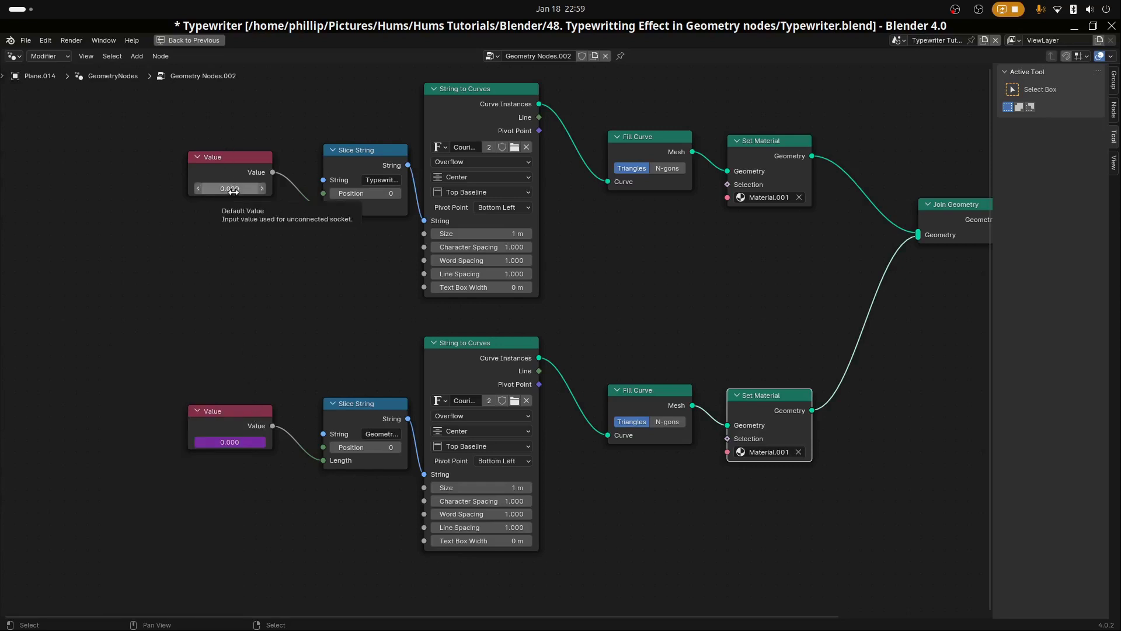
Test the driver by setting the upper Value to 1.4, then 5.4, and restore the full layout.
{"action": "left_click_drag", "start_coordinate": [233, 191], "coordinate": [219, 190]}
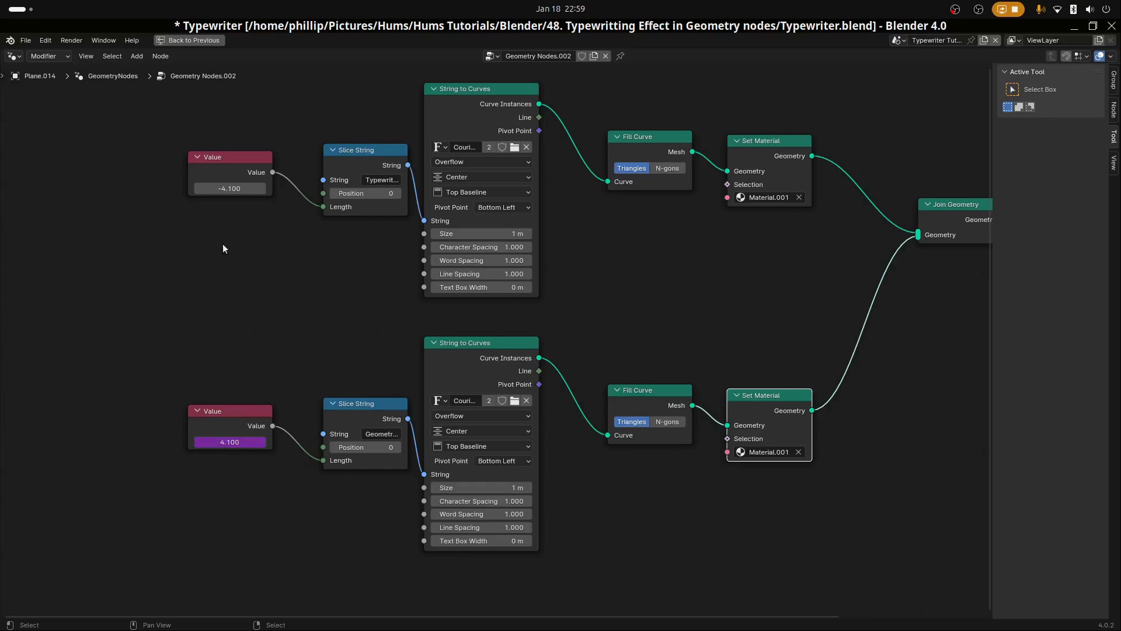
{"action": "left_click", "coordinate": [230, 188]}
{"action": "type", "text": "1.4"}
{"action": "key", "text": "Return"}
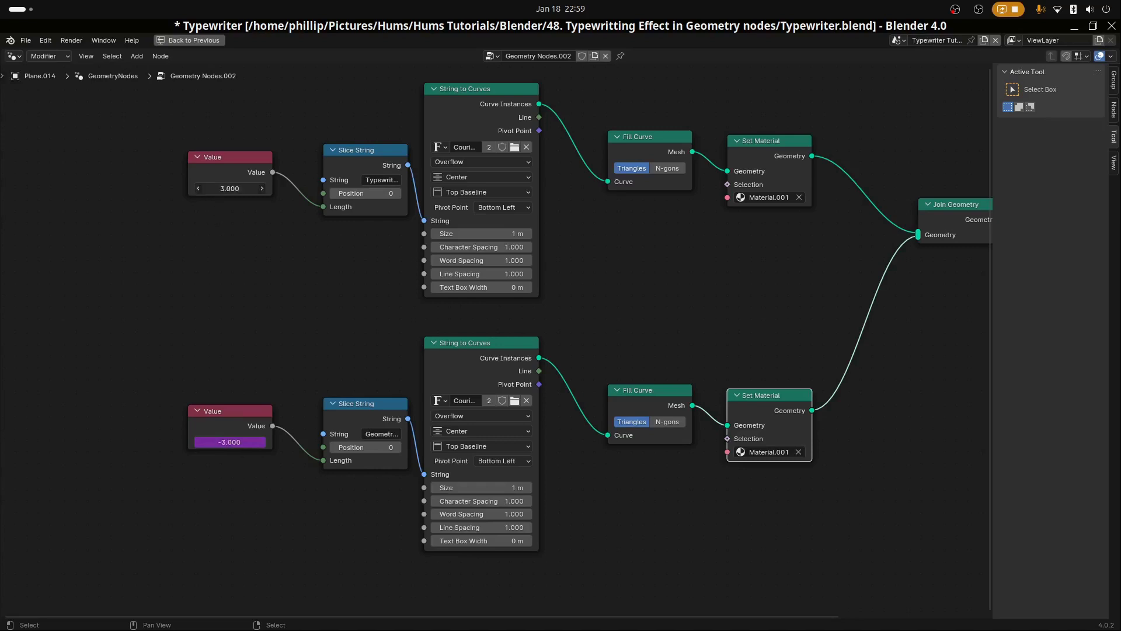
{"action": "left_click_drag", "start_coordinate": [230, 188], "coordinate": [234, 189]}
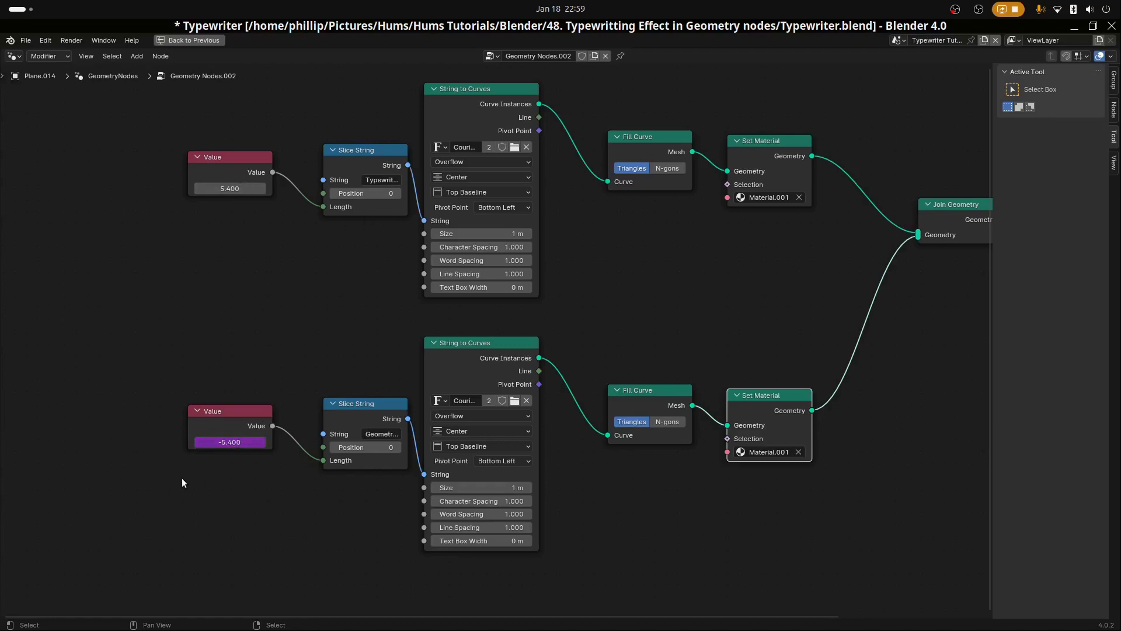
{"action": "key", "text": "ctrl+space"}
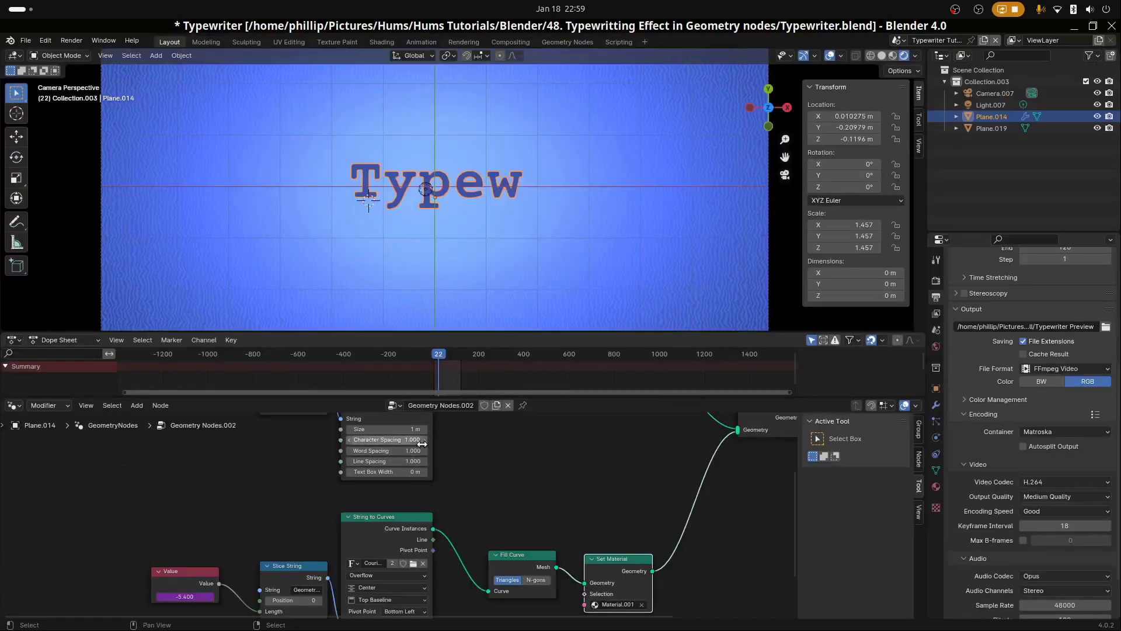
Assign 'Material' to the second text's Set Material and drag the upper Value to -17.1.
{"action": "scroll", "coordinate": [409, 518], "scroll_direction": "down", "scroll_amount": 3}
{"action": "middle_click_drag", "start_coordinate": [302, 496], "coordinate": [355, 541]}
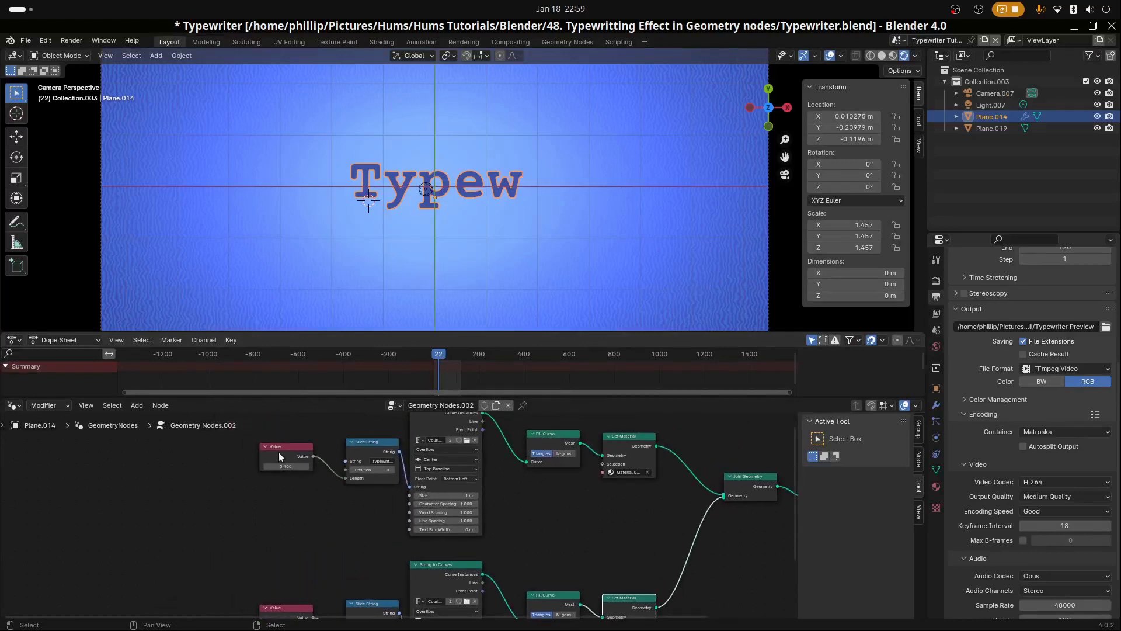
{"action": "left_click_drag", "start_coordinate": [284, 466], "coordinate": [257, 466]}
{"action": "middle_click_drag", "start_coordinate": [586, 529], "coordinate": [402, 454]}
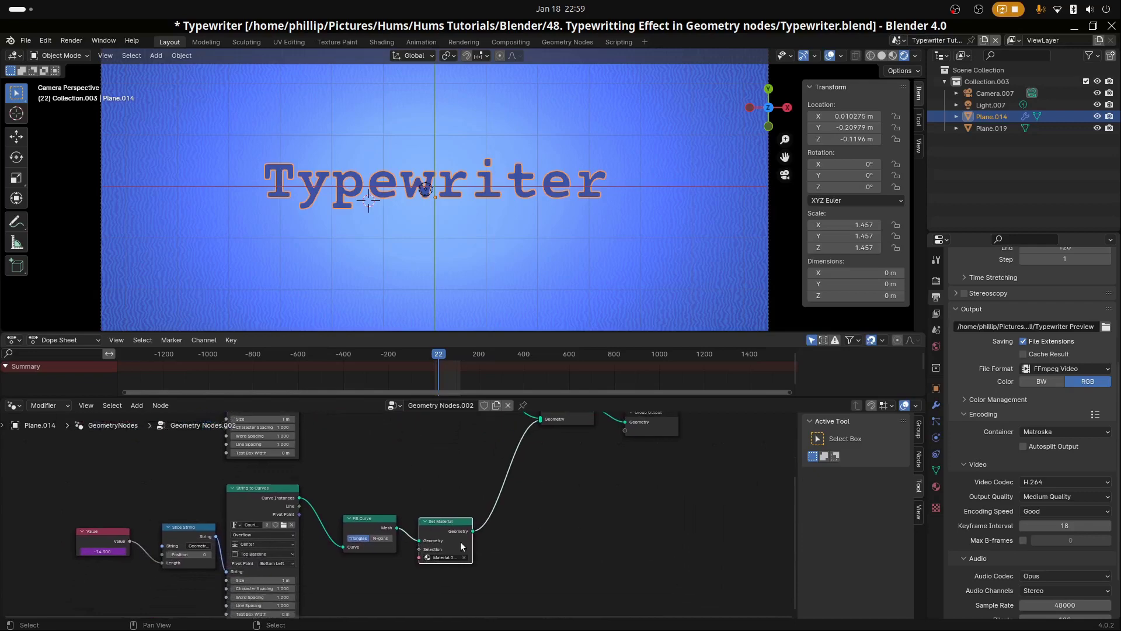
{"action": "left_click", "coordinate": [441, 561]}
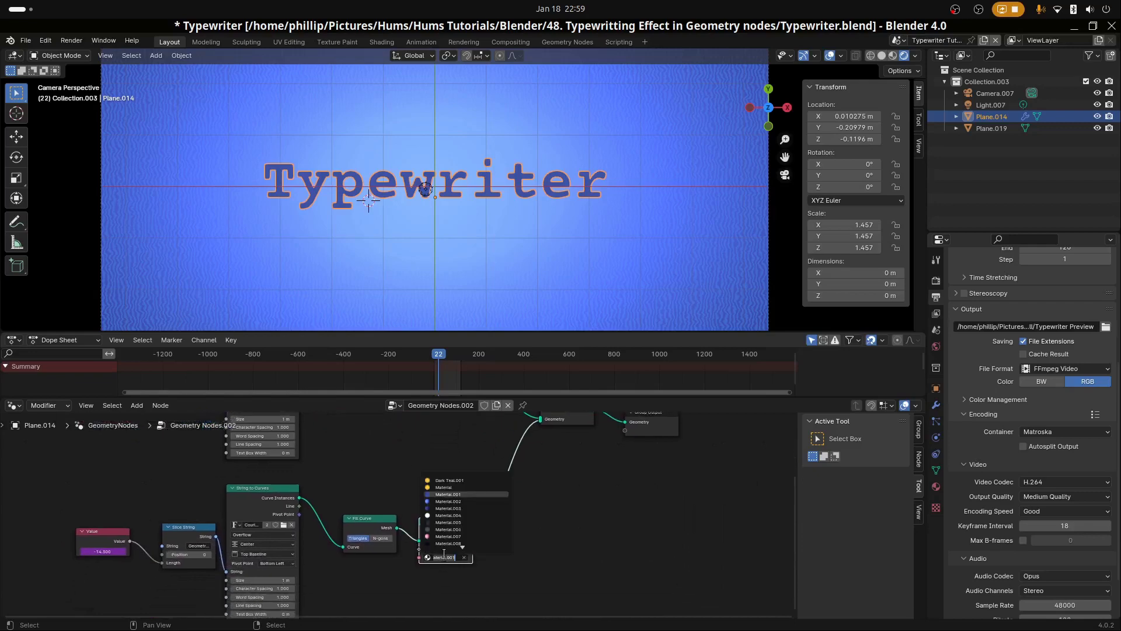
{"action": "left_click", "coordinate": [464, 486]}
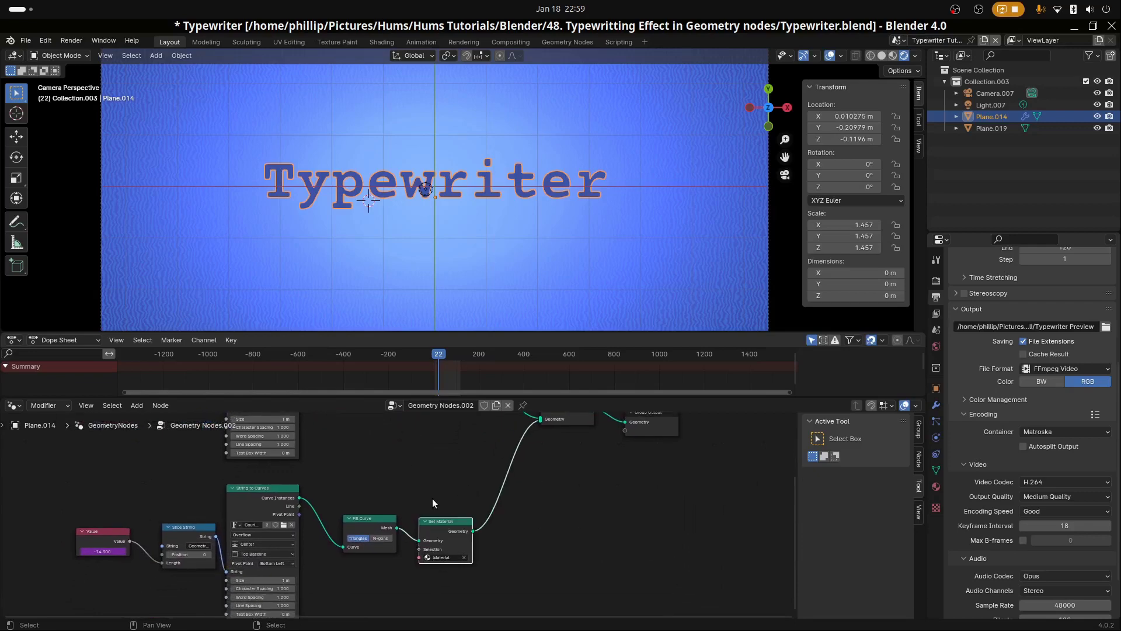
{"action": "middle_click_drag", "start_coordinate": [388, 488], "coordinate": [548, 557]}
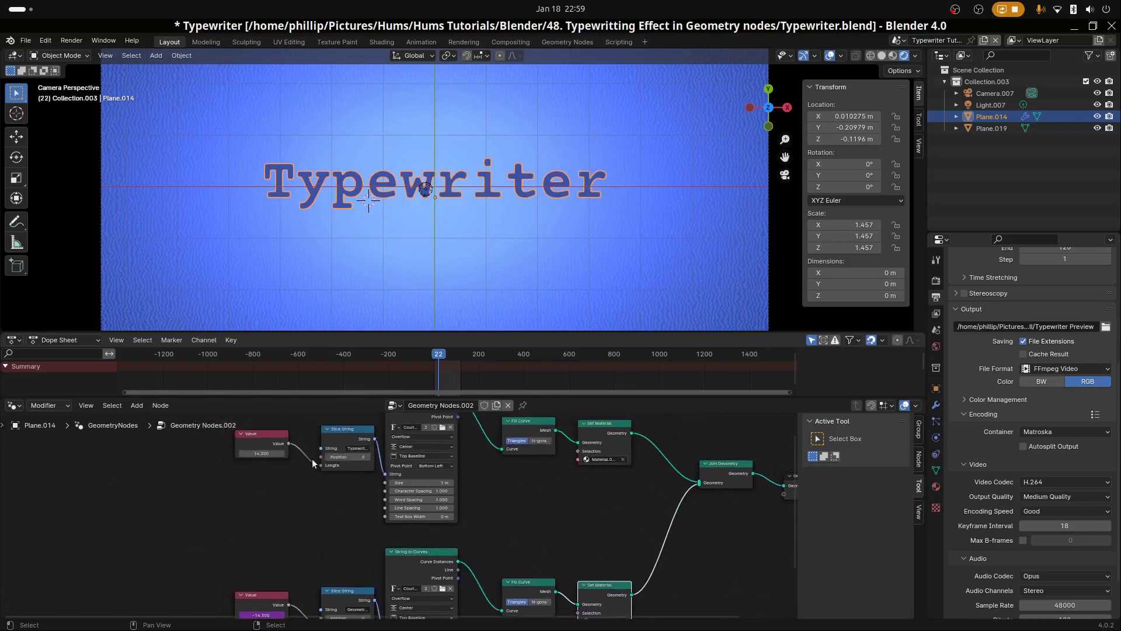
{"action": "mouse_move", "coordinate": [265, 454]}
{"action": "left_mouse_down"}
{"action": "mouse_move", "coordinate": [231, 454]}
{"action": "mouse_move", "coordinate": [260, 453]}
{"action": "left_mouse_up"}
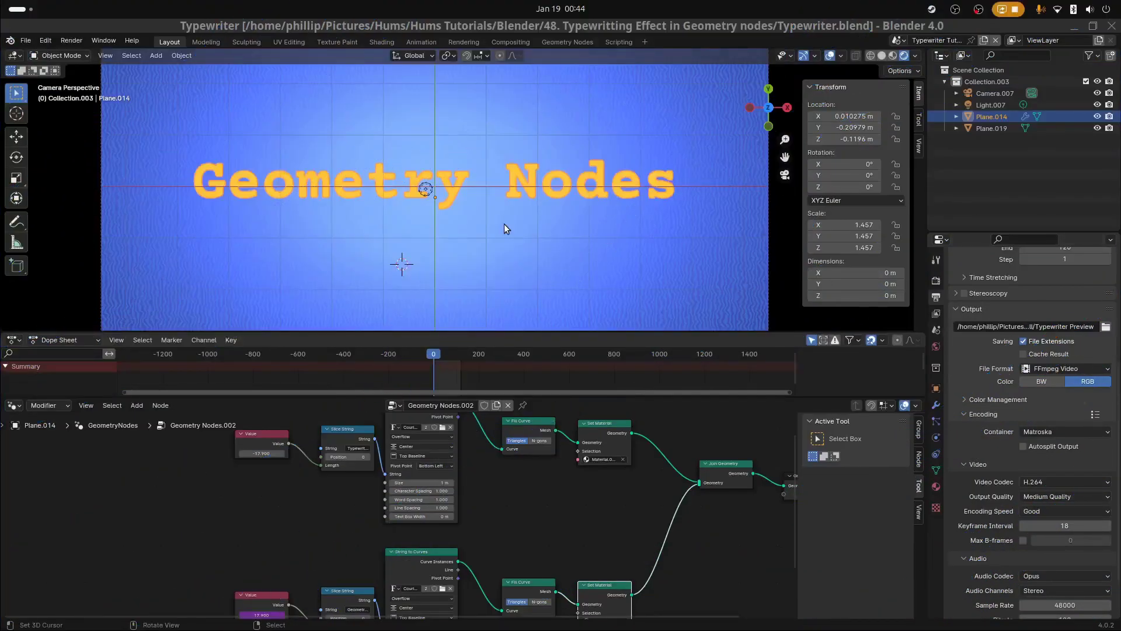
Duplicate the text plane in place as Plane.020 with single-user Geometry Nodes.003, then scale it.
{"action": "scroll", "coordinate": [503, 223], "scroll_direction": "up", "scroll_amount": 1}
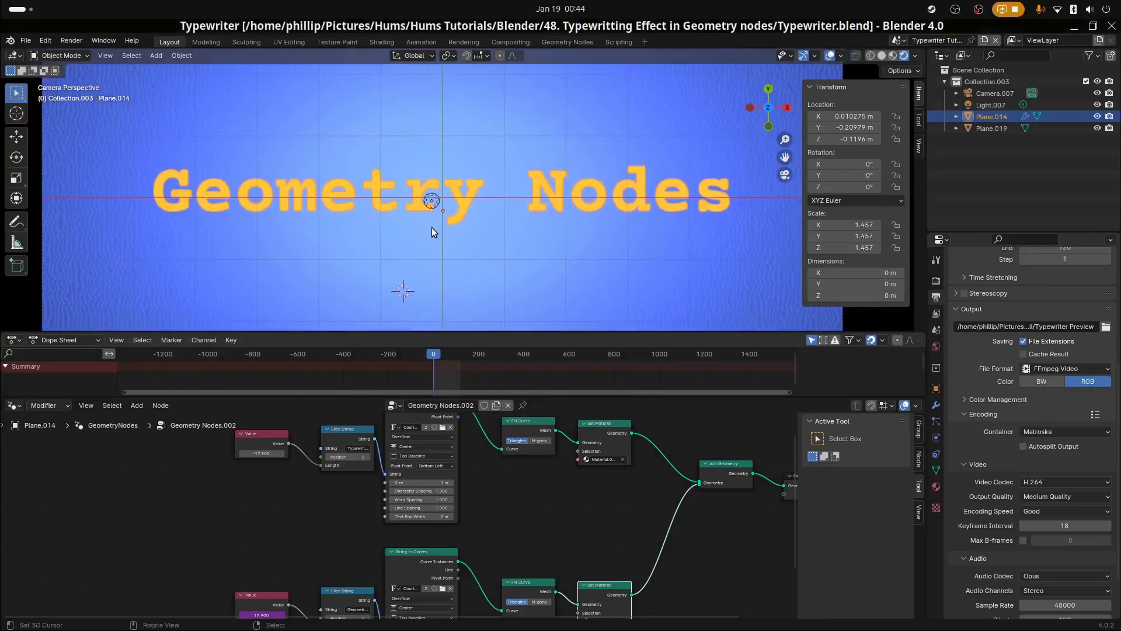
{"action": "scroll", "coordinate": [461, 223], "scroll_direction": "up", "scroll_amount": 2}
{"action": "scroll", "coordinate": [460, 205], "scroll_direction": "down", "scroll_amount": 4}
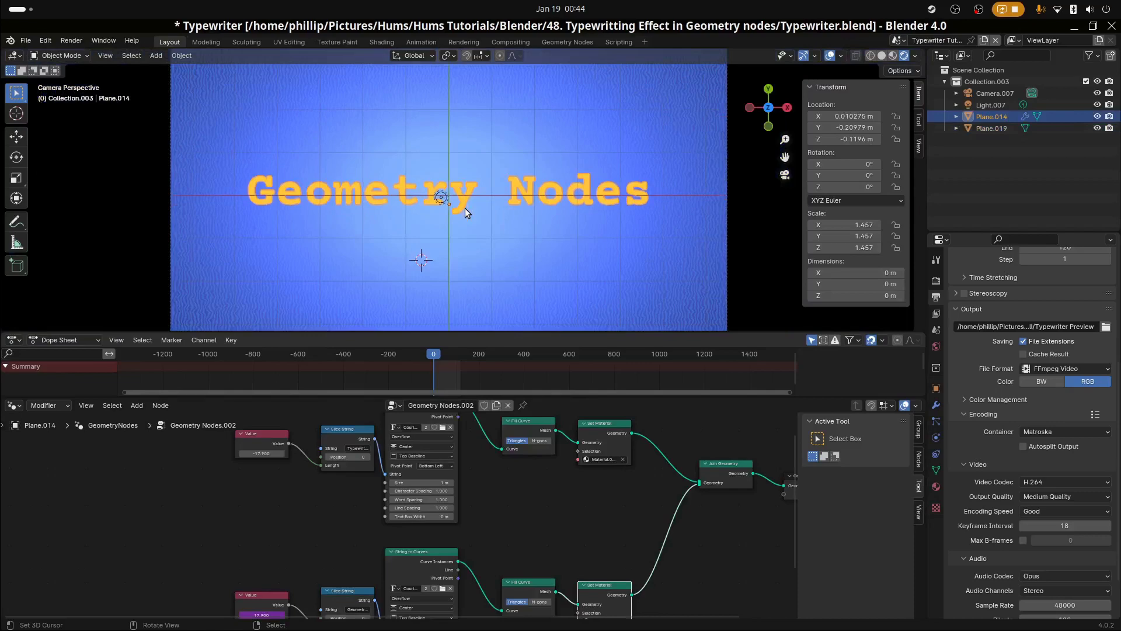
{"action": "key", "text": "shift+d"}
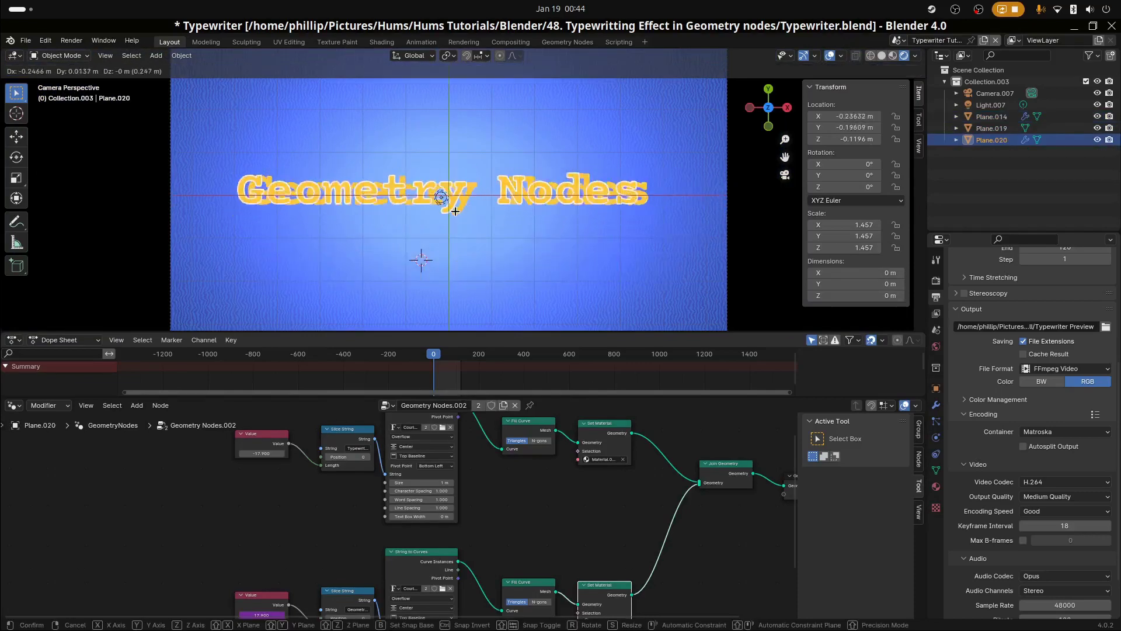
{"action": "right_click", "coordinate": [455, 211]}
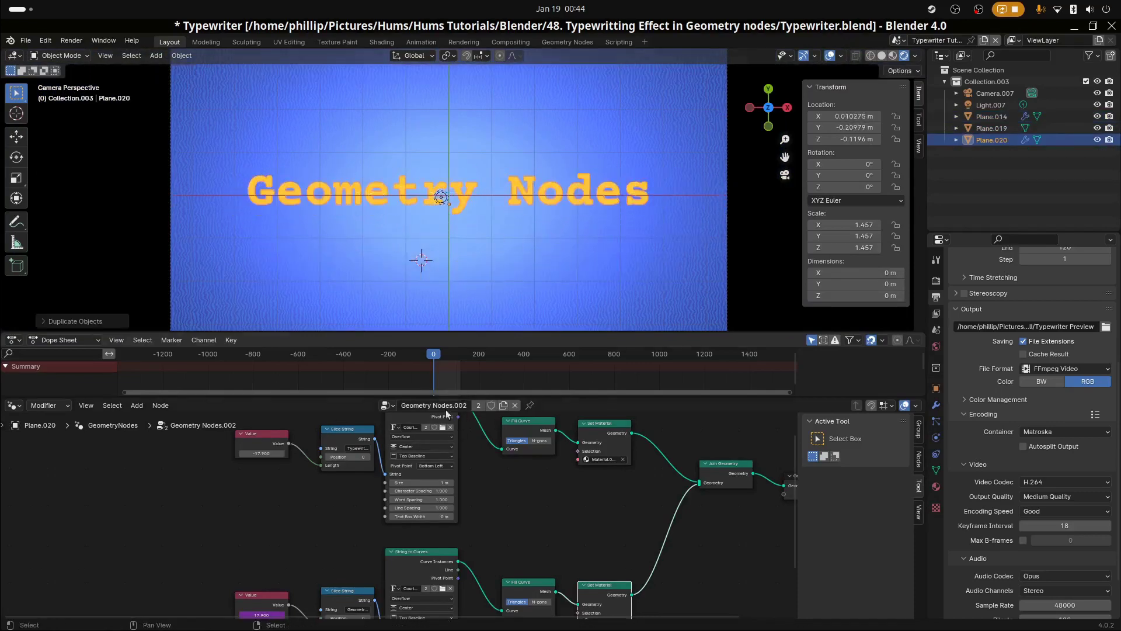
{"action": "left_click", "coordinate": [479, 404]}
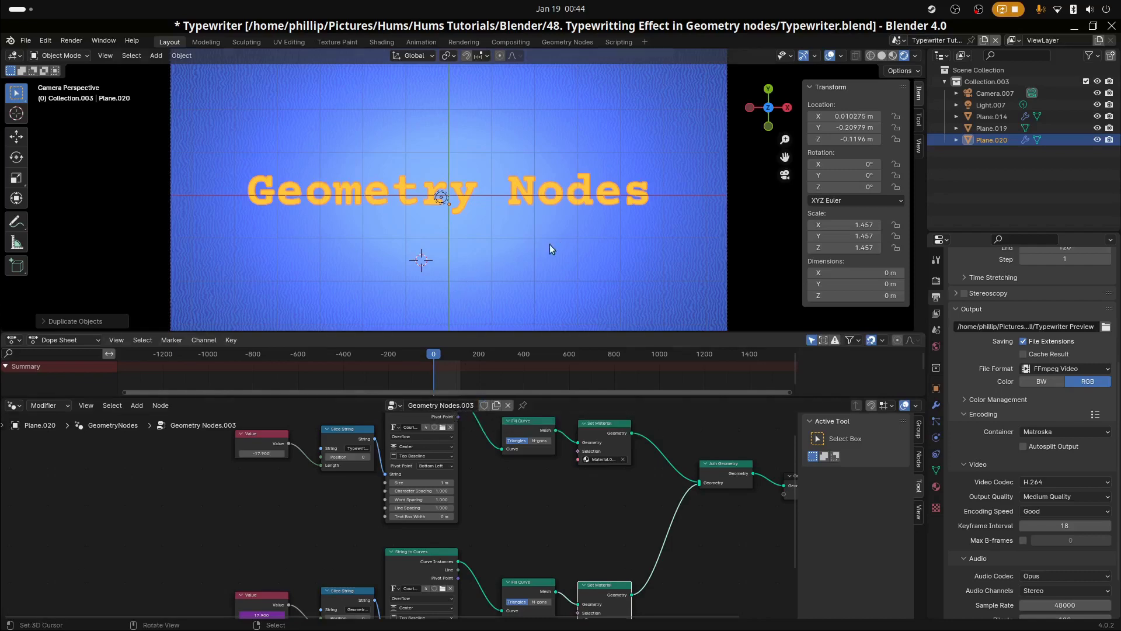
{"action": "scroll", "coordinate": [464, 242], "scroll_direction": "down", "scroll_amount": 2}
{"action": "key", "text": "s"}
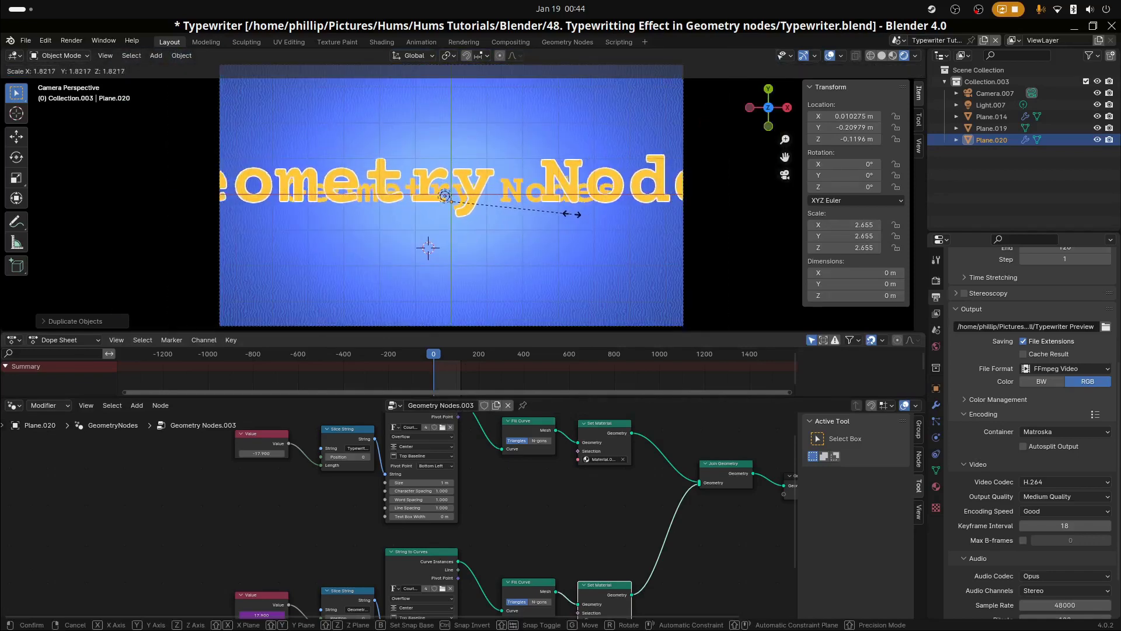
Confirm the copy at 2.862 scale and unlink the Fill Curve from its Set Material.
{"action": "left_click", "coordinate": [581, 215]}
{"action": "scroll", "coordinate": [507, 255], "scroll_direction": "down", "scroll_amount": 1}
{"action": "middle_click_drag", "start_coordinate": [706, 451], "coordinate": [463, 478]}
{"action": "middle_click_drag", "start_coordinate": [538, 474], "coordinate": [549, 457]}
{"action": "scroll", "coordinate": [523, 489], "scroll_direction": "up", "scroll_amount": 4}
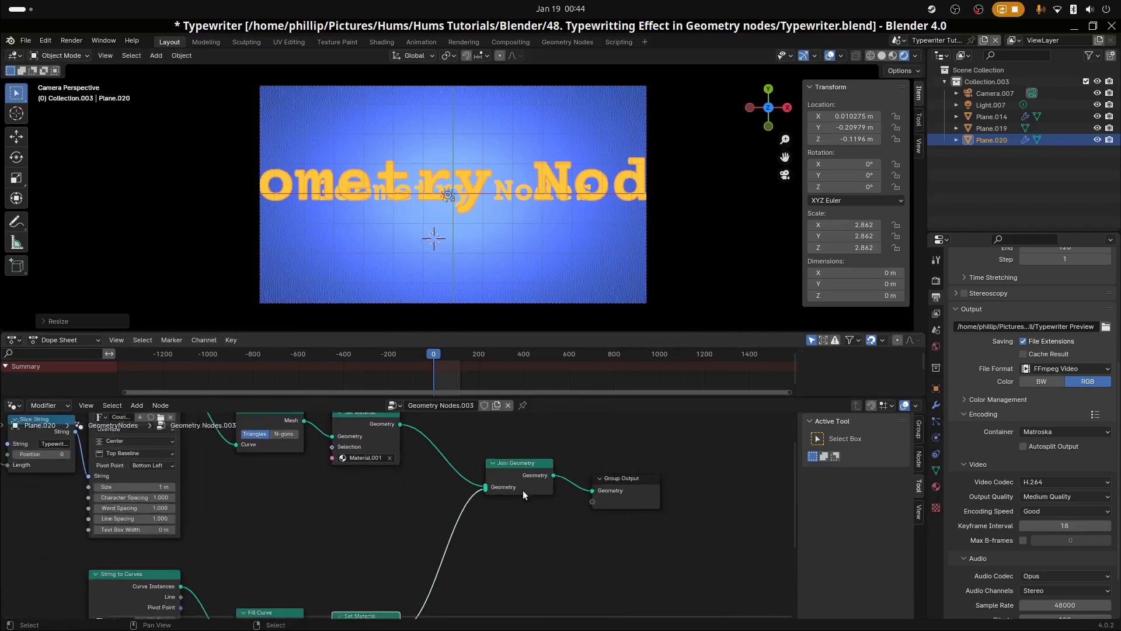
{"action": "mouse_move", "coordinate": [496, 488]}
{"action": "left_mouse_down"}
{"action": "mouse_move", "coordinate": [481, 496]}
{"action": "mouse_move", "coordinate": [503, 497]}
{"action": "left_mouse_up"}
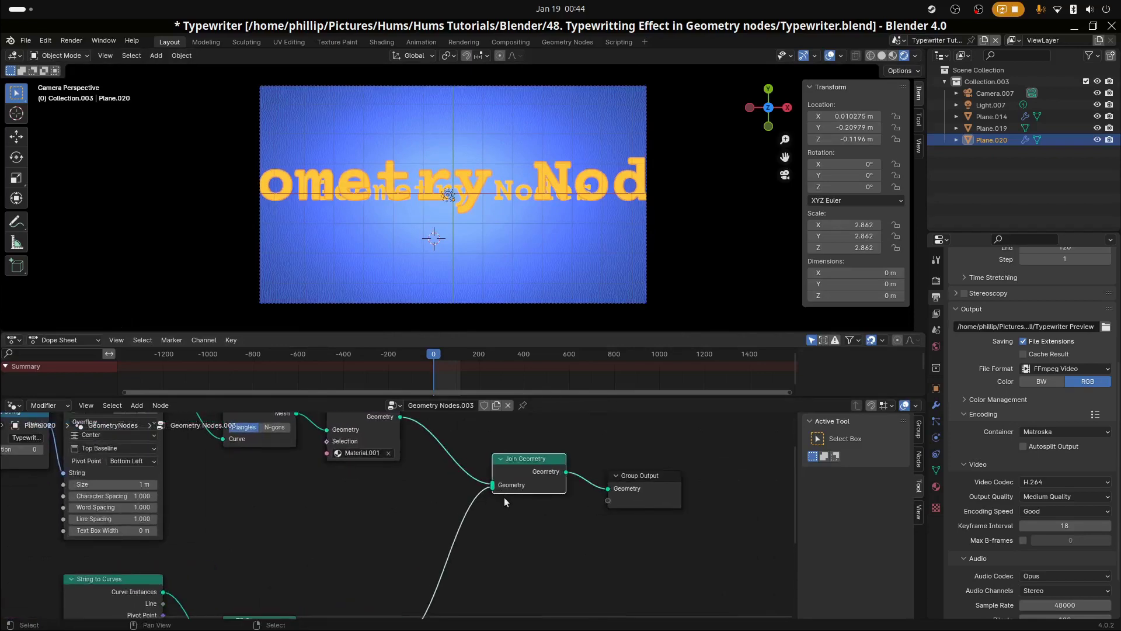
{"action": "scroll", "coordinate": [504, 496], "scroll_direction": "down", "scroll_amount": 1}
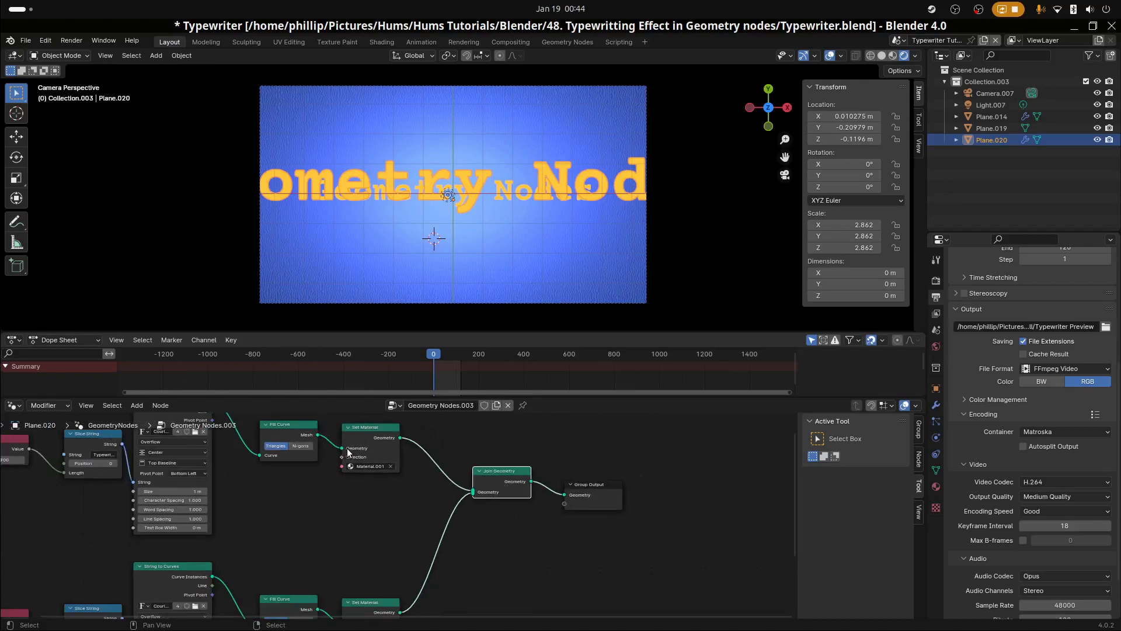
{"action": "left_click_drag", "start_coordinate": [349, 452], "coordinate": [375, 460]}
{"action": "mouse_move", "coordinate": [472, 493]}
{"action": "left_mouse_down"}
{"action": "mouse_move", "coordinate": [420, 511]}
{"action": "mouse_move", "coordinate": [430, 519]}
{"action": "mouse_move", "coordinate": [471, 490]}
{"action": "mouse_move", "coordinate": [474, 460]}
{"action": "mouse_move", "coordinate": [448, 506]}
{"action": "mouse_move", "coordinate": [455, 487]}
{"action": "left_mouse_up"}
{"action": "key", "text": "Escape"}
{"action": "scroll", "coordinate": [476, 528], "scroll_direction": "up", "scroll_amount": 4}
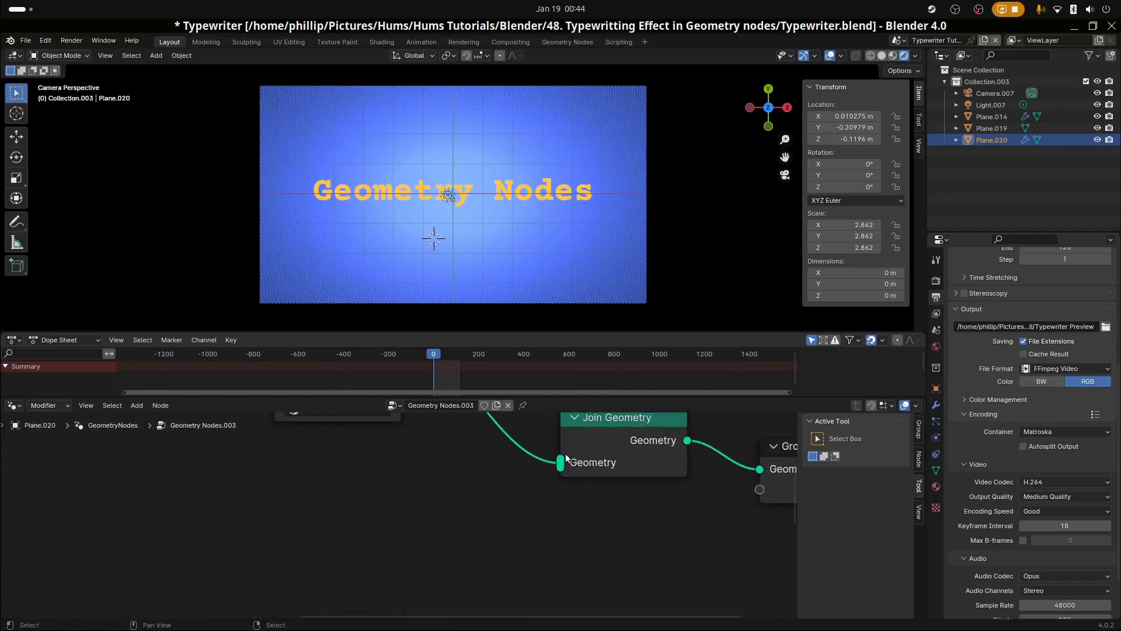
{"action": "scroll", "coordinate": [453, 485], "scroll_direction": "down", "scroll_amount": 6}
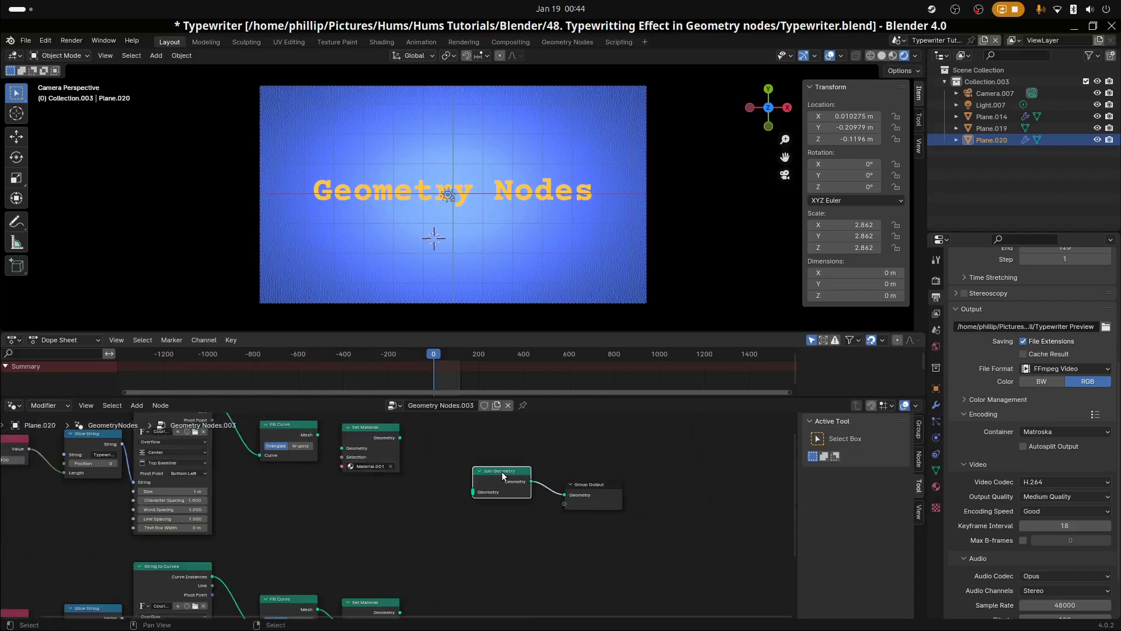
Join the lower Fill Curve, delete the lower Set Material, and feed Join Geometry into Set Material.
{"action": "left_click_drag", "start_coordinate": [505, 477], "coordinate": [442, 504]}
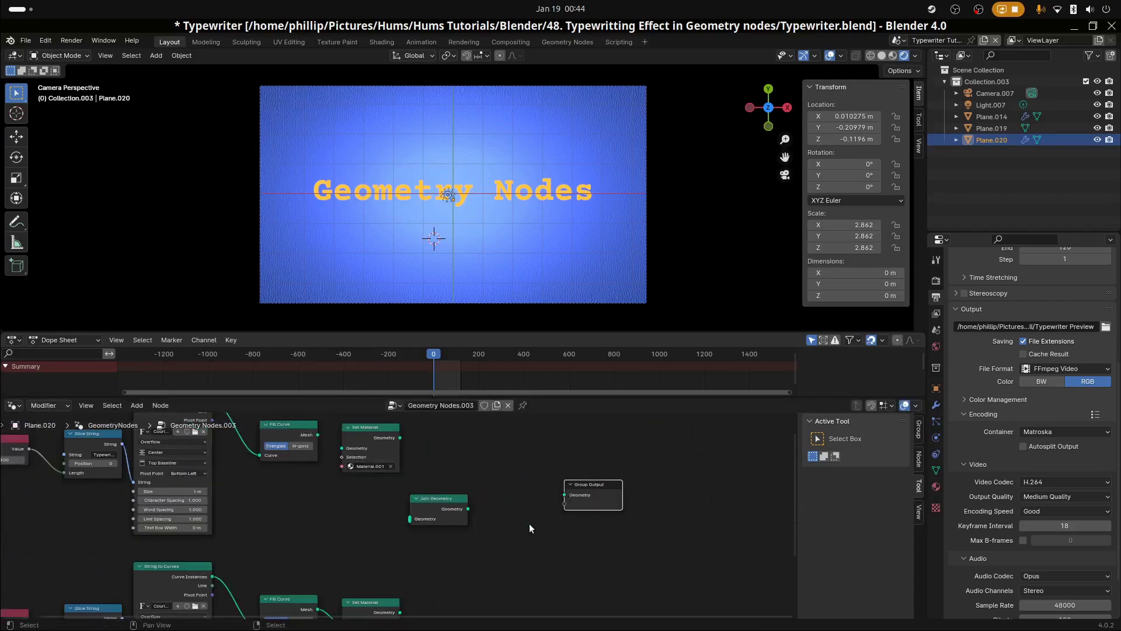
{"action": "scroll", "coordinate": [432, 519], "scroll_direction": "down", "scroll_amount": 1}
{"action": "left_click_drag", "start_coordinate": [380, 437], "coordinate": [495, 484]}
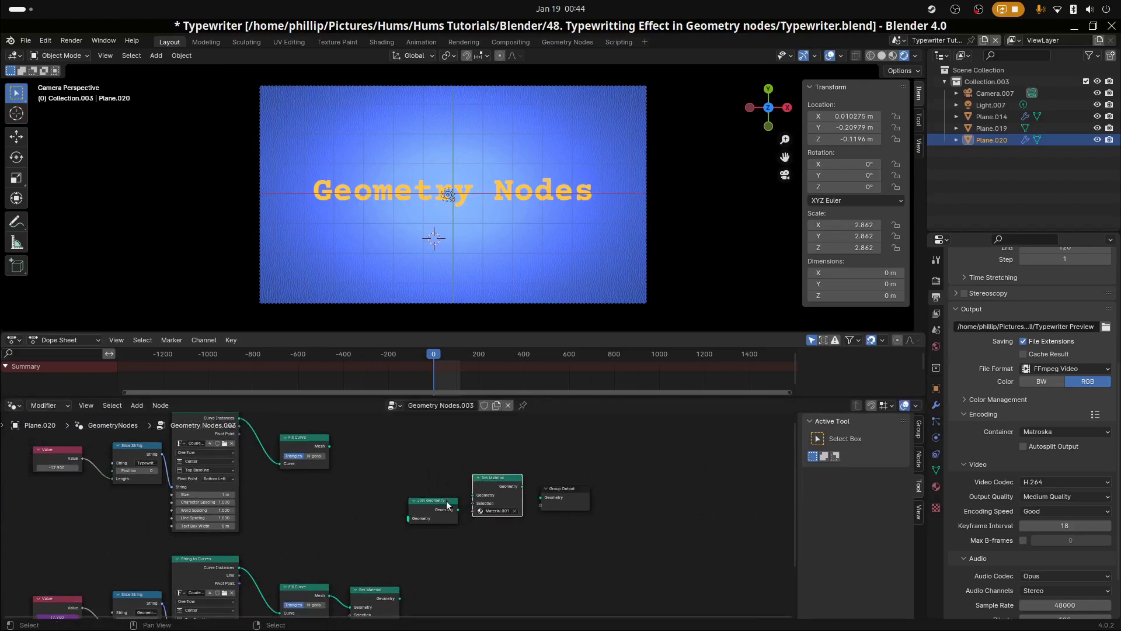
{"action": "left_click_drag", "start_coordinate": [426, 517], "coordinate": [329, 446]}
{"action": "left_click_drag", "start_coordinate": [328, 597], "coordinate": [388, 483]}
{"action": "key", "text": "Delete"}
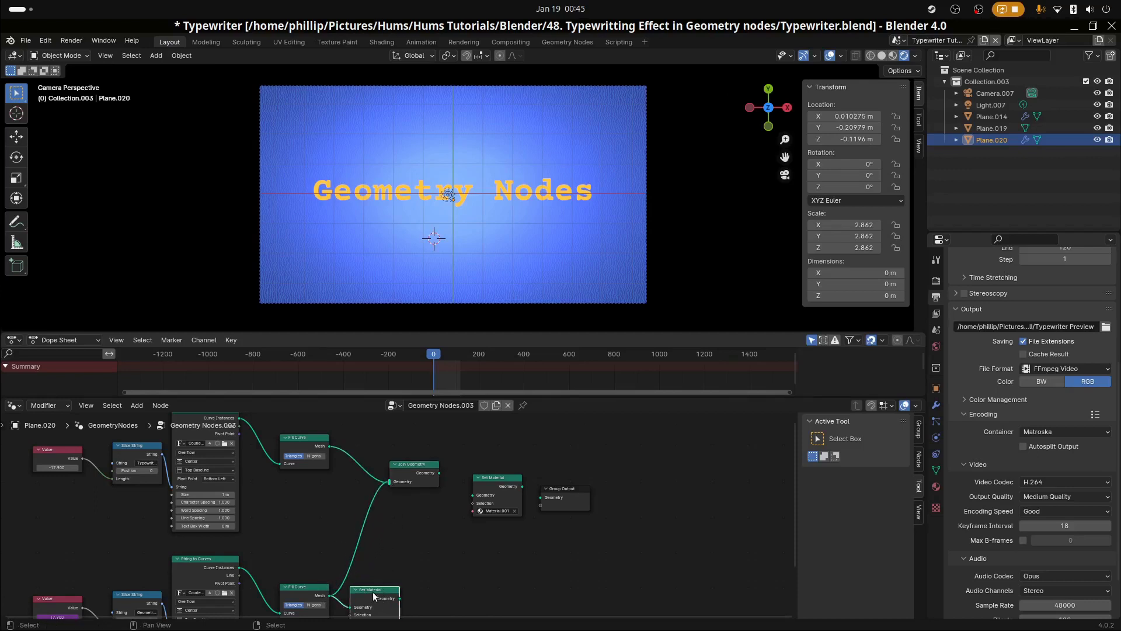
{"action": "left_click_drag", "start_coordinate": [439, 472], "coordinate": [565, 500]}
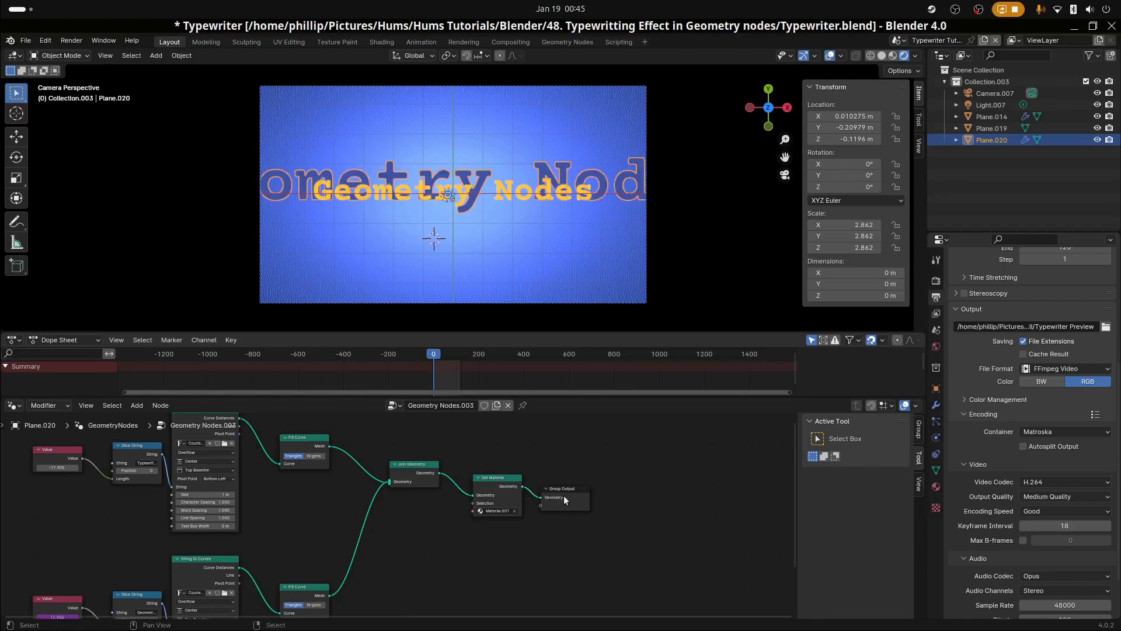
Enlarge the copy to 3.930 scale and shift it to the right.
{"action": "scroll", "coordinate": [520, 479], "scroll_direction": "up", "scroll_amount": 1}
{"action": "key", "text": "s"}
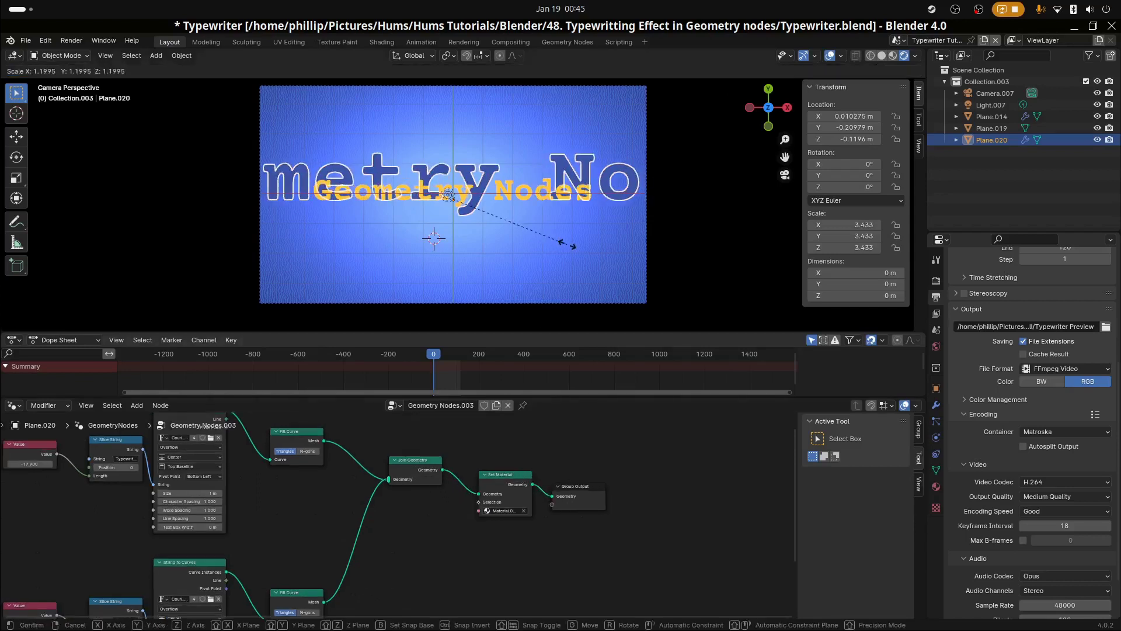
{"action": "left_click", "coordinate": [583, 249]}
{"action": "key", "text": "g"}
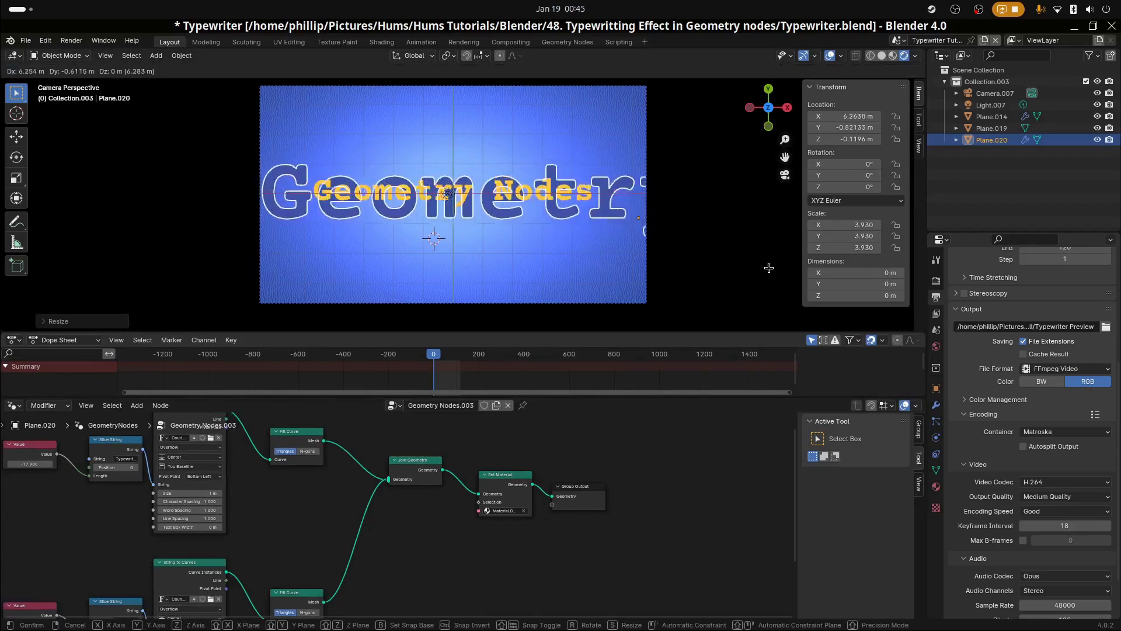
{"action": "left_click", "coordinate": [525, 279]}
Left-align the text in both String to Curves nodes.
{"action": "scroll", "coordinate": [525, 279], "scroll_direction": "down", "scroll_amount": 2}
{"action": "scroll", "coordinate": [402, 509], "scroll_direction": "up", "scroll_amount": 4}
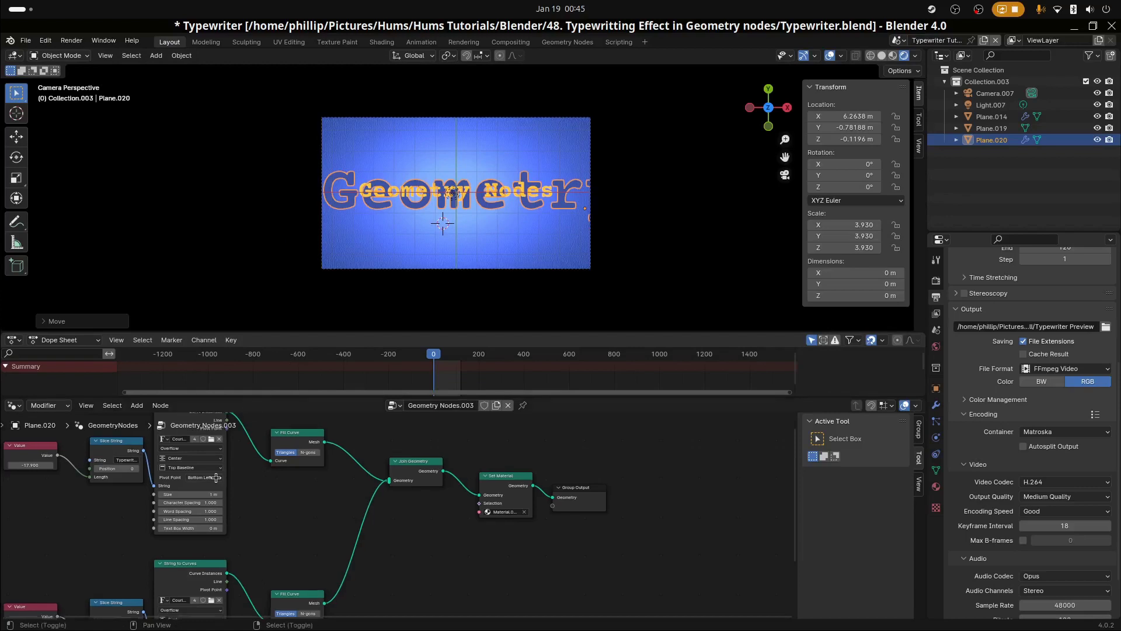
{"action": "middle_click_drag", "start_coordinate": [319, 521], "coordinate": [342, 542]}
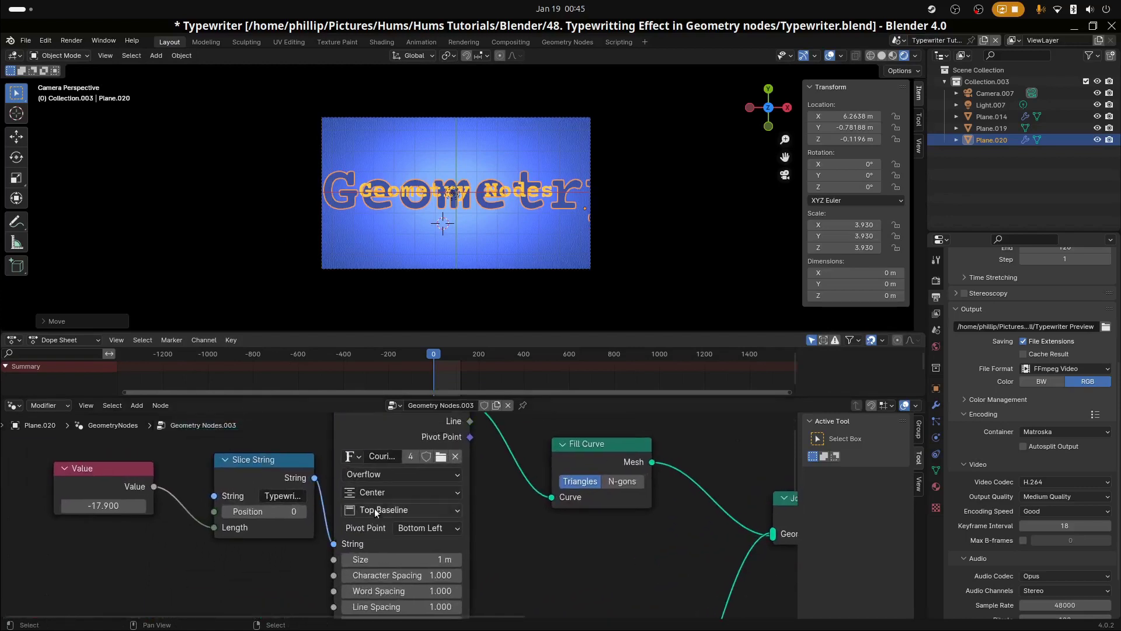
{"action": "left_click", "coordinate": [378, 495]}
{"action": "left_click", "coordinate": [387, 528]}
{"action": "scroll", "coordinate": [403, 517], "scroll_direction": "down", "scroll_amount": 6}
{"action": "middle_click_drag", "start_coordinate": [409, 565], "coordinate": [397, 376]}
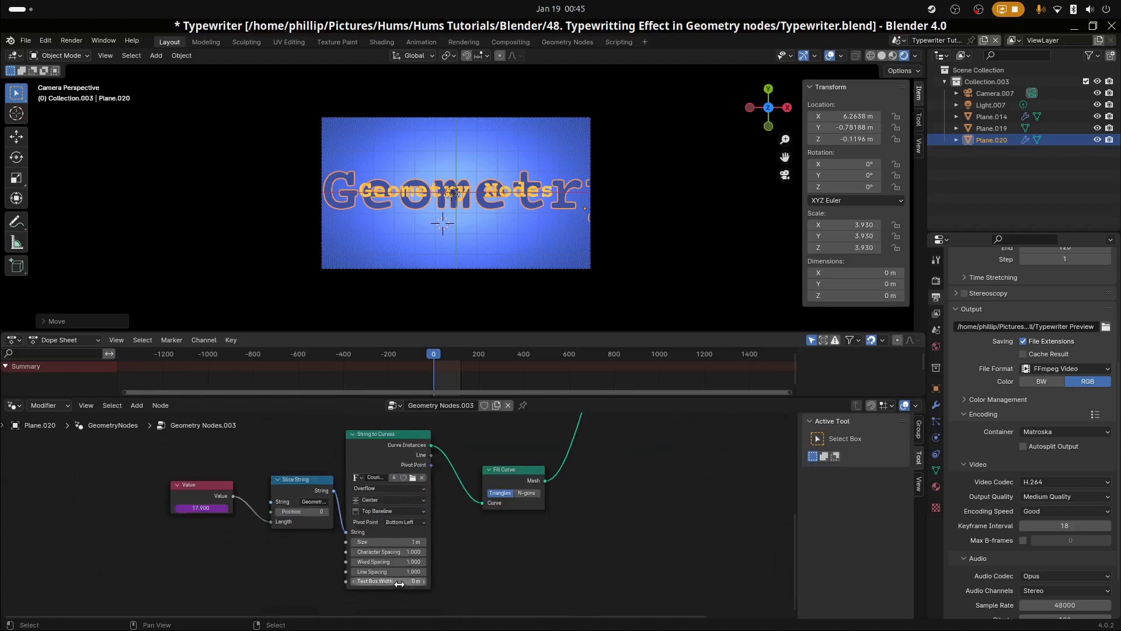
{"action": "left_click", "coordinate": [399, 501]}
{"action": "left_click", "coordinate": [388, 521]}
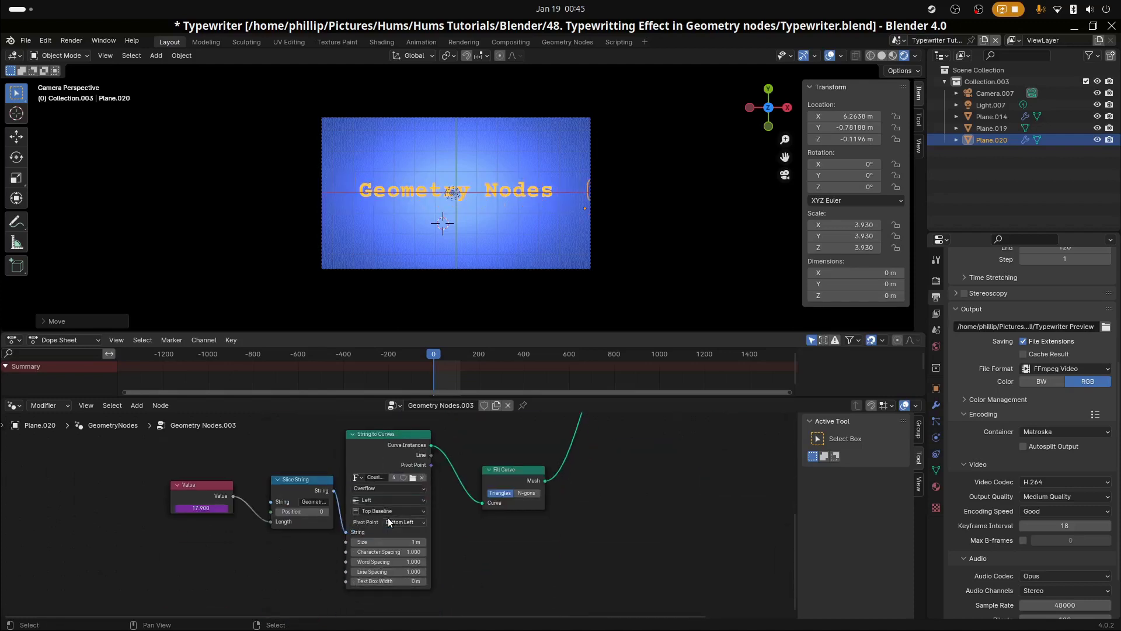
Move the background lettering to X -6.3338 m, then to Y -0.70319 m.
{"action": "key", "text": "g"}
{"action": "key", "text": "x"}
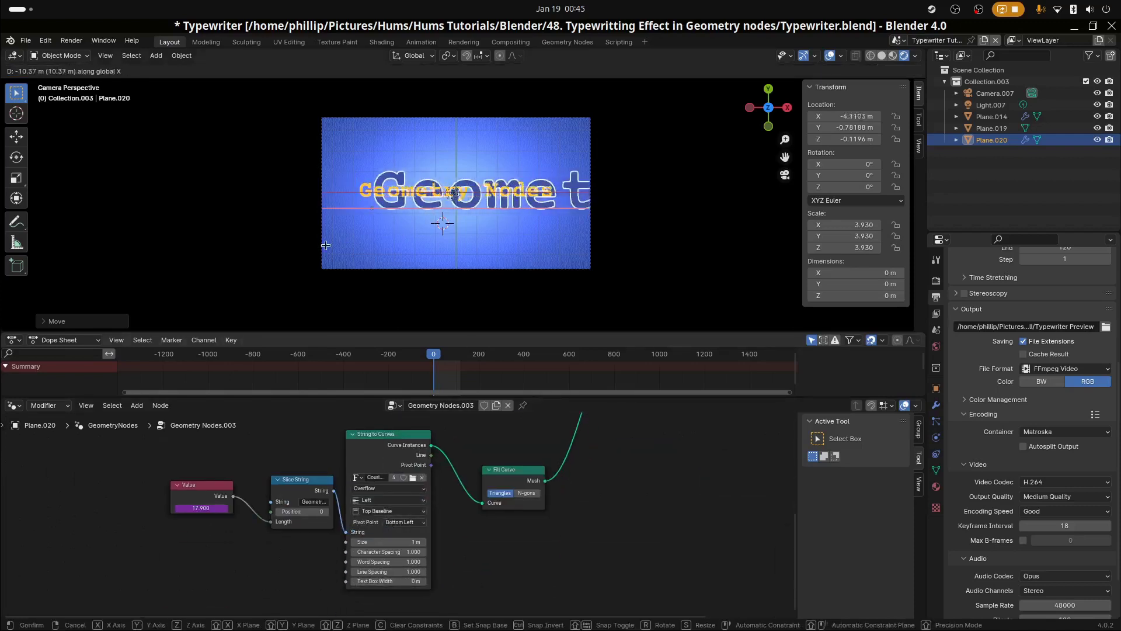
{"action": "left_click", "coordinate": [280, 256]}
{"action": "scroll", "coordinate": [453, 224], "scroll_direction": "up", "scroll_amount": 2}
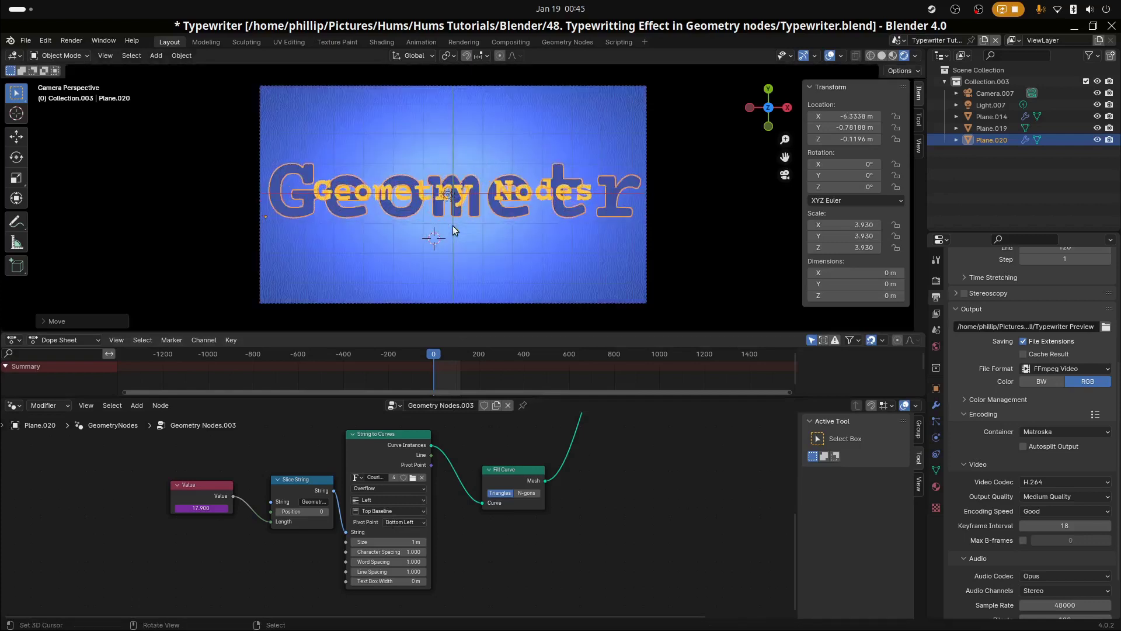
{"action": "key", "text": "g"}
{"action": "left_click", "coordinate": [454, 227]}
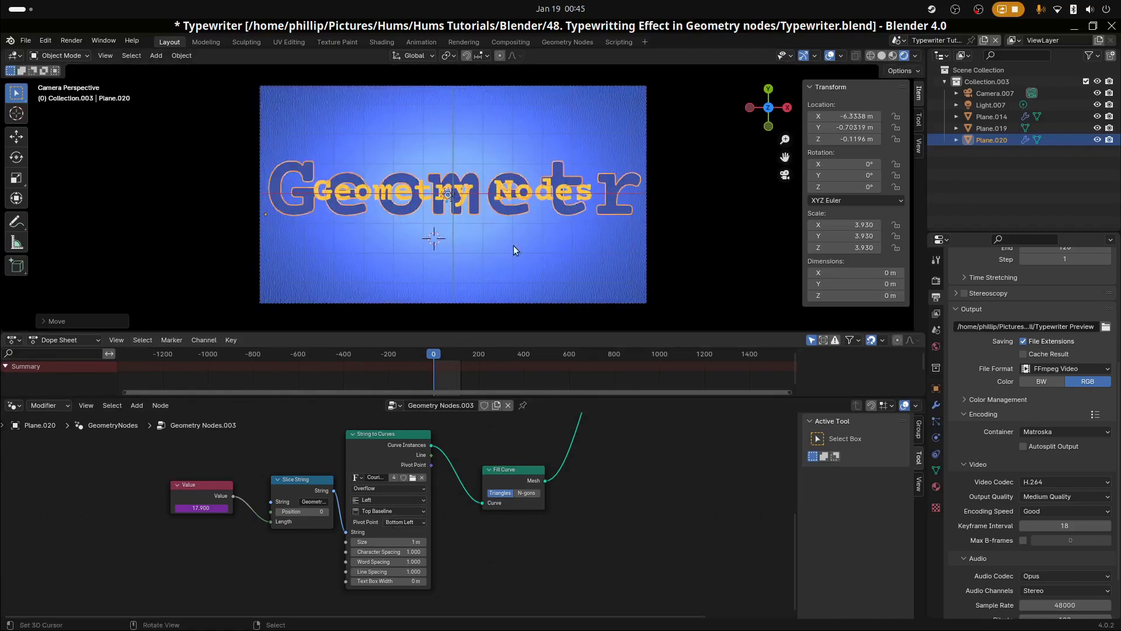
{"action": "scroll", "coordinate": [458, 217], "scroll_direction": "up", "scroll_amount": 1}
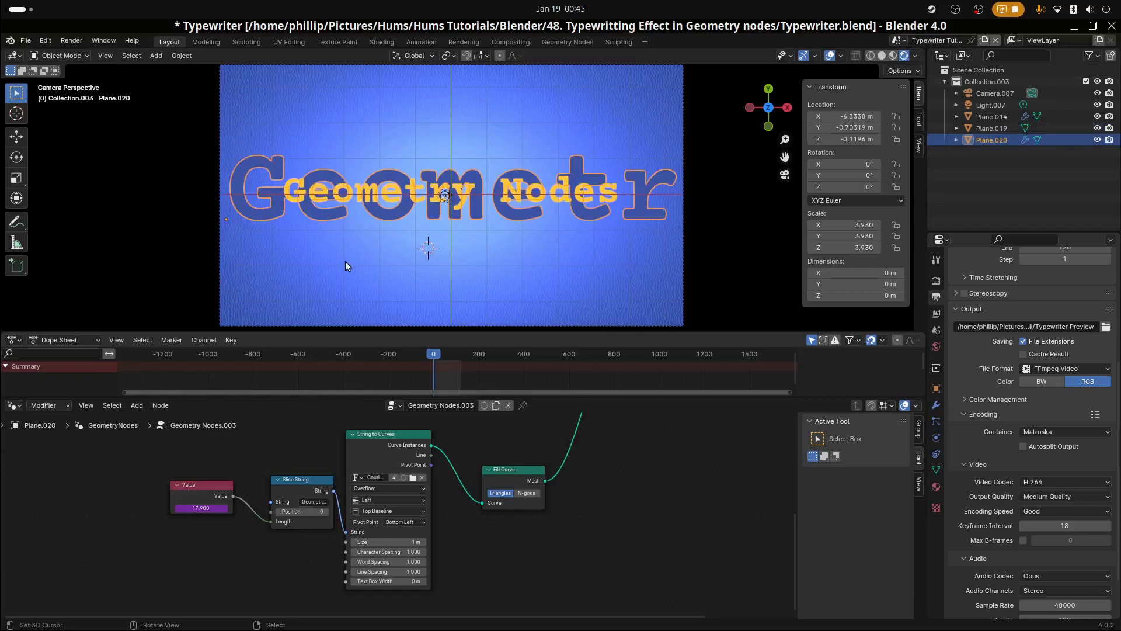
{"action": "scroll", "coordinate": [356, 264], "scroll_direction": "down", "scroll_amount": 1}
{"action": "scroll", "coordinate": [380, 263], "scroll_direction": "up", "scroll_amount": 1}
In Plane.020's tree, try Material.003 and then Material.020 on the Set Material node.
{"action": "scroll", "coordinate": [587, 514], "scroll_direction": "down", "scroll_amount": 4}
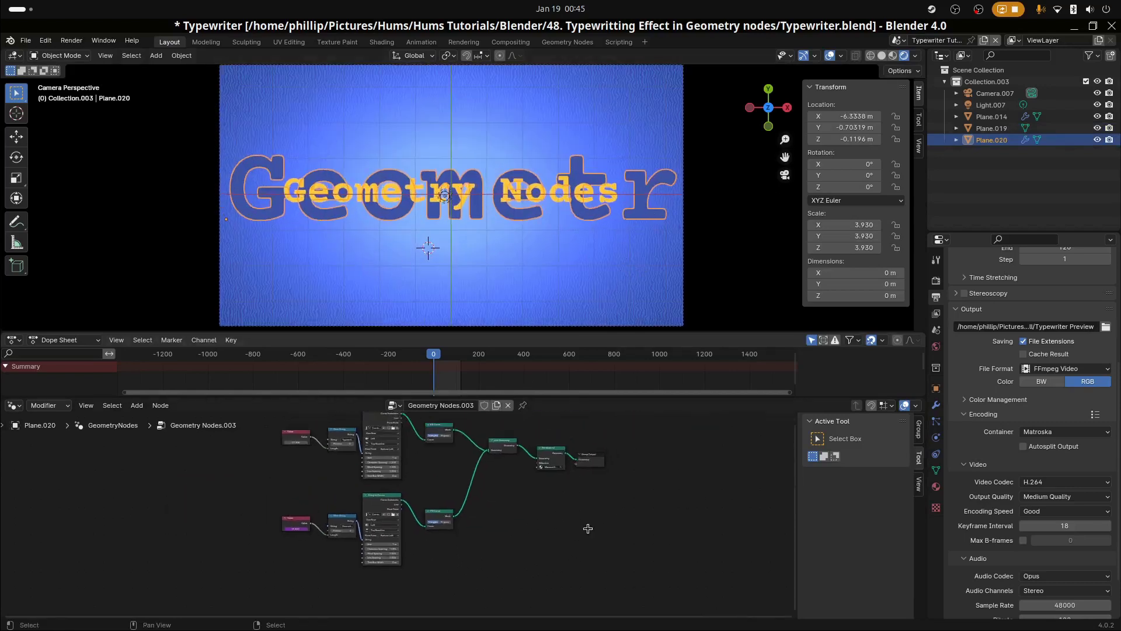
{"action": "middle_click_drag", "start_coordinate": [588, 528], "coordinate": [520, 534]}
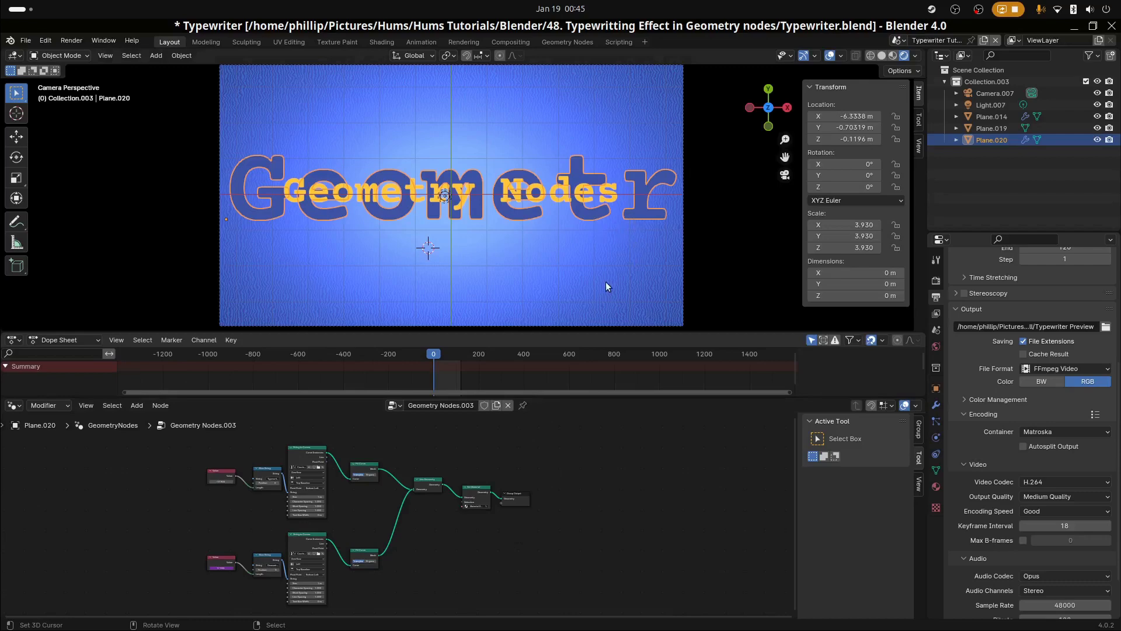
{"action": "scroll", "coordinate": [461, 499], "scroll_direction": "up", "scroll_amount": 3}
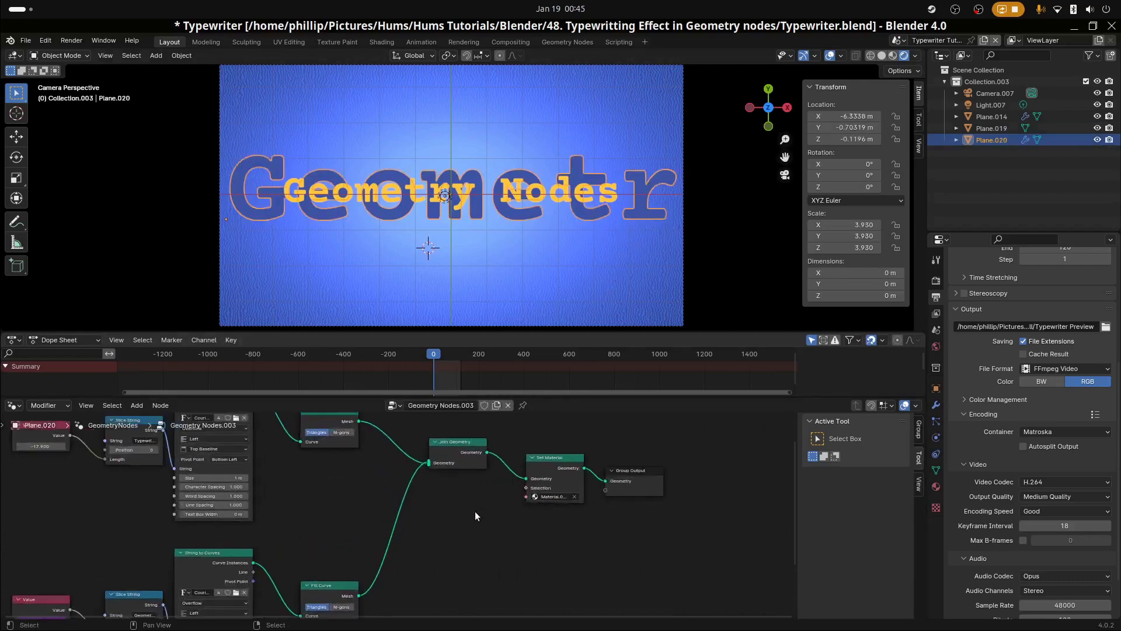
{"action": "scroll", "coordinate": [474, 512], "scroll_direction": "up", "scroll_amount": 3}
{"action": "middle_click_drag", "start_coordinate": [560, 531], "coordinate": [364, 567]}
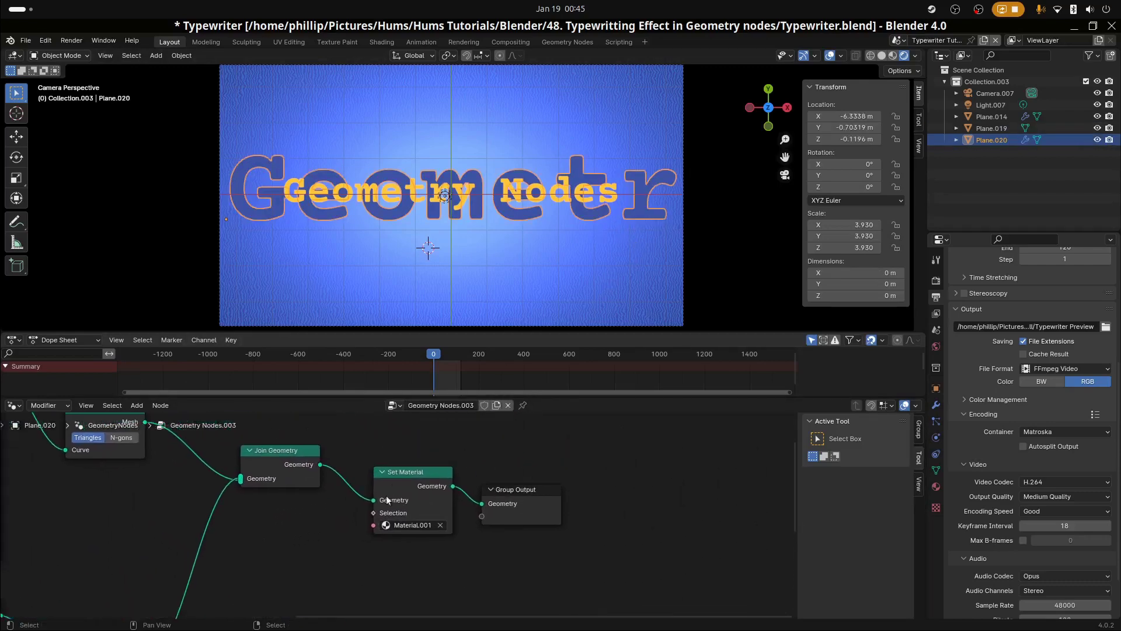
{"action": "scroll", "coordinate": [402, 515], "scroll_direction": "up", "scroll_amount": 2}
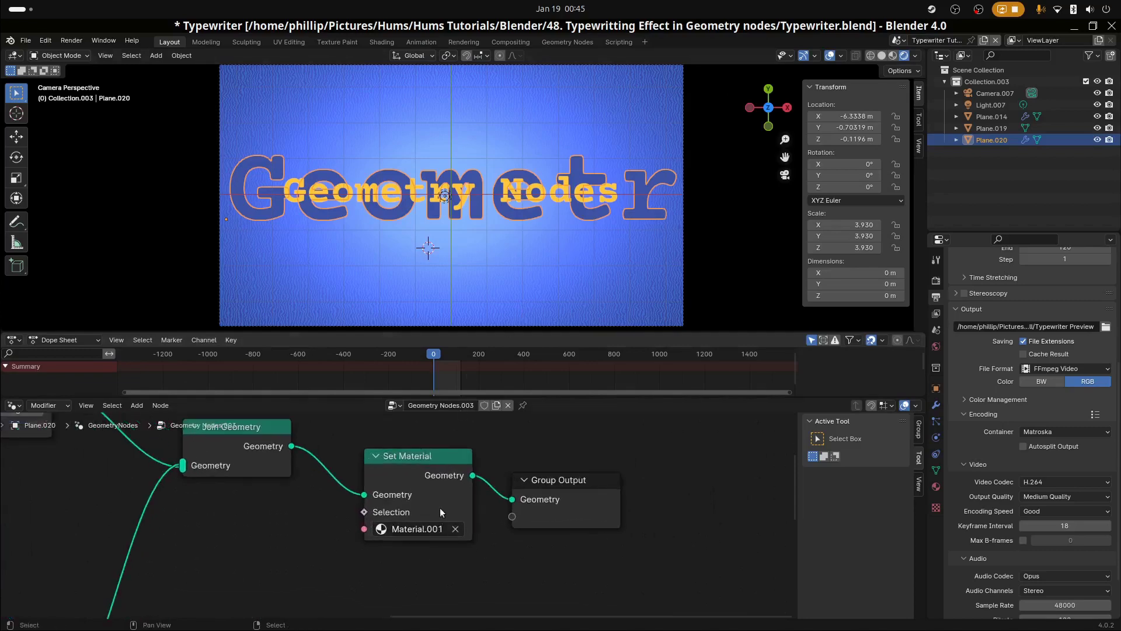
{"action": "left_click", "coordinate": [412, 528]}
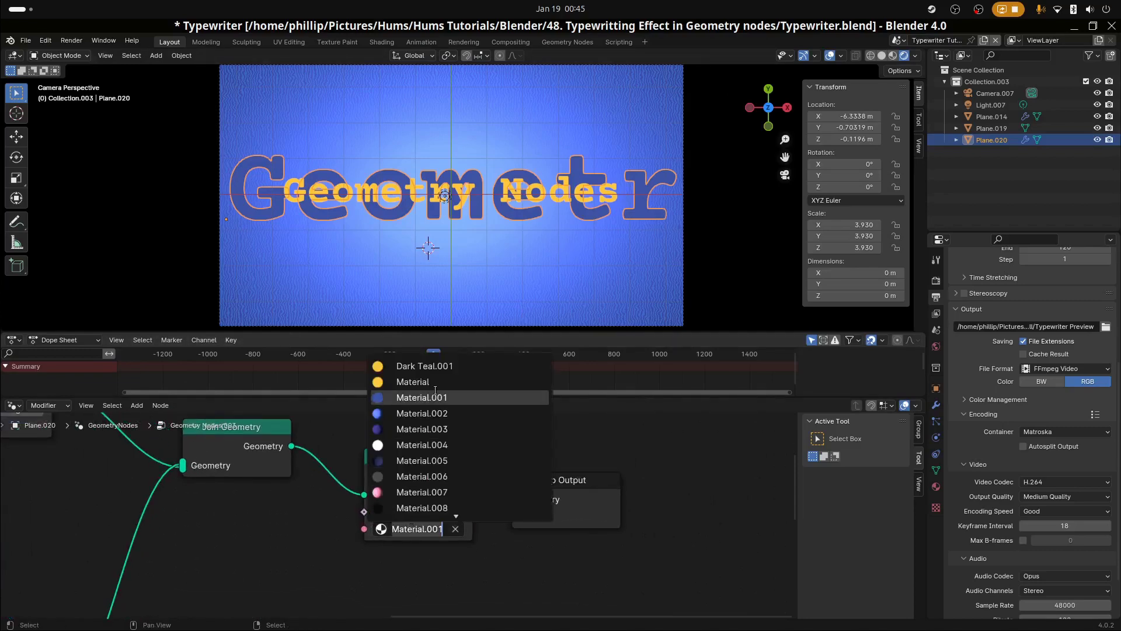
{"action": "left_click", "coordinate": [462, 429]}
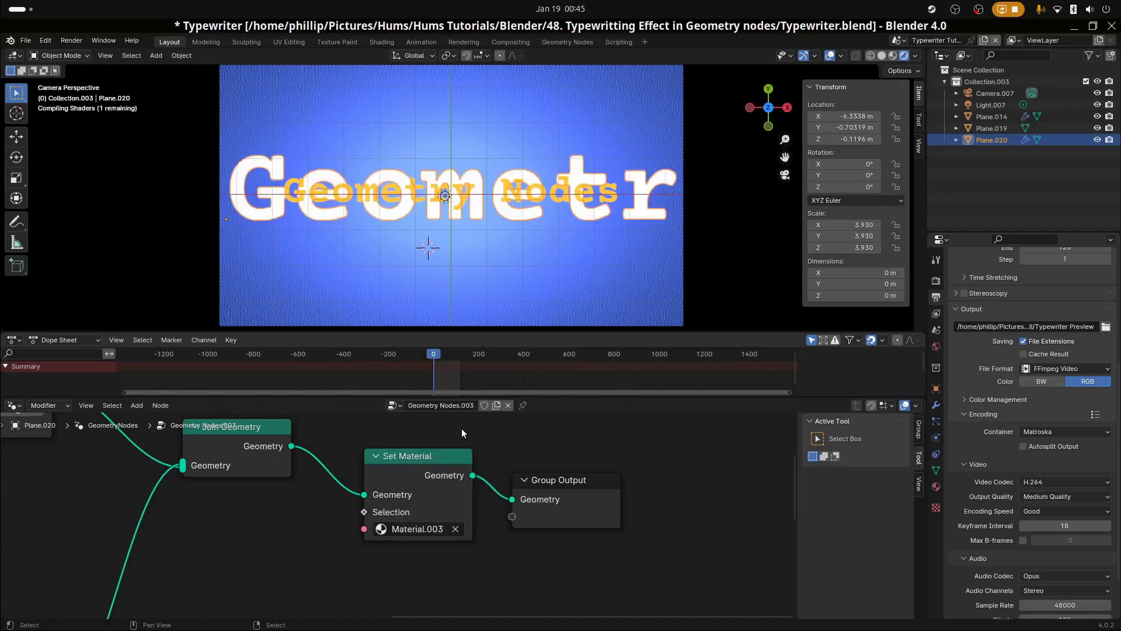
{"action": "left_click", "coordinate": [418, 529]}
{"action": "scroll", "coordinate": [416, 516], "scroll_direction": "down", "scroll_amount": 10}
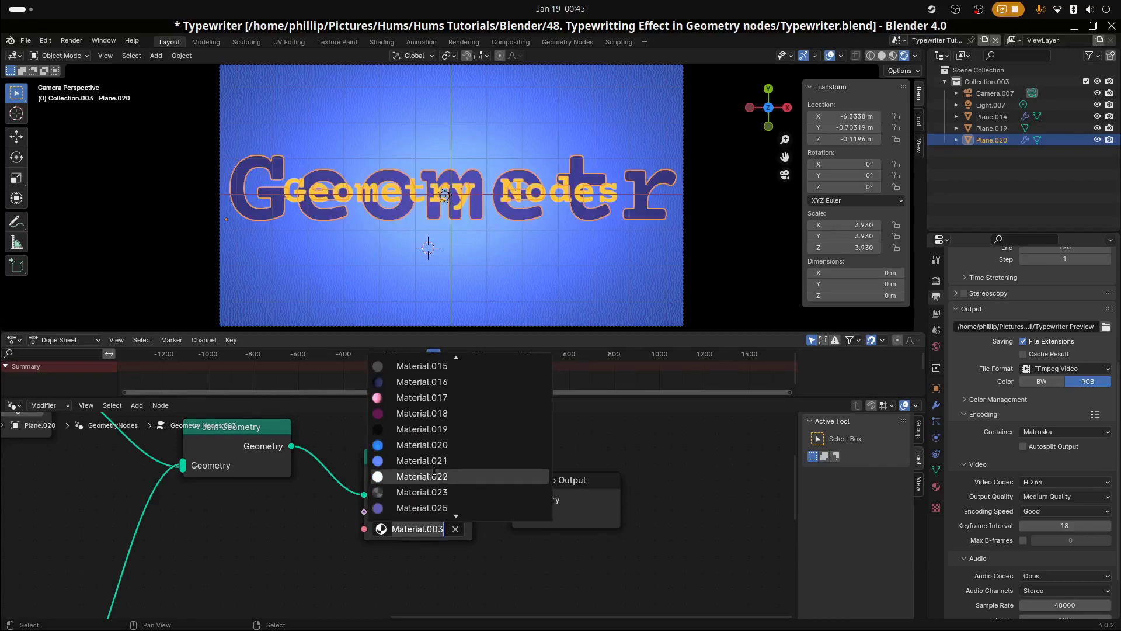
{"action": "left_click", "coordinate": [445, 446]}
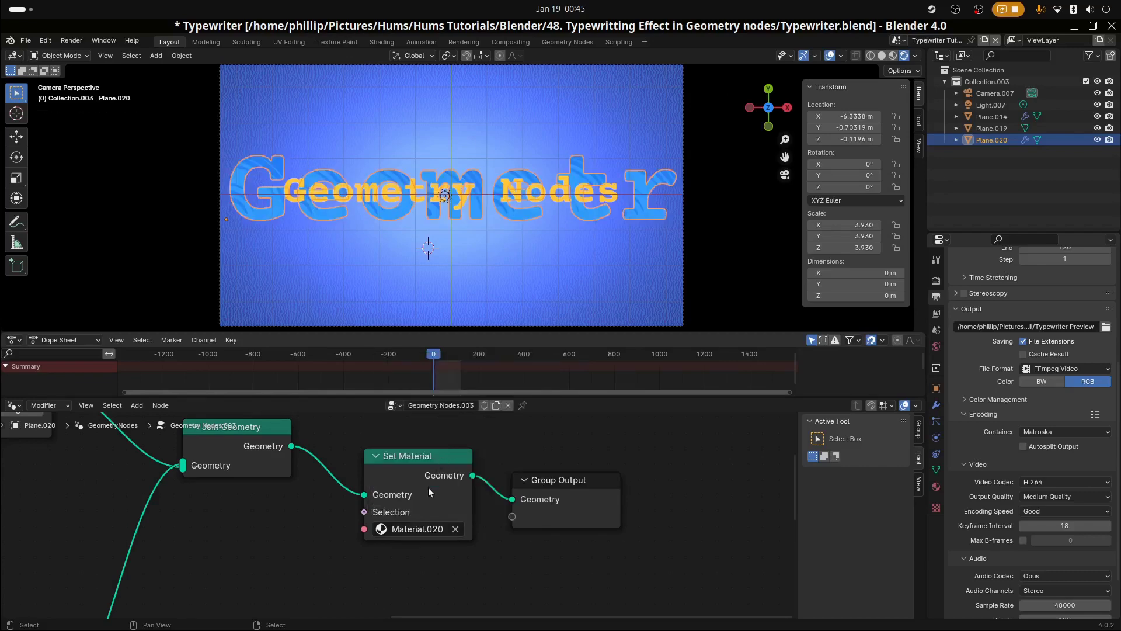
Check that the blue plane uses Material.002, then assign Material.002 in the lettering's Set Material node.
{"action": "left_click", "coordinate": [521, 283]}
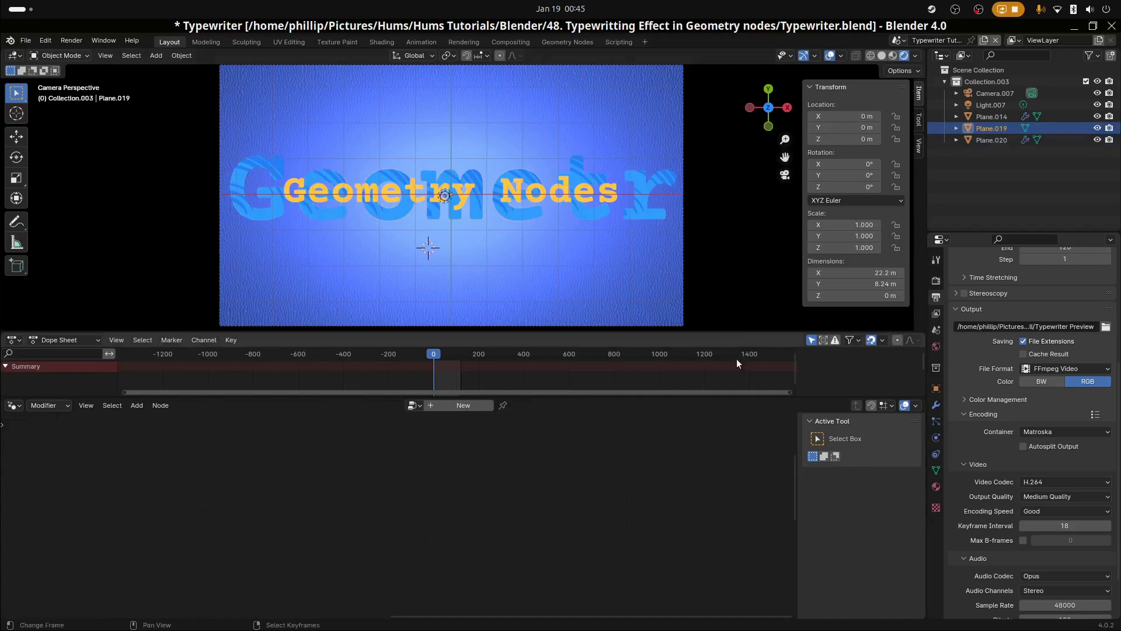
{"action": "left_click", "coordinate": [935, 487]}
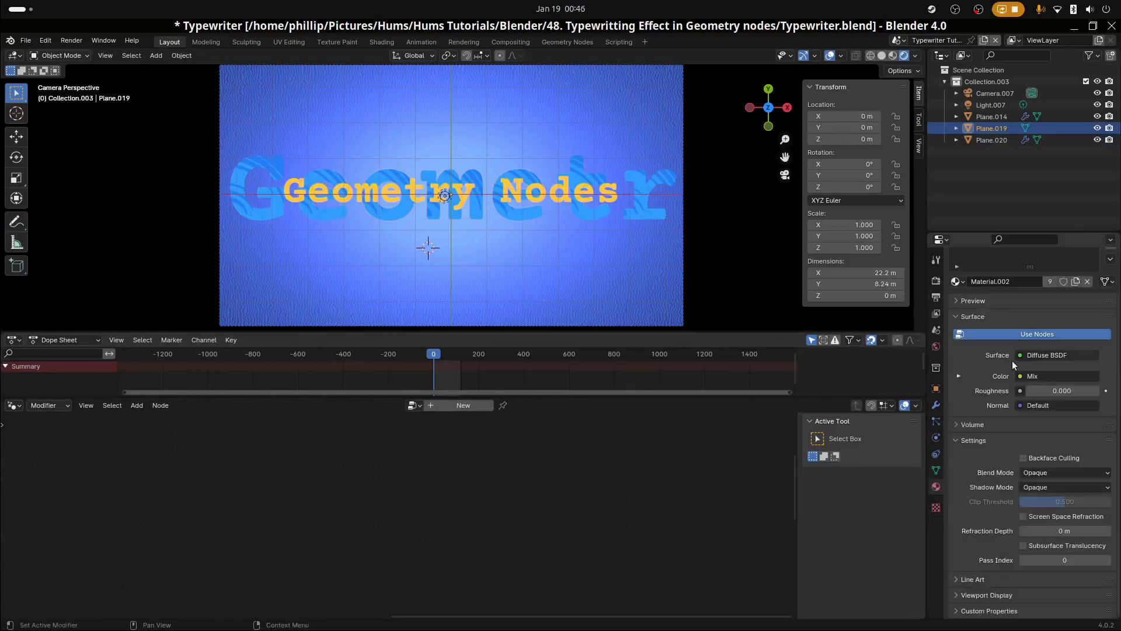
{"action": "scroll", "coordinate": [1027, 382], "scroll_direction": "up", "scroll_amount": 2}
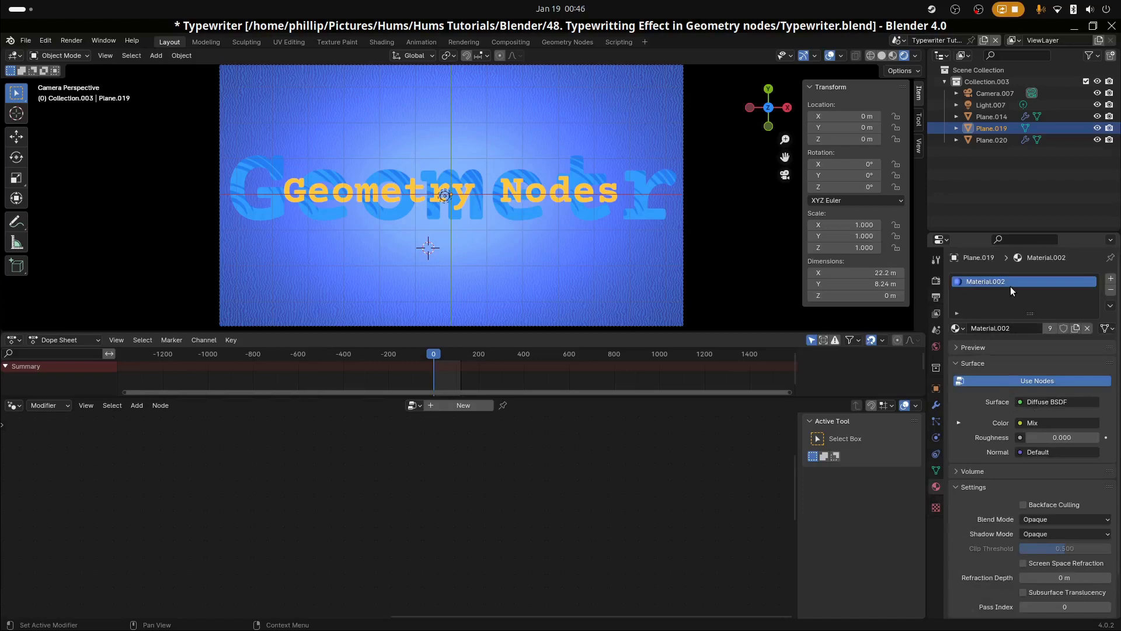
{"action": "left_click", "coordinate": [531, 199]}
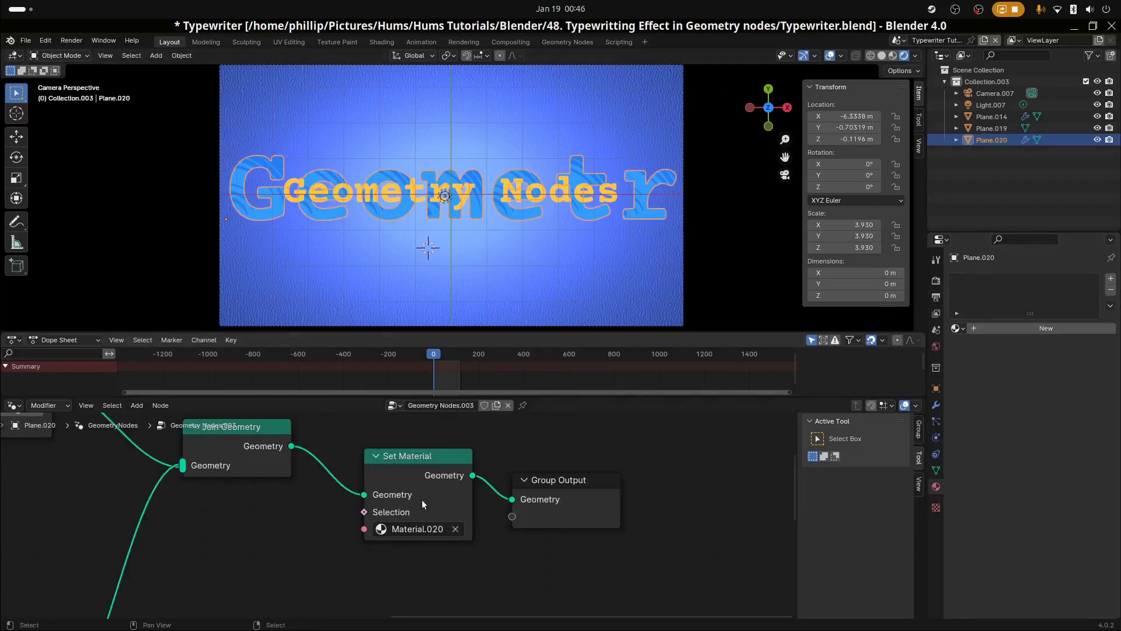
{"action": "left_click", "coordinate": [407, 529]}
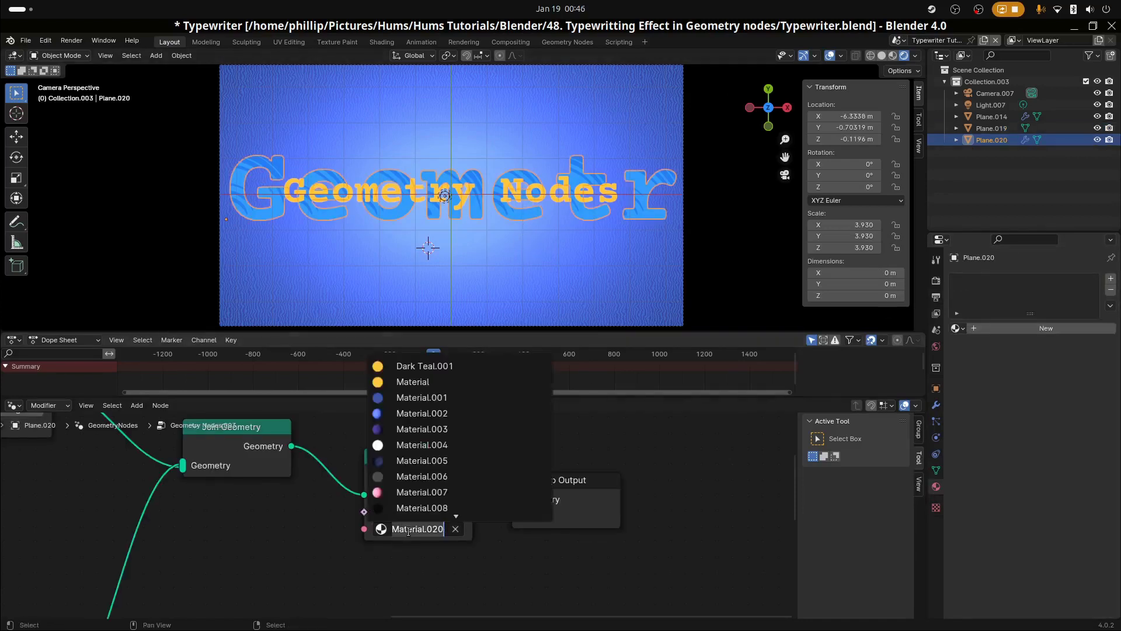
{"action": "left_click", "coordinate": [451, 418]}
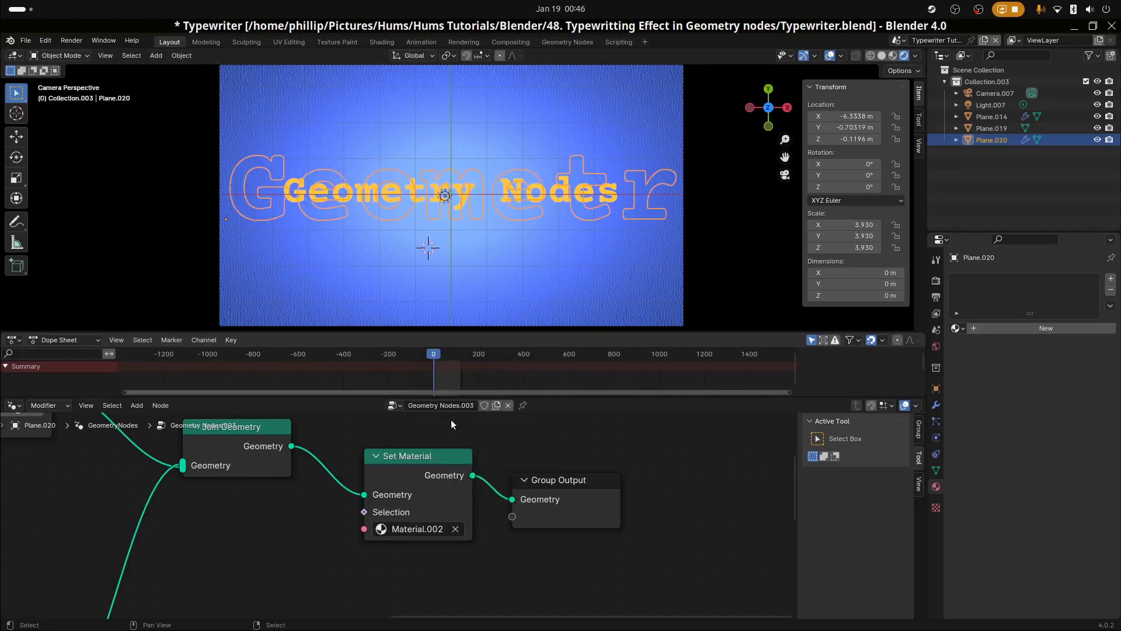
{"action": "left_click", "coordinate": [564, 227]}
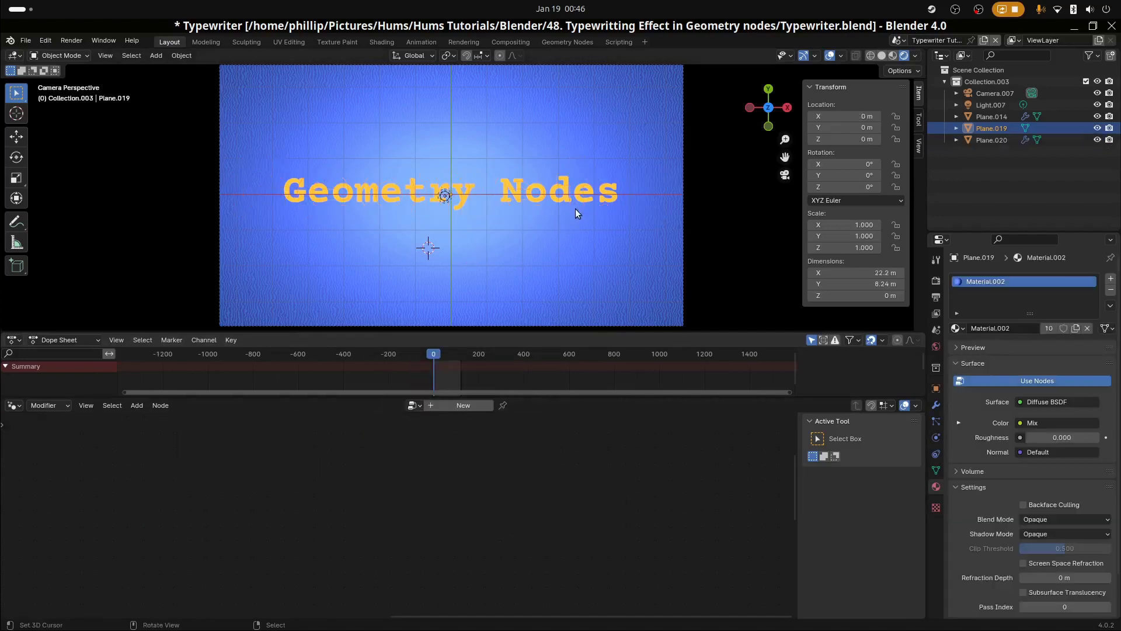
{"action": "left_click", "coordinate": [616, 210]}
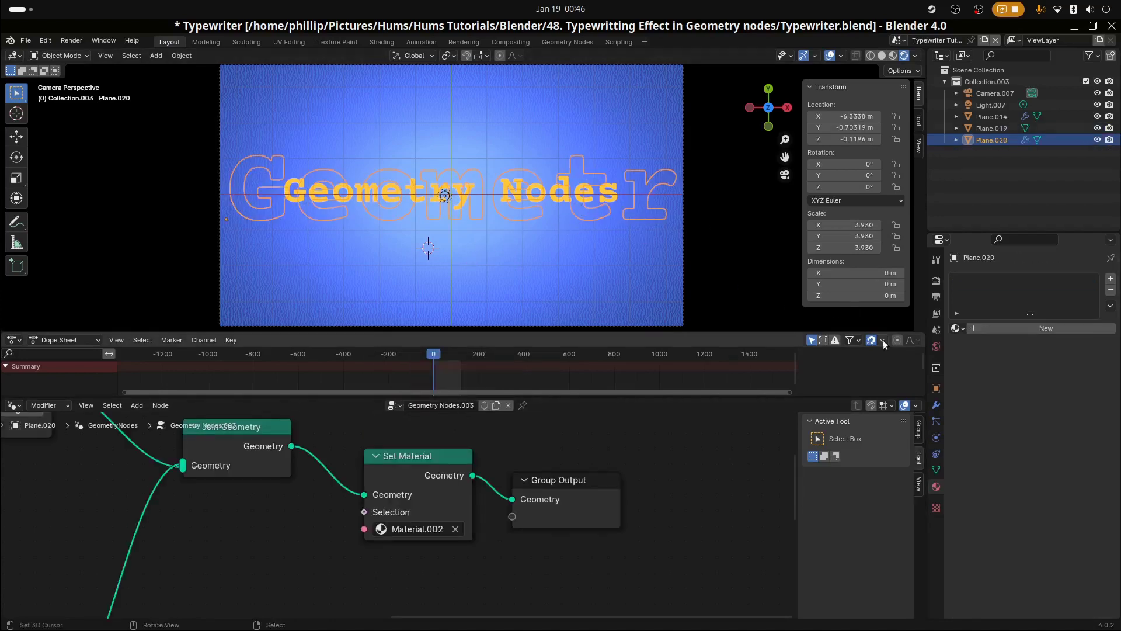
Look through the Output properties, then show Render settings: EEVEE with Ambient Occlusion enabled.
{"action": "left_click", "coordinate": [937, 297]}
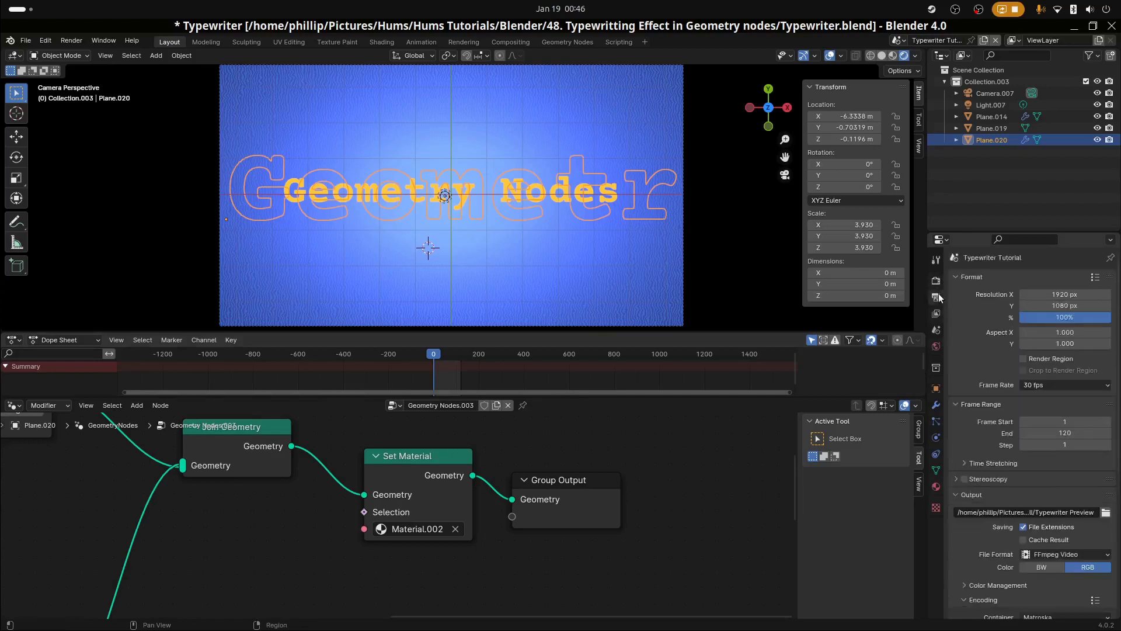
{"action": "scroll", "coordinate": [998, 425], "scroll_direction": "down", "scroll_amount": 3}
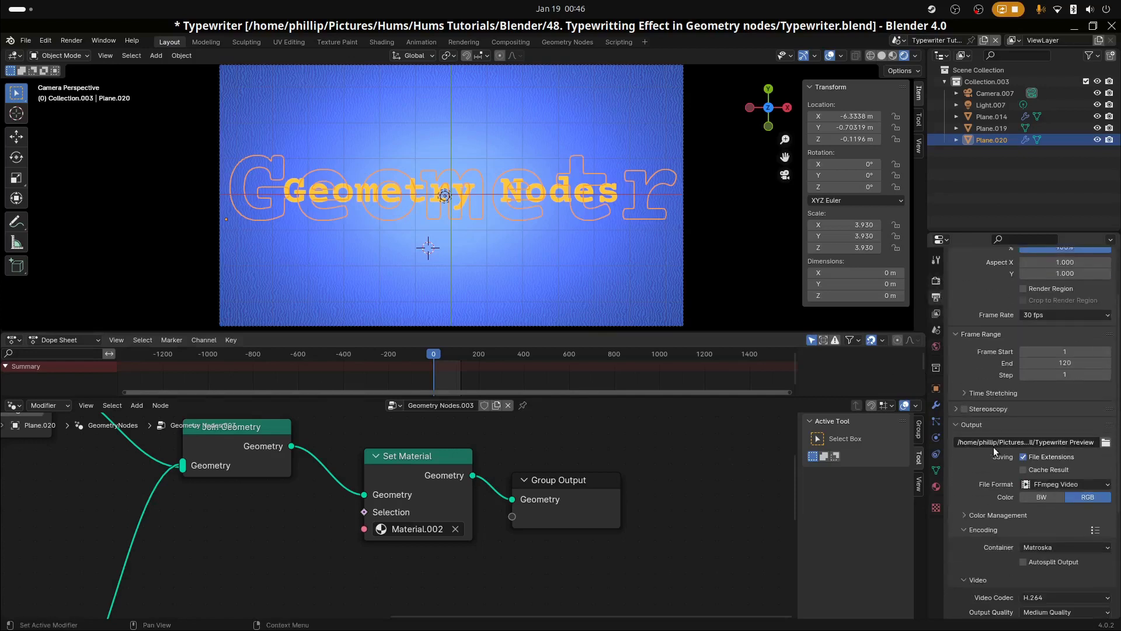
{"action": "scroll", "coordinate": [993, 446], "scroll_direction": "down", "scroll_amount": 2}
{"action": "scroll", "coordinate": [993, 447], "scroll_direction": "up", "scroll_amount": 5}
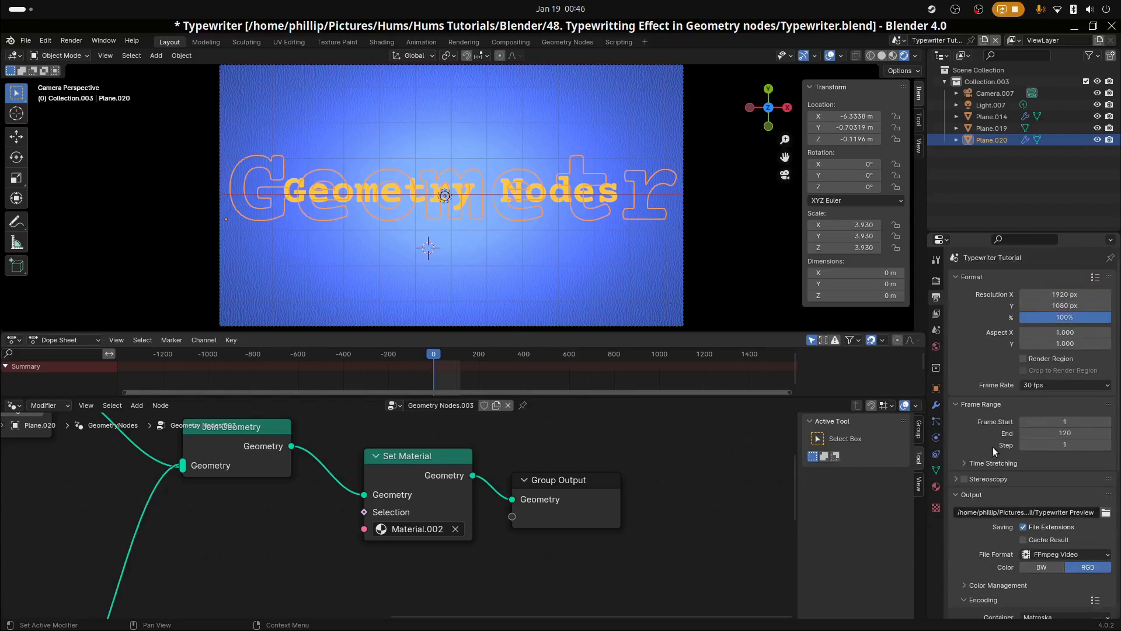
{"action": "left_click", "coordinate": [936, 281]}
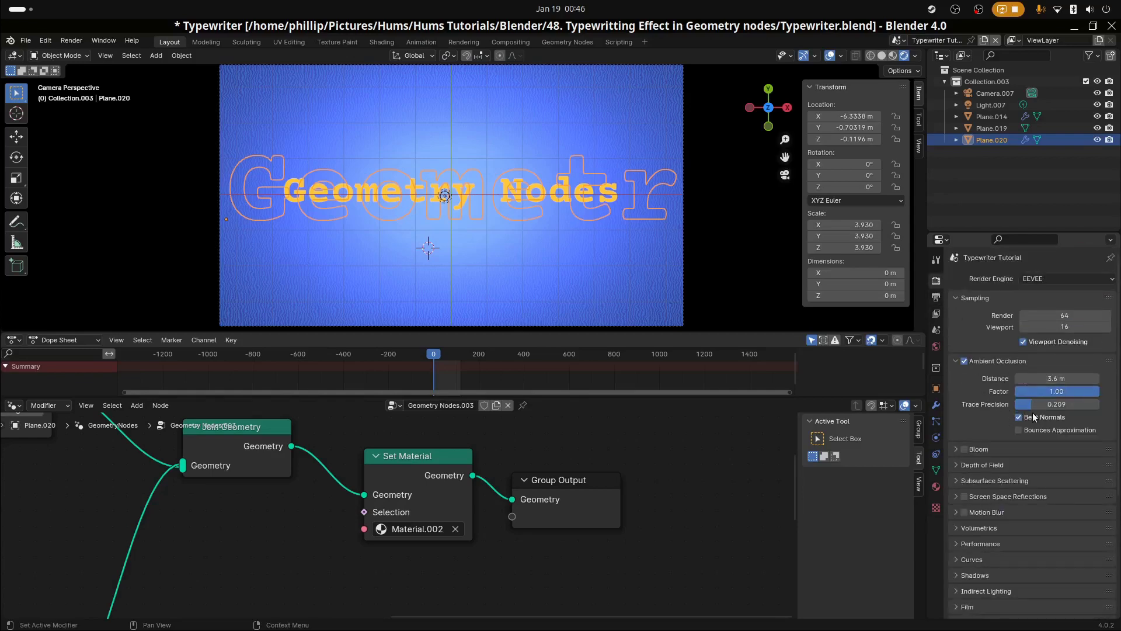
{"action": "scroll", "coordinate": [508, 217], "scroll_direction": "up", "scroll_amount": 2}
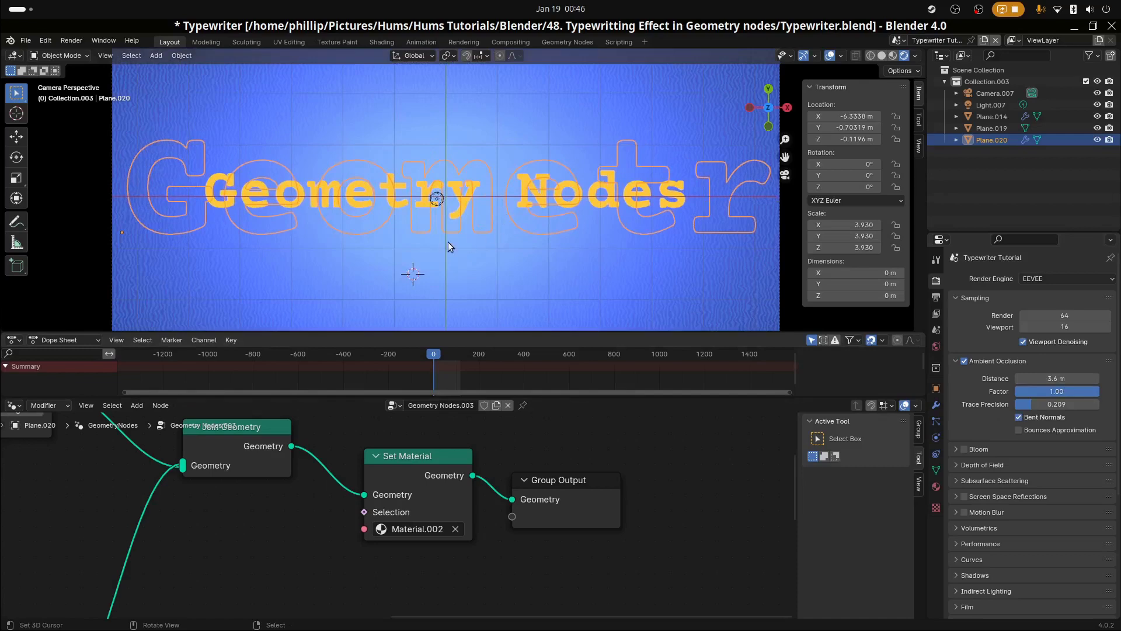
Select the enlarged background lettering and nudge it slightly upward along Z.
{"action": "middle_click_drag", "start_coordinate": [448, 242], "coordinate": [441, 120]}
{"action": "scroll", "coordinate": [545, 160], "scroll_direction": "up", "scroll_amount": 5}
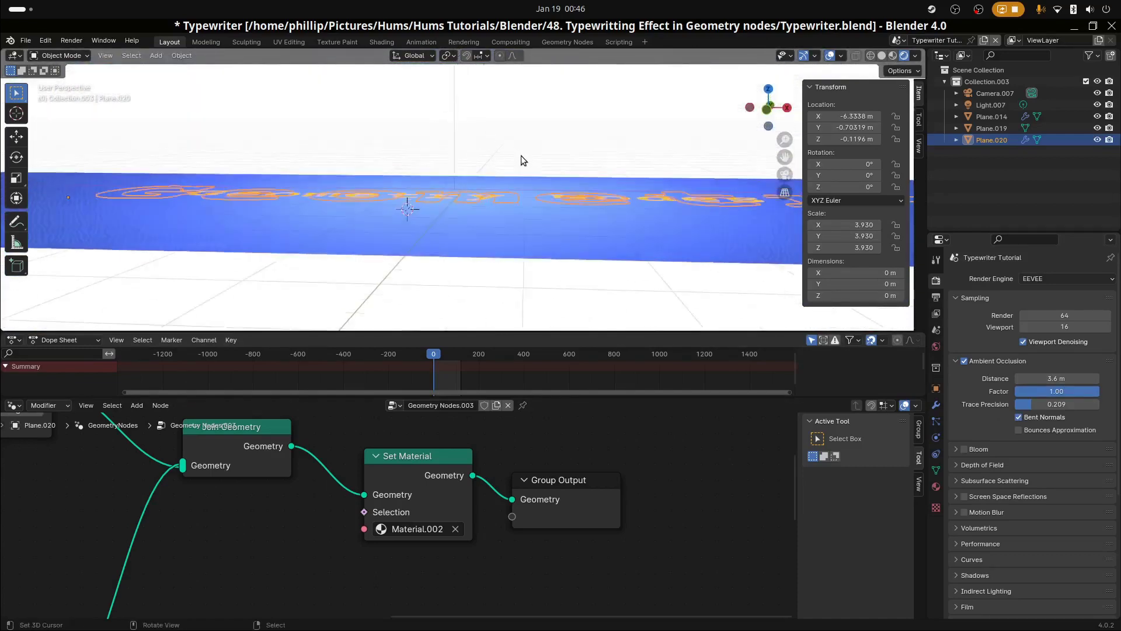
{"action": "left_click", "coordinate": [491, 199]}
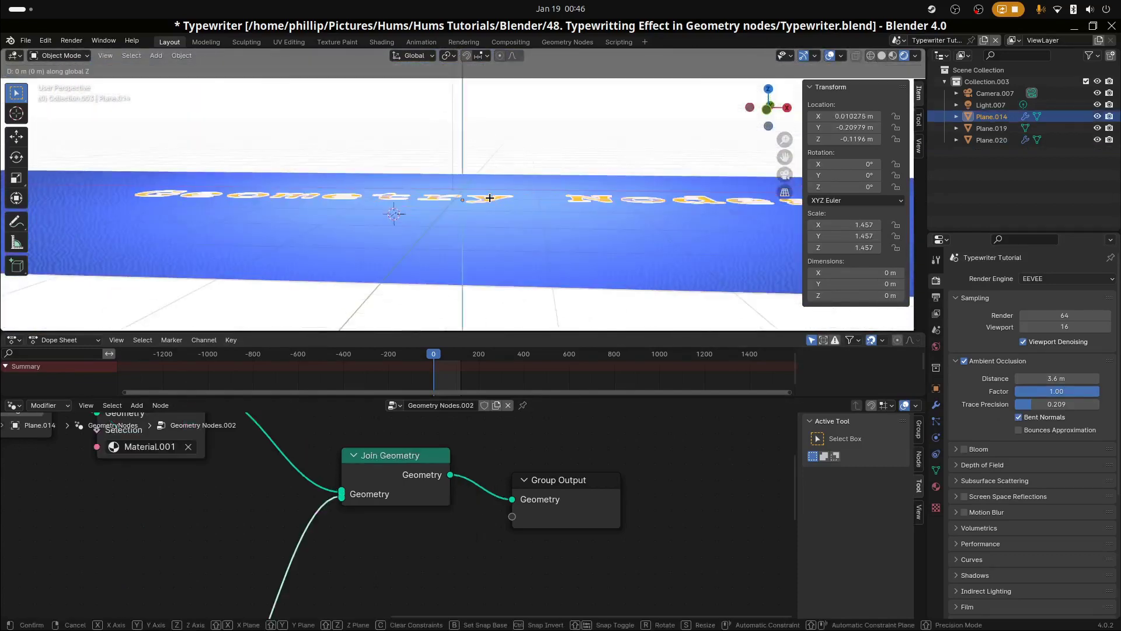
{"action": "left_click", "coordinate": [490, 205]}
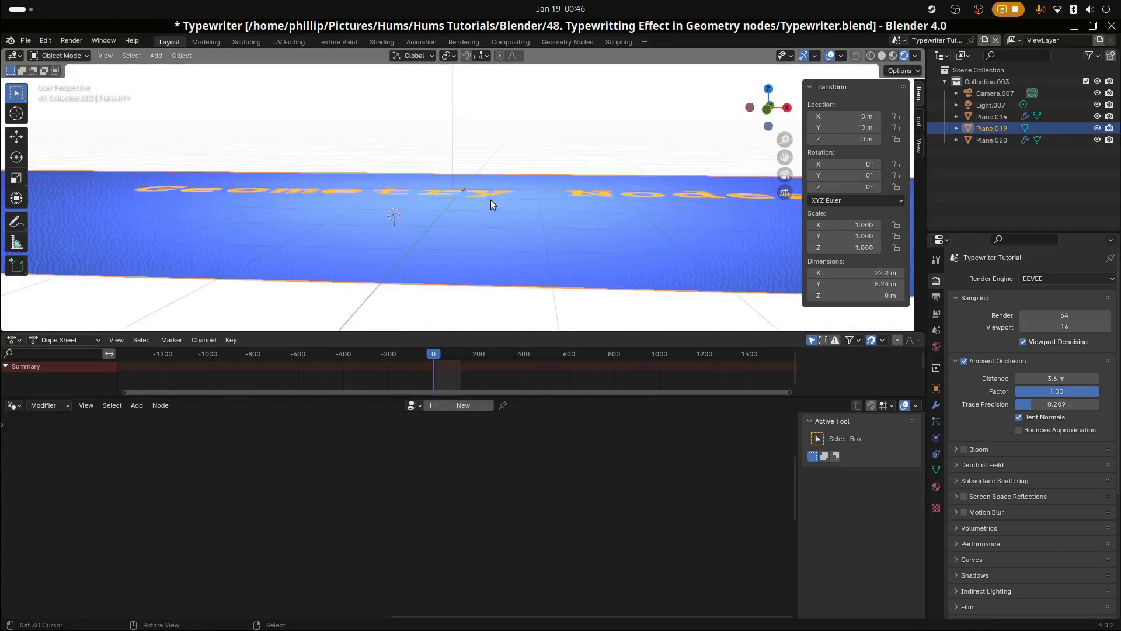
{"action": "left_click", "coordinate": [498, 202]}
{"action": "left_click", "coordinate": [500, 200]}
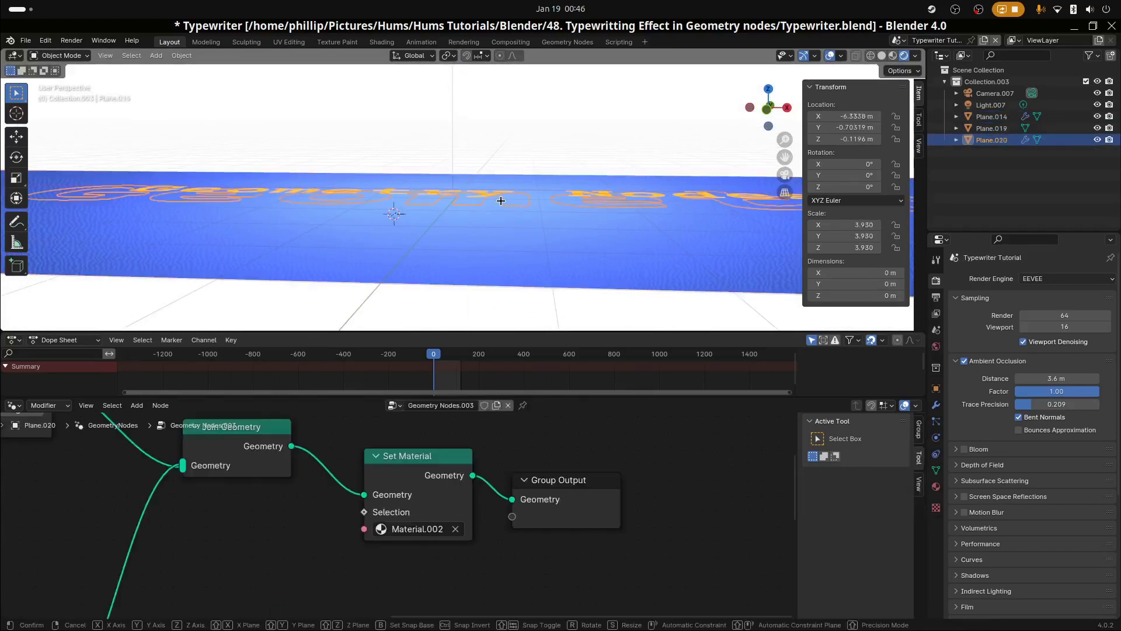
{"action": "key", "text": "g"}
{"action": "key", "text": "z"}
{"action": "left_click", "coordinate": [502, 198]}
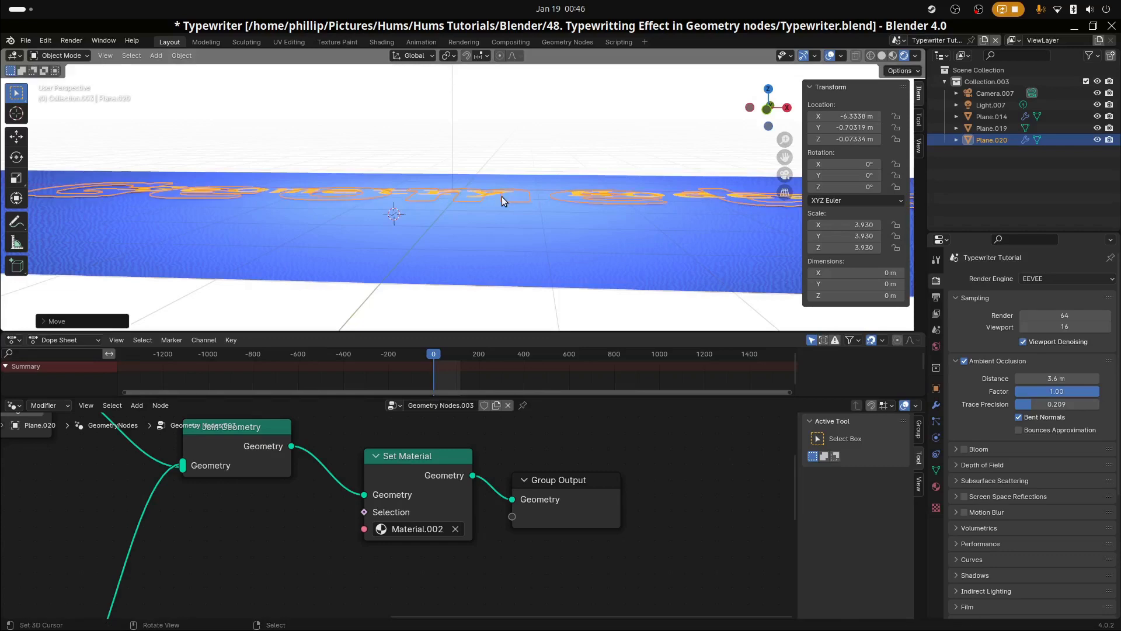
{"action": "key", "text": "KP_0"}
Raise Plane.020 again along Z to -0.021474 m and scrub the timeline to preview.
{"action": "left_click", "coordinate": [512, 273]}
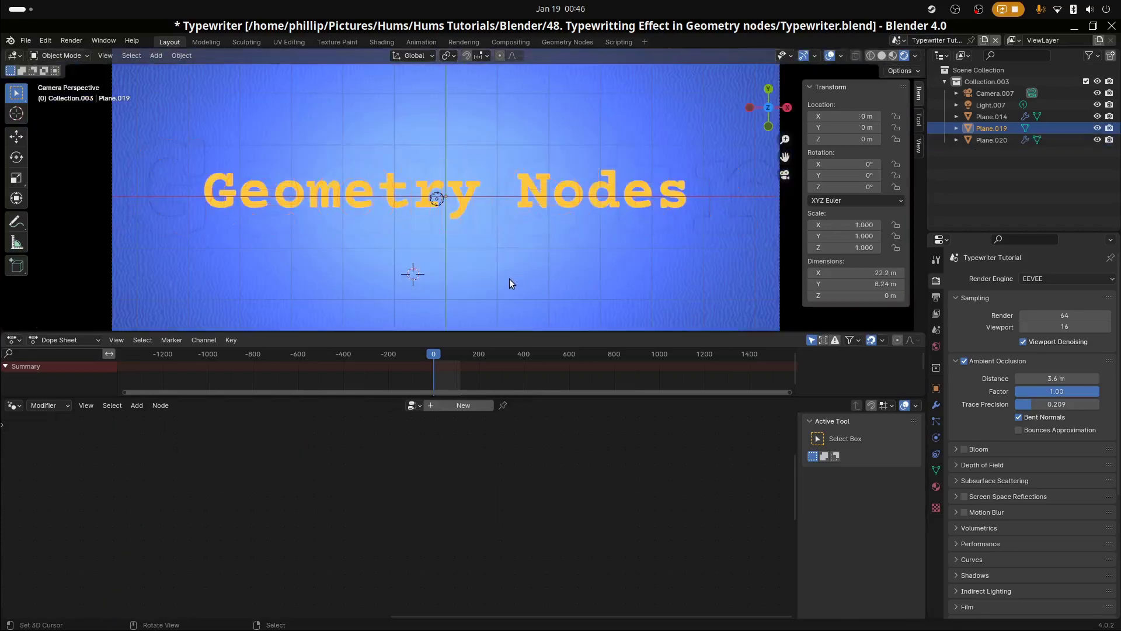
{"action": "left_click", "coordinate": [482, 226]}
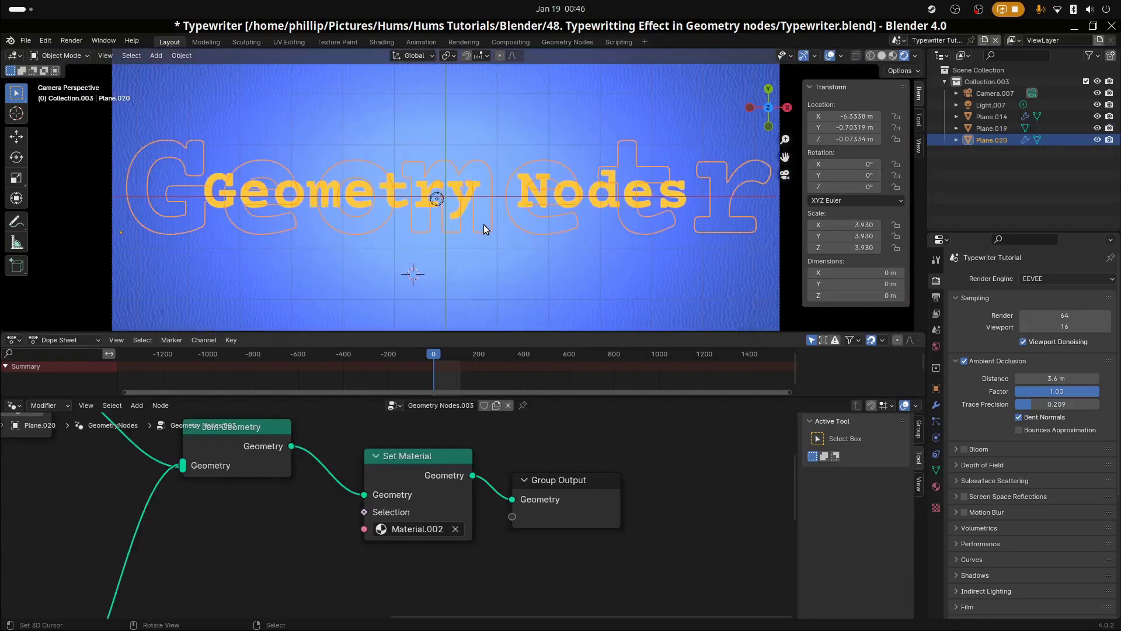
{"action": "key", "text": "g"}
{"action": "key", "text": "z"}
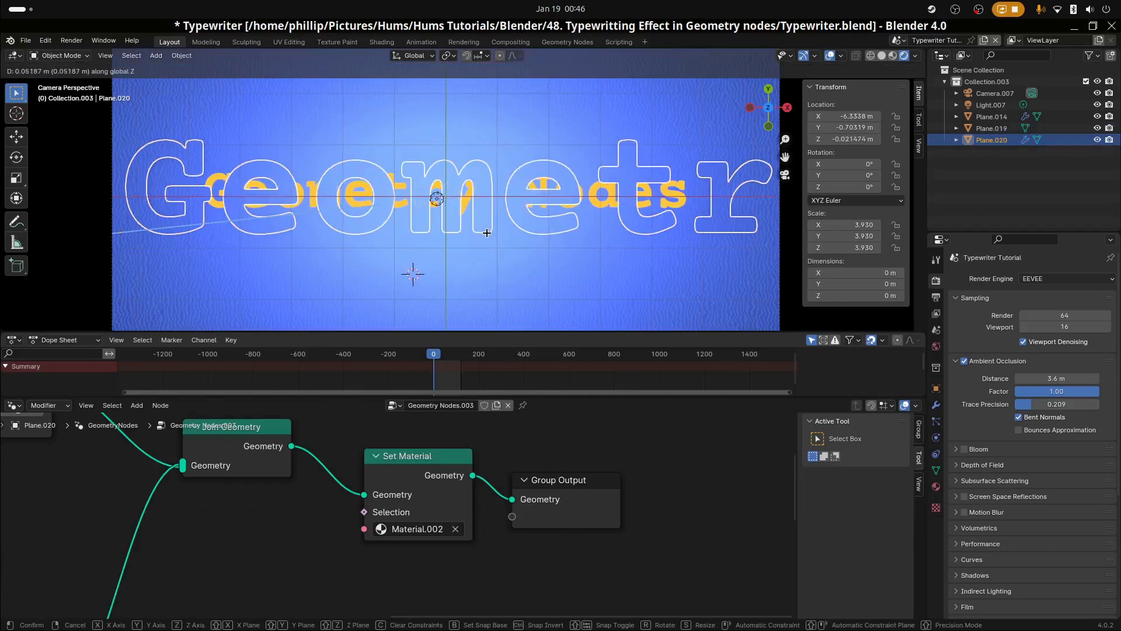
{"action": "left_click", "coordinate": [484, 209]}
{"action": "left_click", "coordinate": [469, 202]}
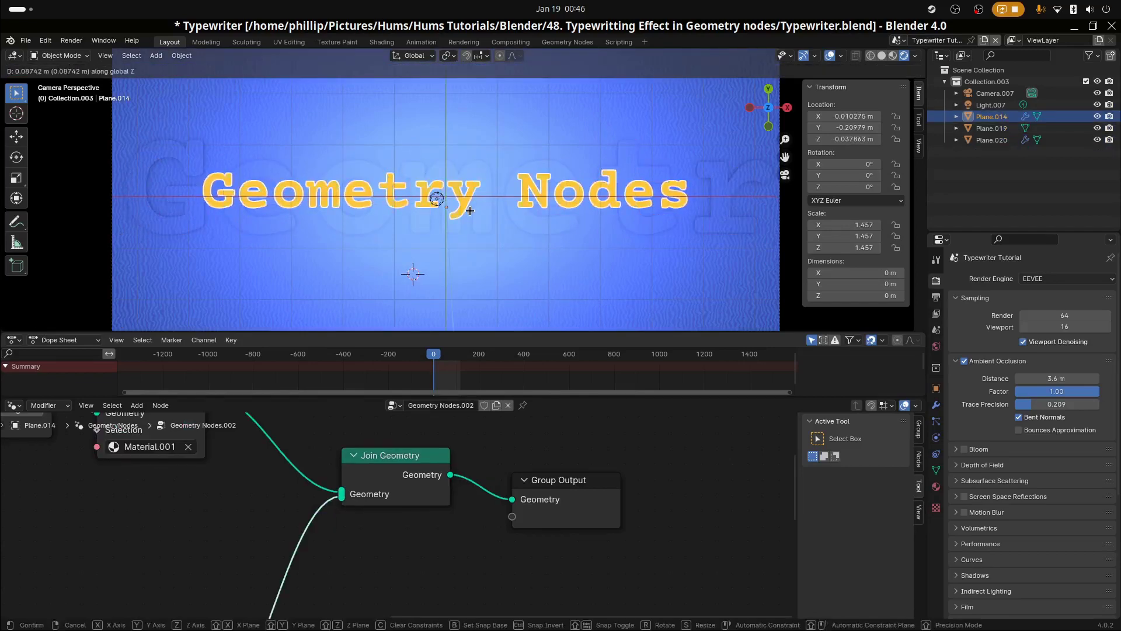
{"action": "left_click", "coordinate": [500, 258]}
{"action": "scroll", "coordinate": [500, 258], "scroll_direction": "down", "scroll_amount": 2}
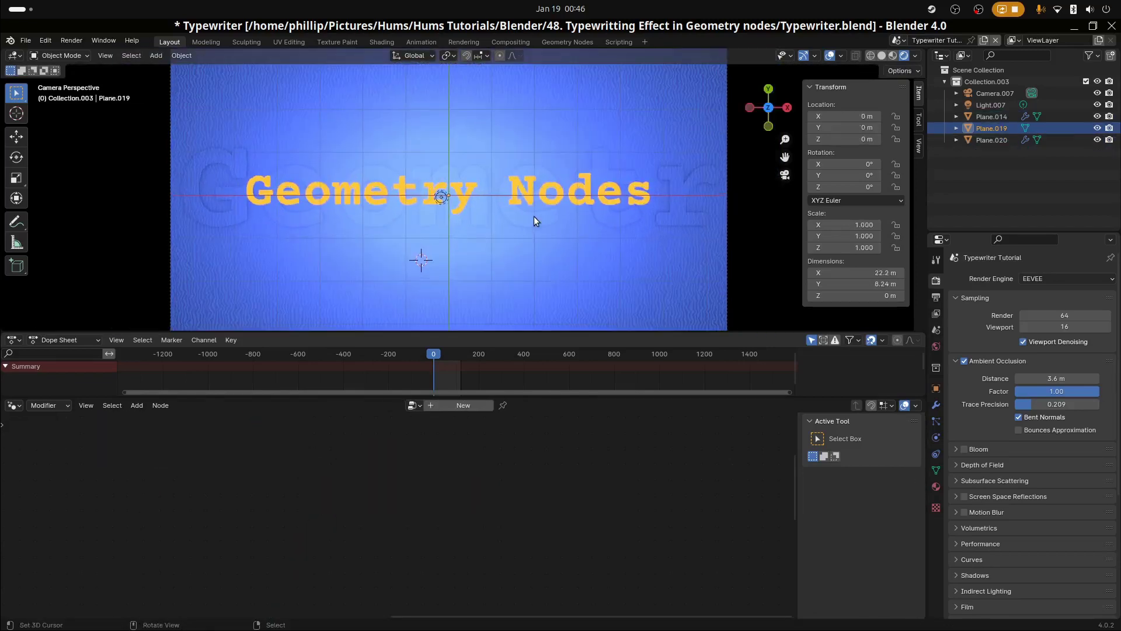
{"action": "mouse_move", "coordinate": [445, 368]}
{"action": "left_mouse_down"}
{"action": "mouse_move", "coordinate": [458, 368]}
{"action": "mouse_move", "coordinate": [433, 372]}
{"action": "left_mouse_up"}
Change Plane.020's Value node in Geometry Nodes.003 from -17.900 to 0.
{"action": "scroll", "coordinate": [396, 241], "scroll_direction": "up", "scroll_amount": 4}
{"action": "left_click", "coordinate": [400, 230]}
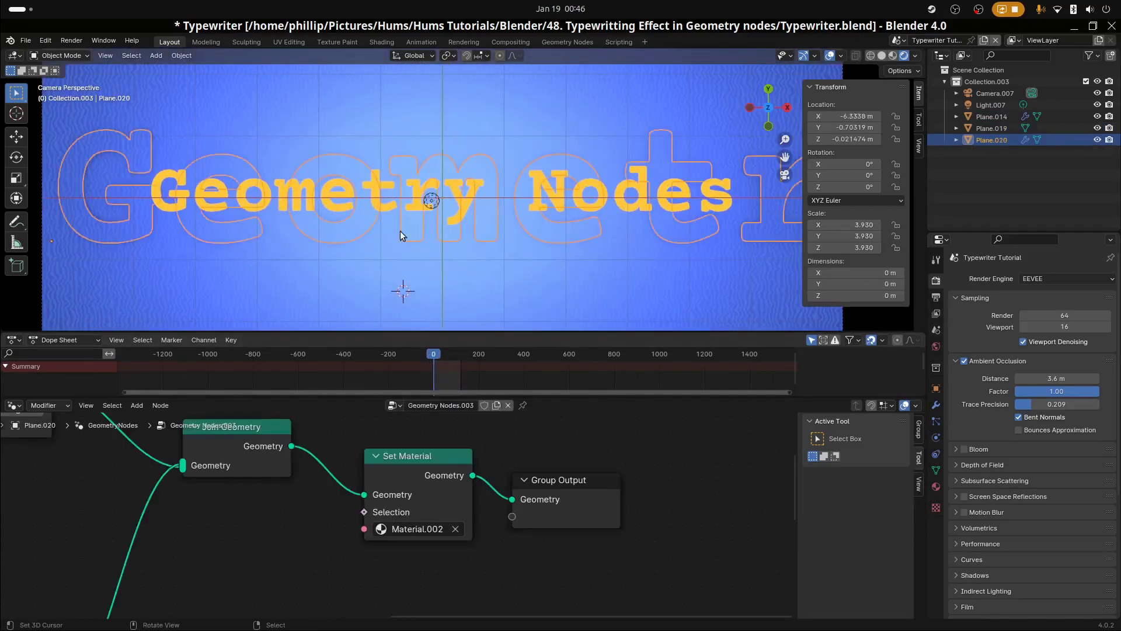
{"action": "scroll", "coordinate": [343, 505], "scroll_direction": "down", "scroll_amount": 5}
{"action": "middle_click_drag", "start_coordinate": [343, 505], "coordinate": [541, 449]}
{"action": "middle_click_drag", "start_coordinate": [435, 496], "coordinate": [423, 525]}
{"action": "scroll", "coordinate": [455, 491], "scroll_direction": "up", "scroll_amount": 2}
{"action": "scroll", "coordinate": [414, 490], "scroll_direction": "up", "scroll_amount": 3}
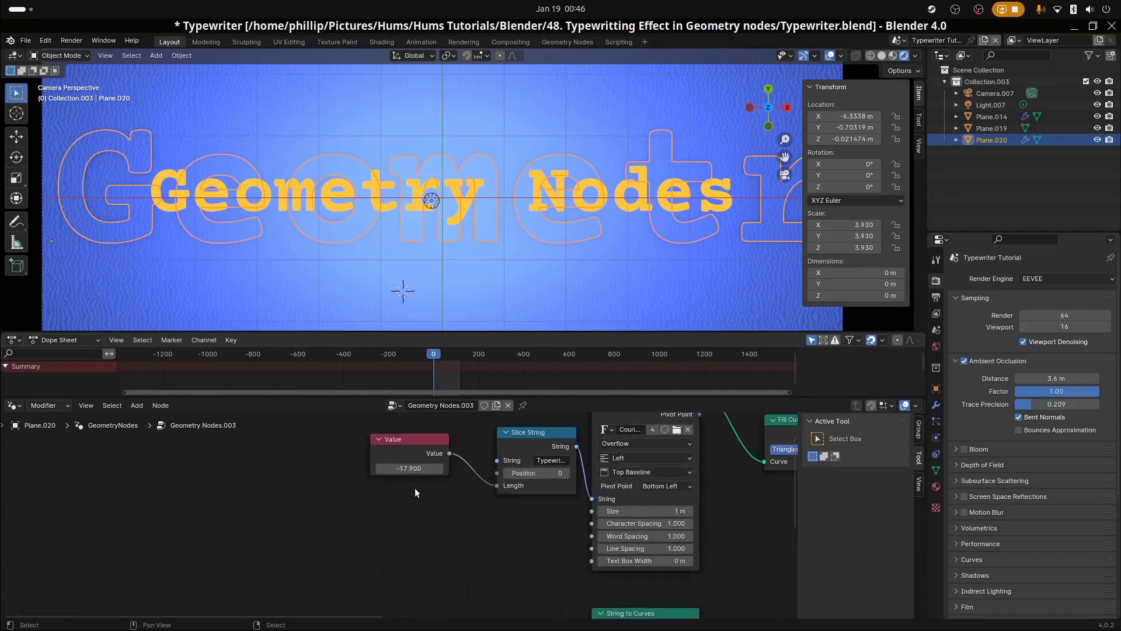
{"action": "left_click", "coordinate": [419, 467]}
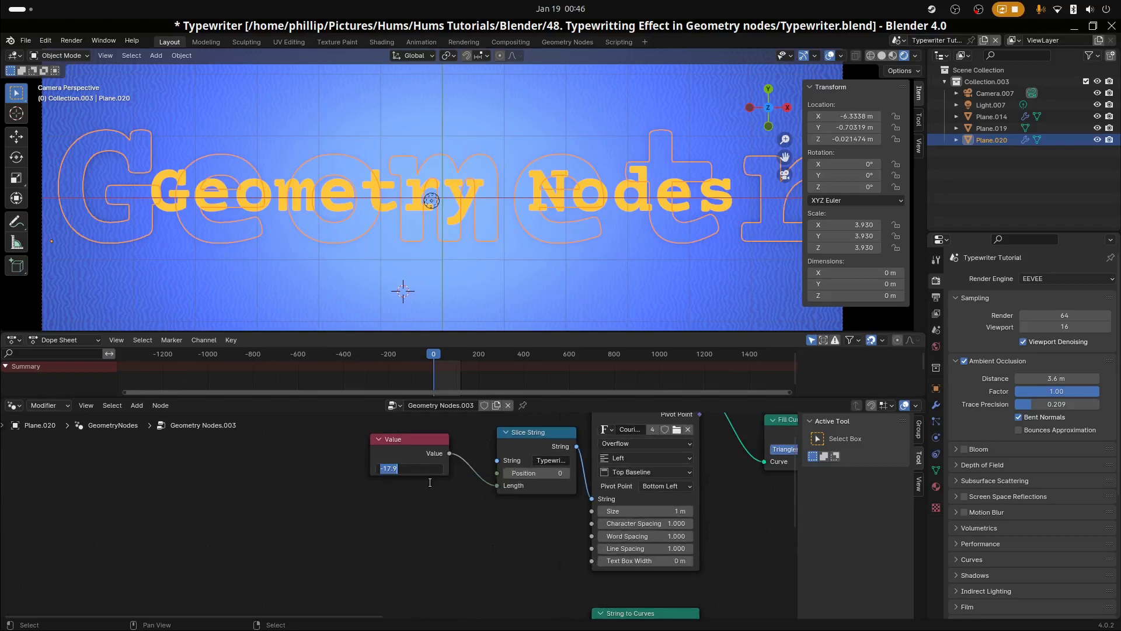
{"action": "type", "text": "0"}
{"action": "key", "text": "Return"}
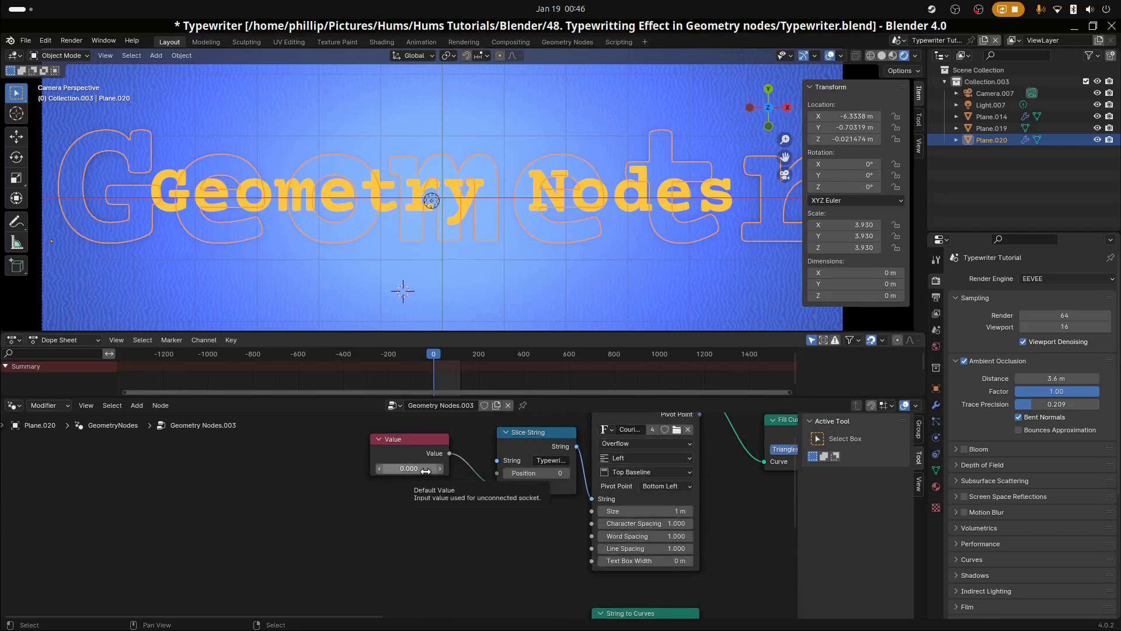
{"action": "right_click", "coordinate": [426, 471]}
{"action": "left_click", "coordinate": [399, 439]}
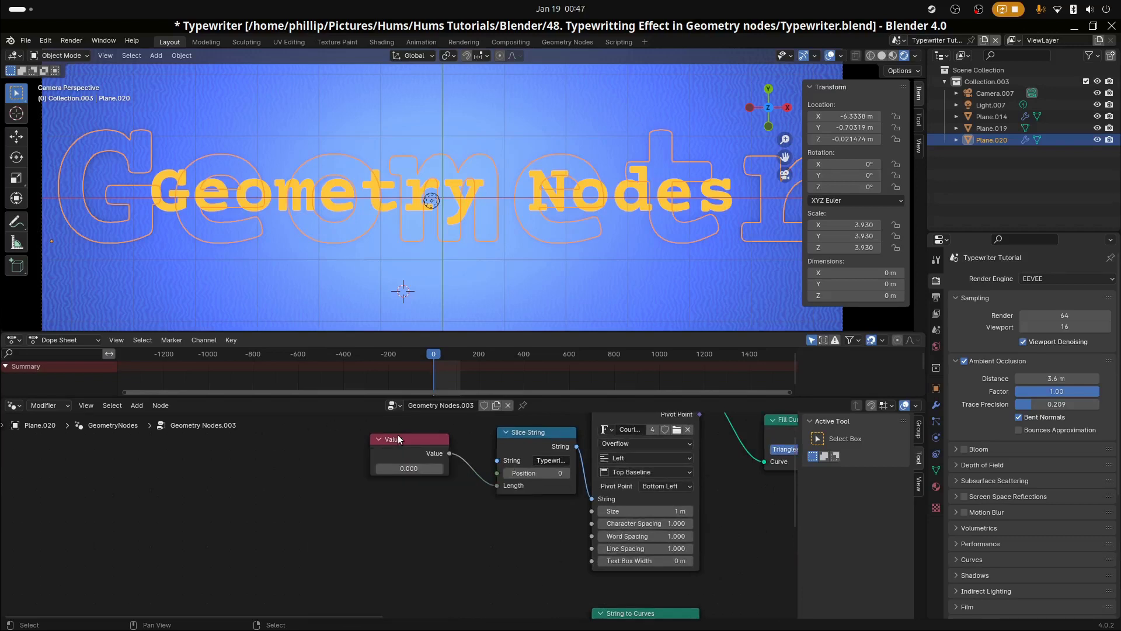
Copy Plane.014's Value as a new driver, paste it onto Plane.020's Value, and scrub to verify.
{"action": "left_click", "coordinate": [375, 201]}
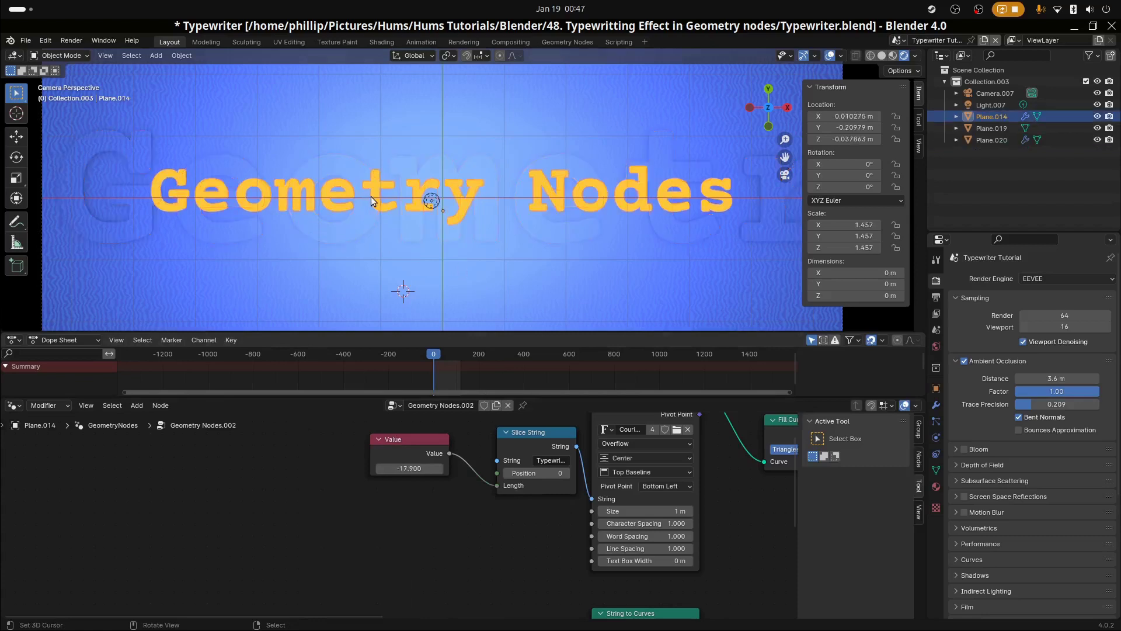
{"action": "right_click", "coordinate": [398, 467]}
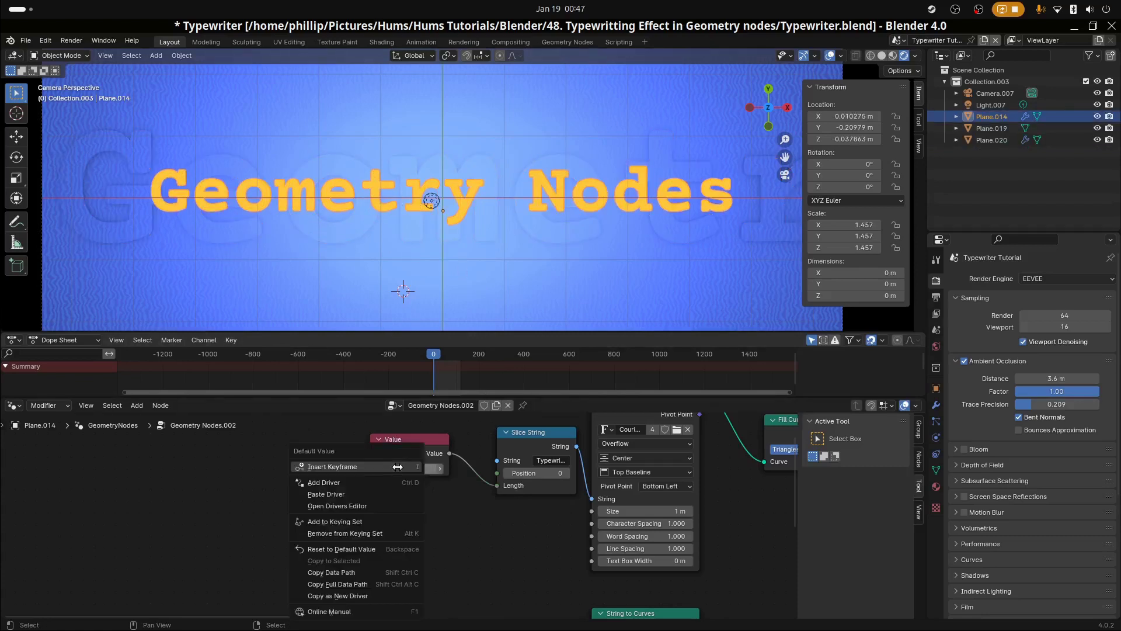
{"action": "left_click", "coordinate": [341, 595]}
{"action": "left_click", "coordinate": [366, 233]}
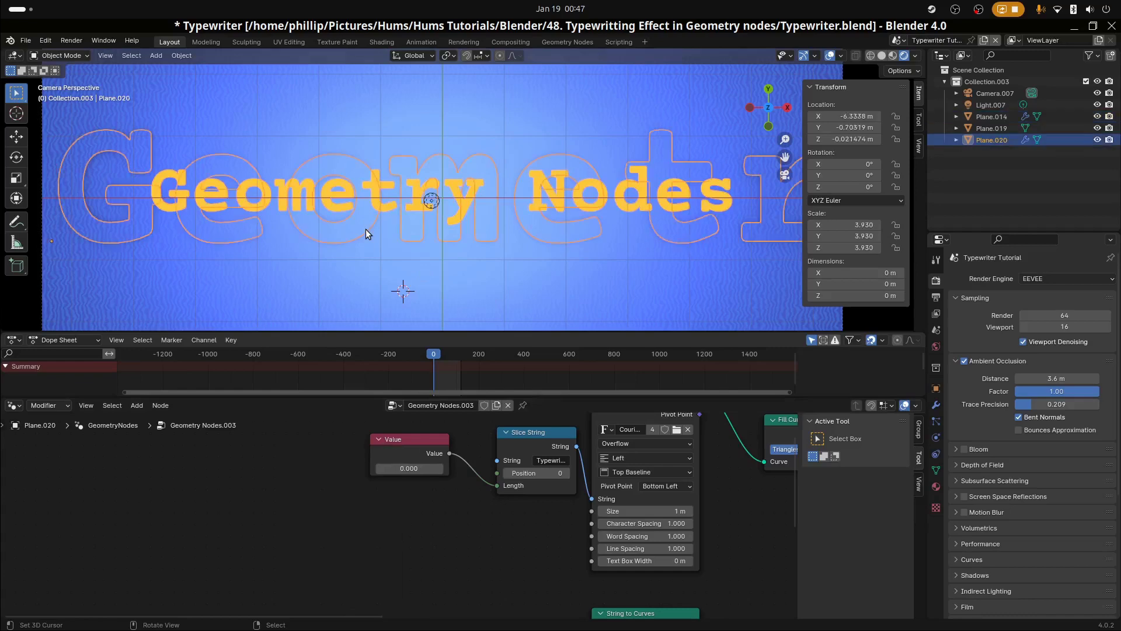
{"action": "right_click", "coordinate": [406, 468]}
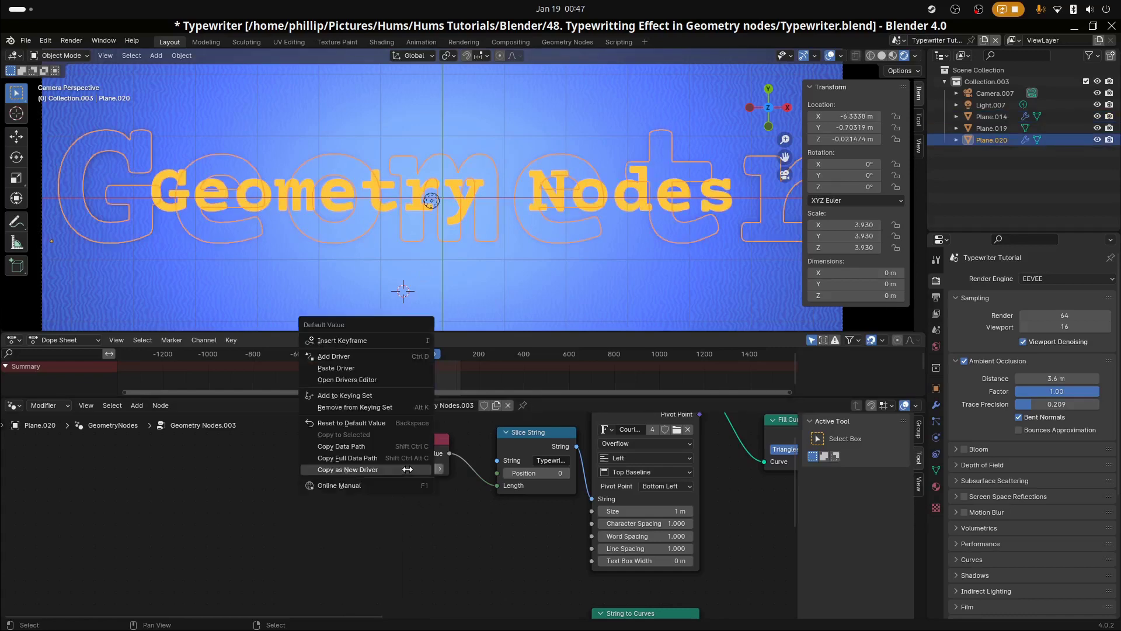
{"action": "left_click", "coordinate": [400, 369]}
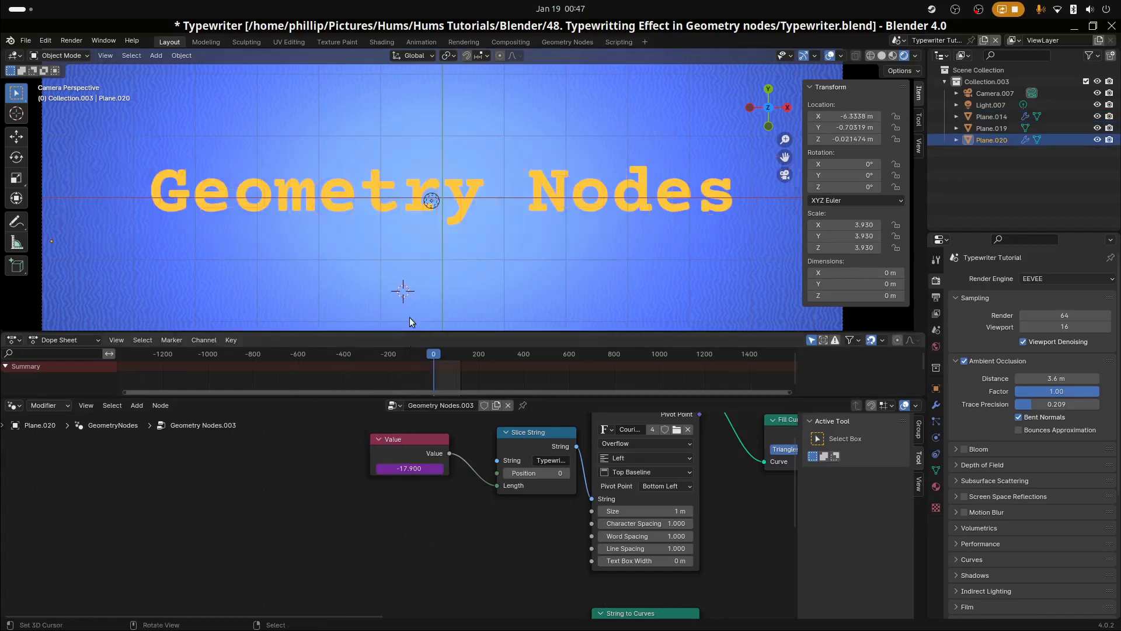
{"action": "scroll", "coordinate": [409, 309], "scroll_direction": "down", "scroll_amount": 2}
{"action": "mouse_move", "coordinate": [432, 359]}
{"action": "left_mouse_down"}
{"action": "mouse_move", "coordinate": [485, 365]}
{"action": "mouse_move", "coordinate": [426, 369]}
{"action": "left_mouse_up"}
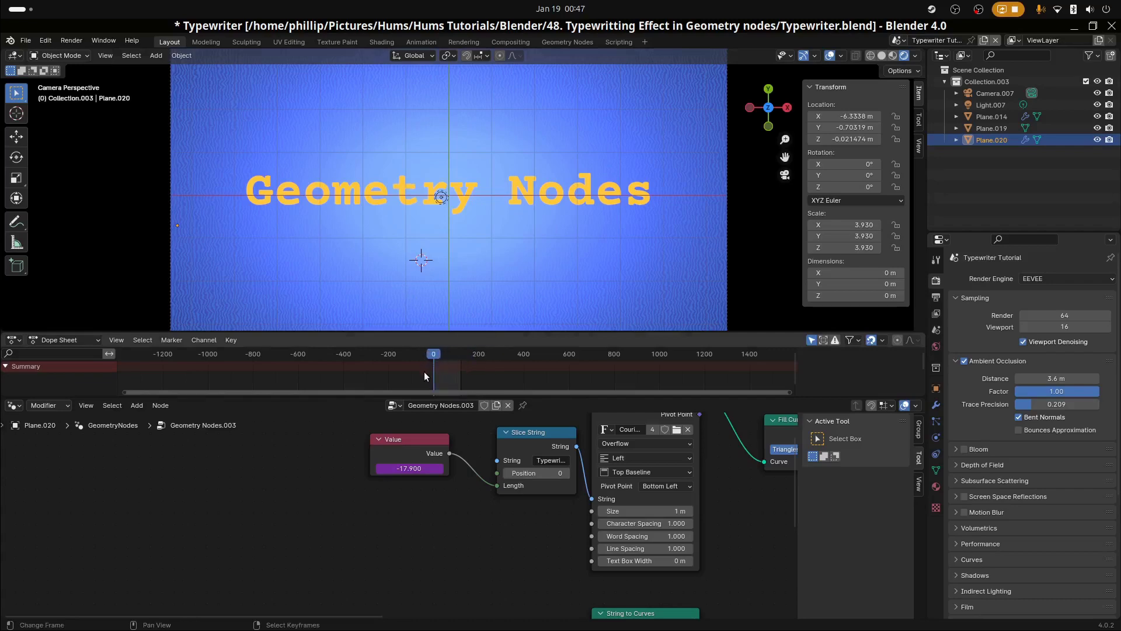
{"action": "middle_click_drag", "start_coordinate": [433, 456], "coordinate": [436, 500]}
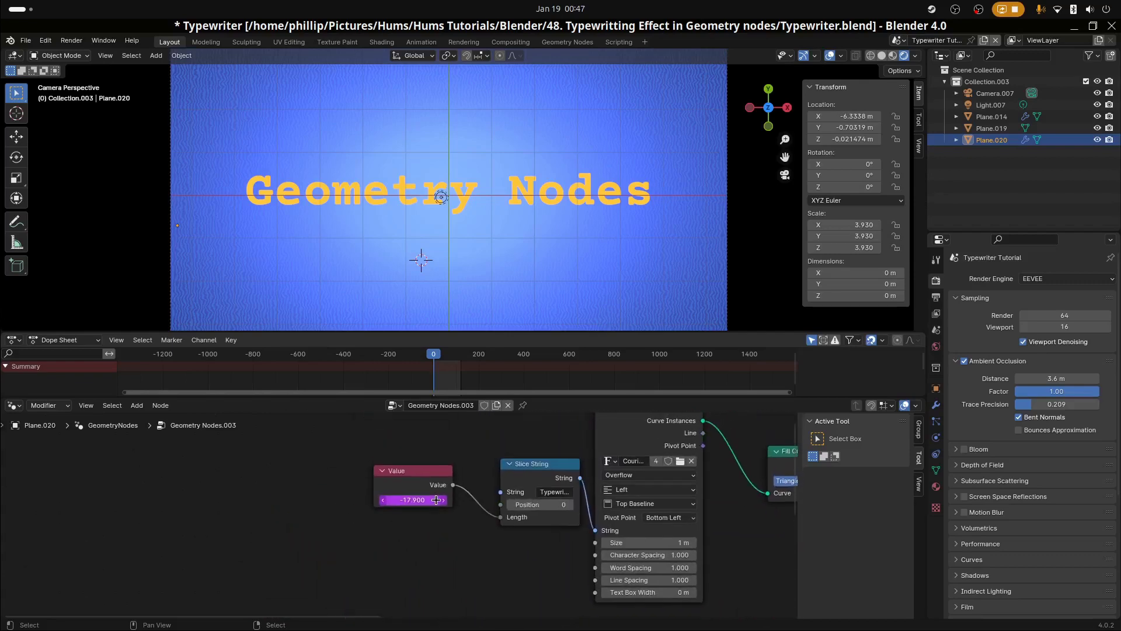
Drag Plane.014's Value to 17.500 so Typewriter fully shows, and enlarge the timeline slightly.
{"action": "key", "text": "ctrl+z"}
{"action": "key", "text": "ctrl+z"}
{"action": "key", "text": "ctrl+z"}
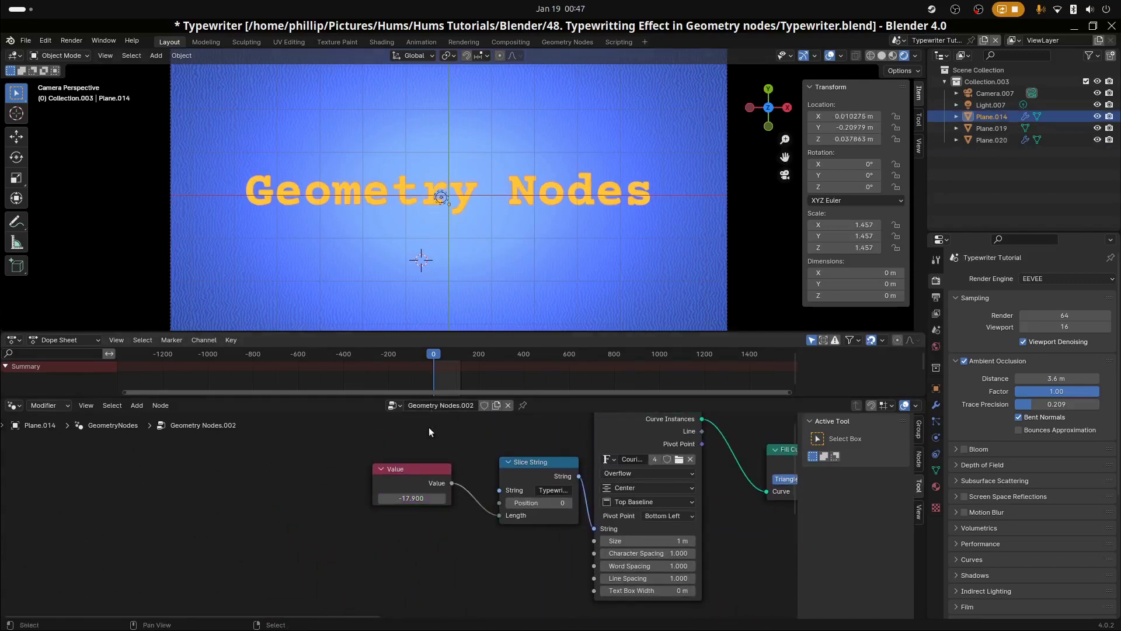
{"action": "left_click_drag", "start_coordinate": [411, 498], "coordinate": [586, 498]}
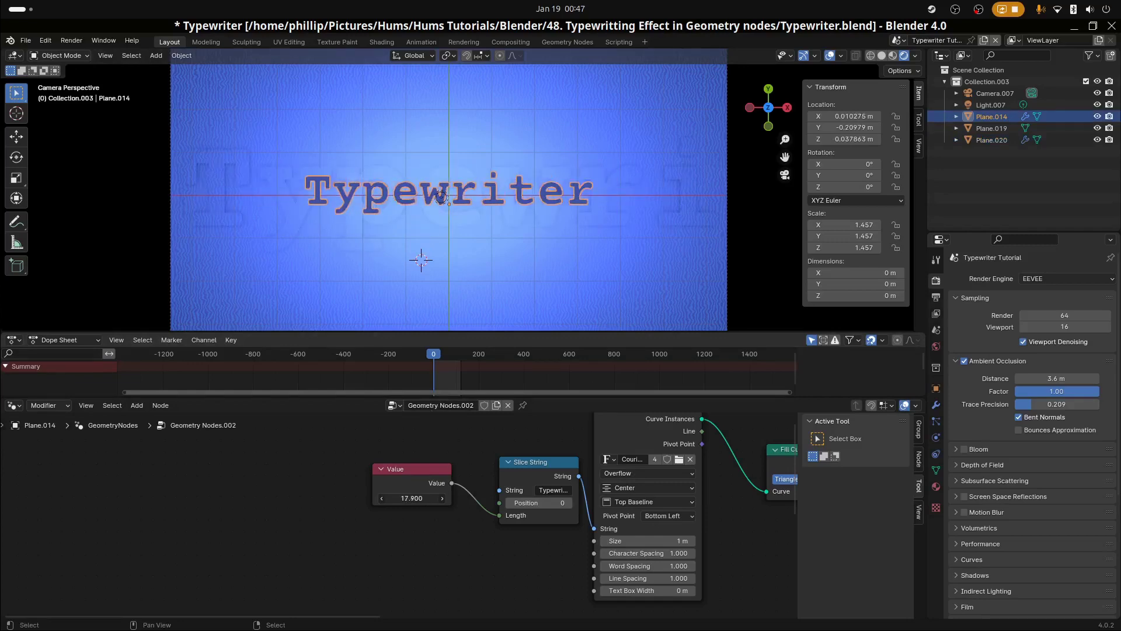
{"action": "mouse_move", "coordinate": [502, 498]}
{"action": "left_mouse_down"}
{"action": "mouse_move", "coordinate": [431, 498]}
{"action": "mouse_move", "coordinate": [514, 498]}
{"action": "mouse_move", "coordinate": [456, 498]}
{"action": "mouse_move", "coordinate": [495, 498]}
{"action": "left_mouse_up"}
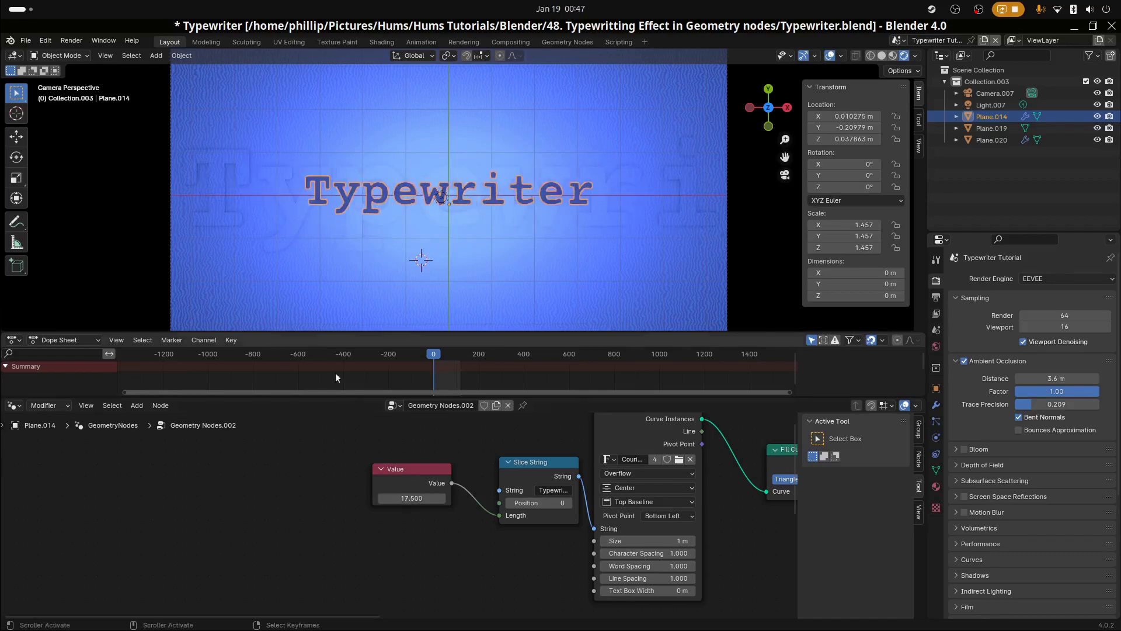
{"action": "scroll", "coordinate": [375, 316], "scroll_direction": "up", "scroll_amount": 1}
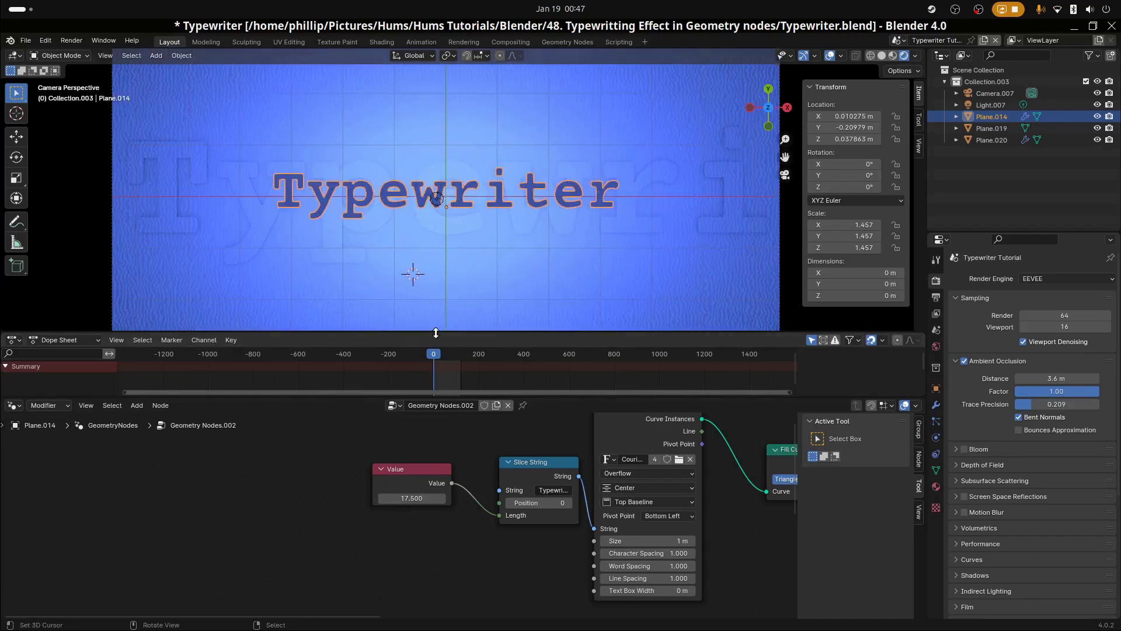
{"action": "left_click_drag", "start_coordinate": [435, 334], "coordinate": [431, 308]}
{"action": "scroll", "coordinate": [438, 274], "scroll_direction": "down", "scroll_amount": 2}
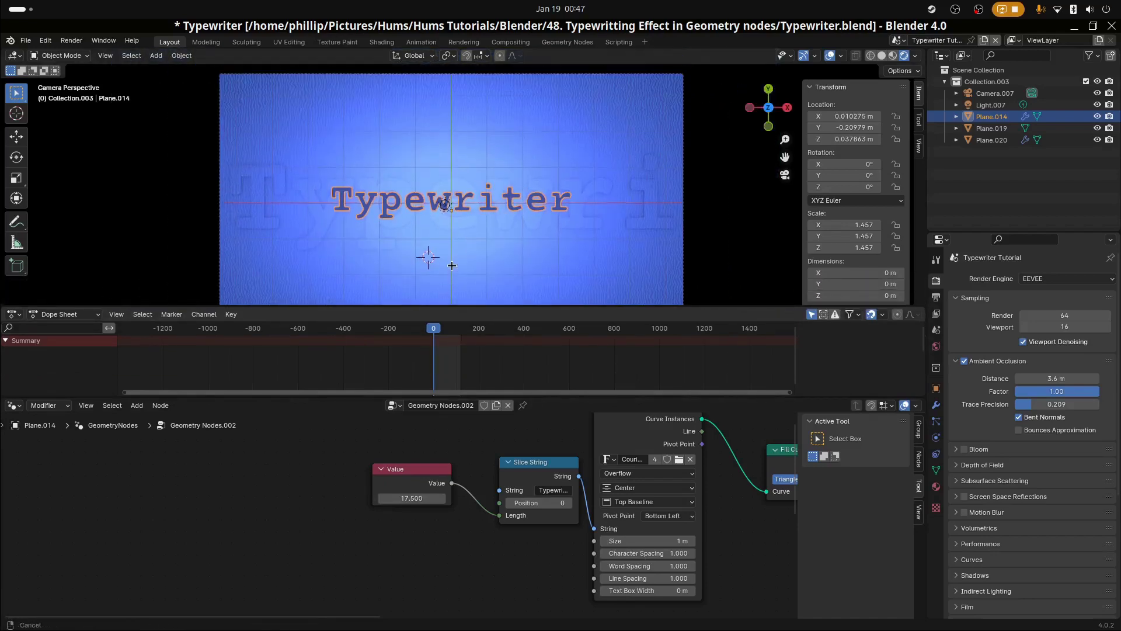
{"action": "scroll", "coordinate": [458, 258], "scroll_direction": "up", "scroll_amount": 1}
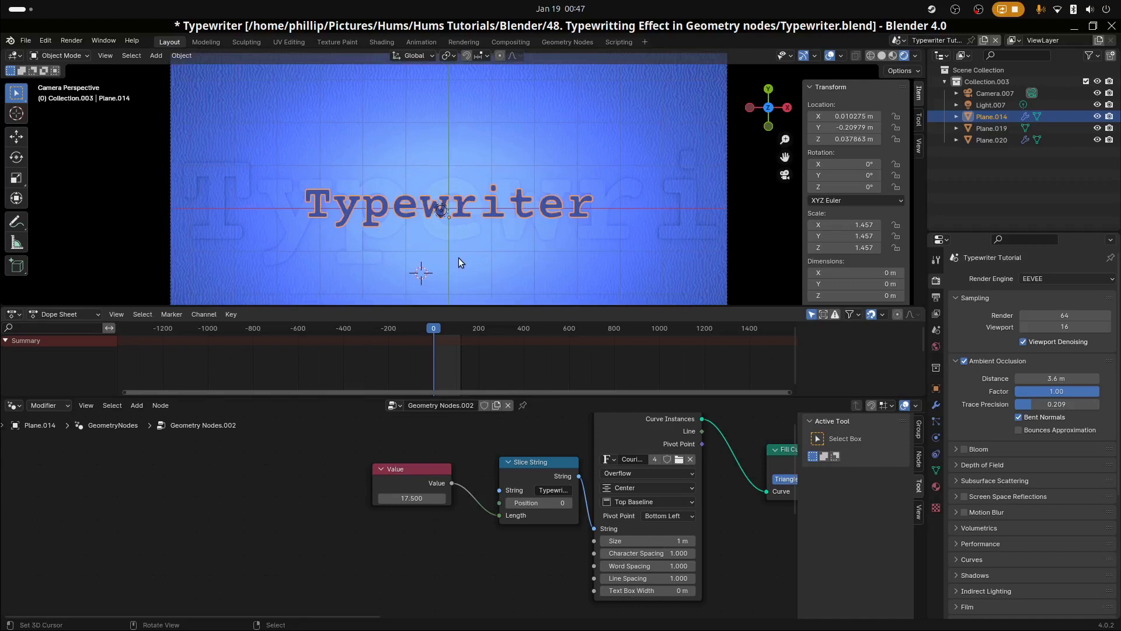